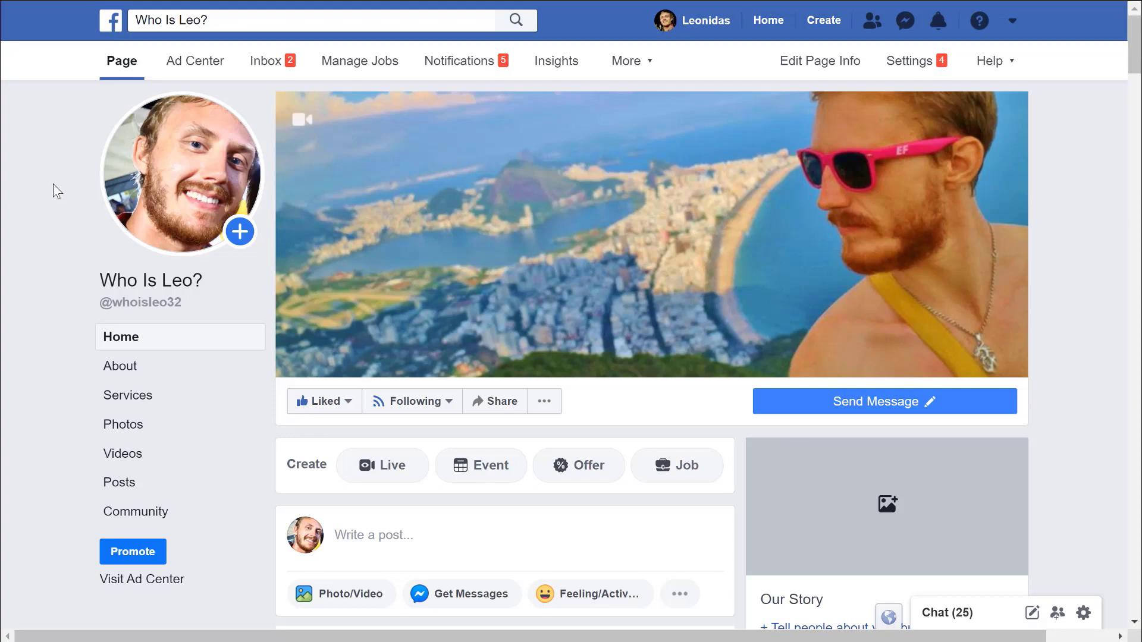
- Look through the existing "Who Is Leo?" page, examining its photos, videos, posts, page tips and community details
{"action": "scroll", "coordinate": [52, 184], "scroll_direction": "down", "scroll_amount": 15}
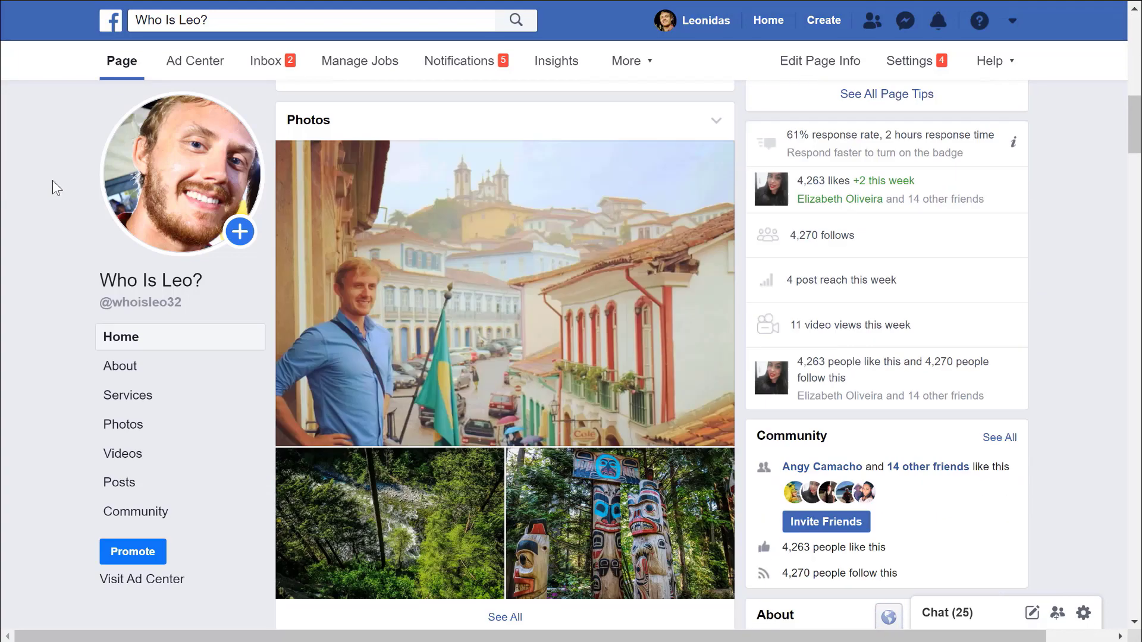
{"action": "scroll", "coordinate": [52, 181], "scroll_direction": "down", "scroll_amount": 15}
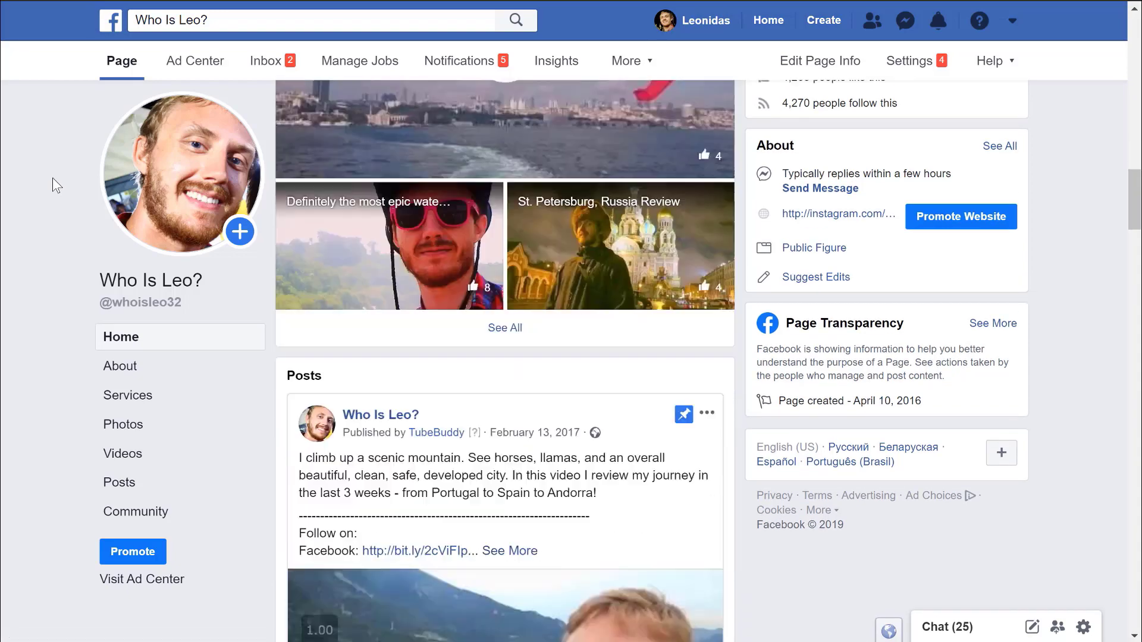
{"action": "scroll", "coordinate": [52, 177], "scroll_direction": "down", "scroll_amount": 8}
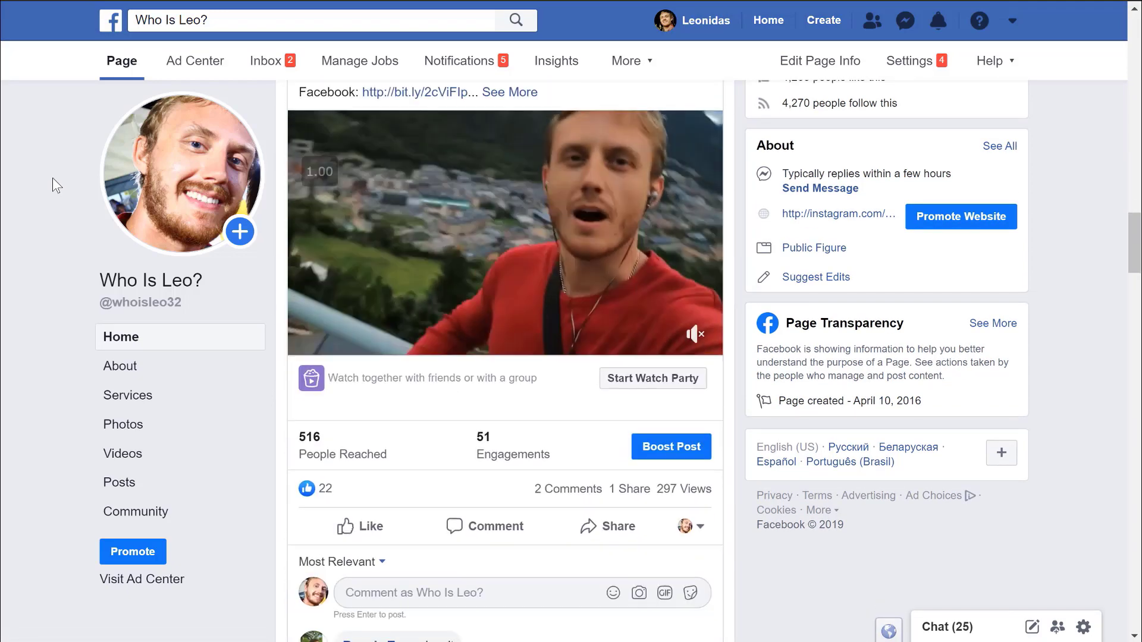
{"action": "scroll", "coordinate": [53, 177], "scroll_direction": "down", "scroll_amount": 15}
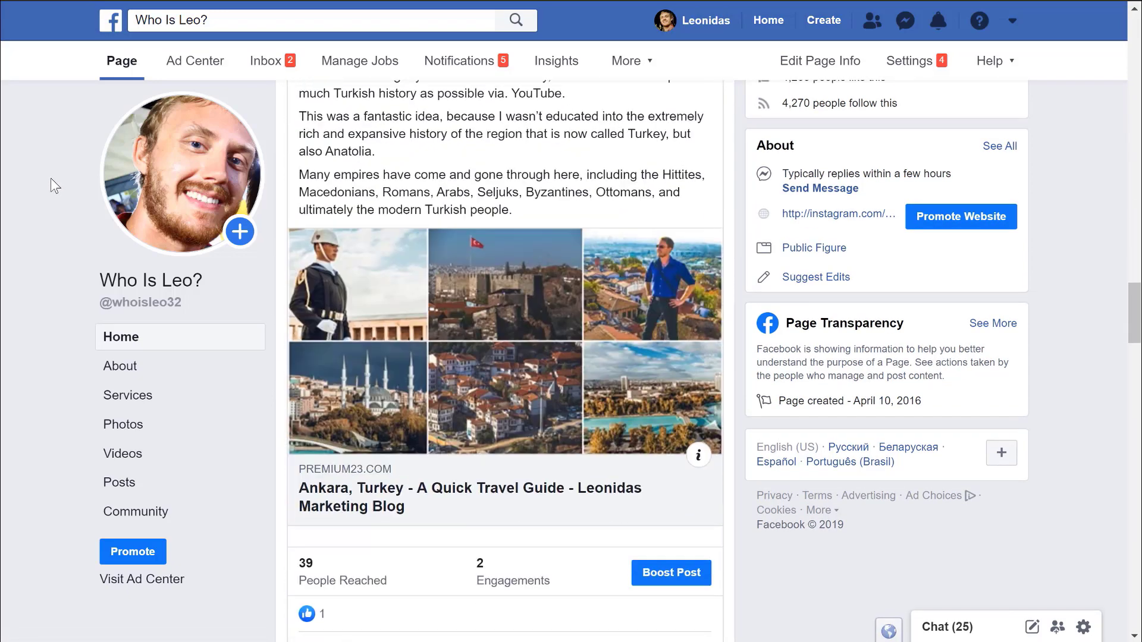
{"action": "scroll", "coordinate": [51, 177], "scroll_direction": "down", "scroll_amount": 12}
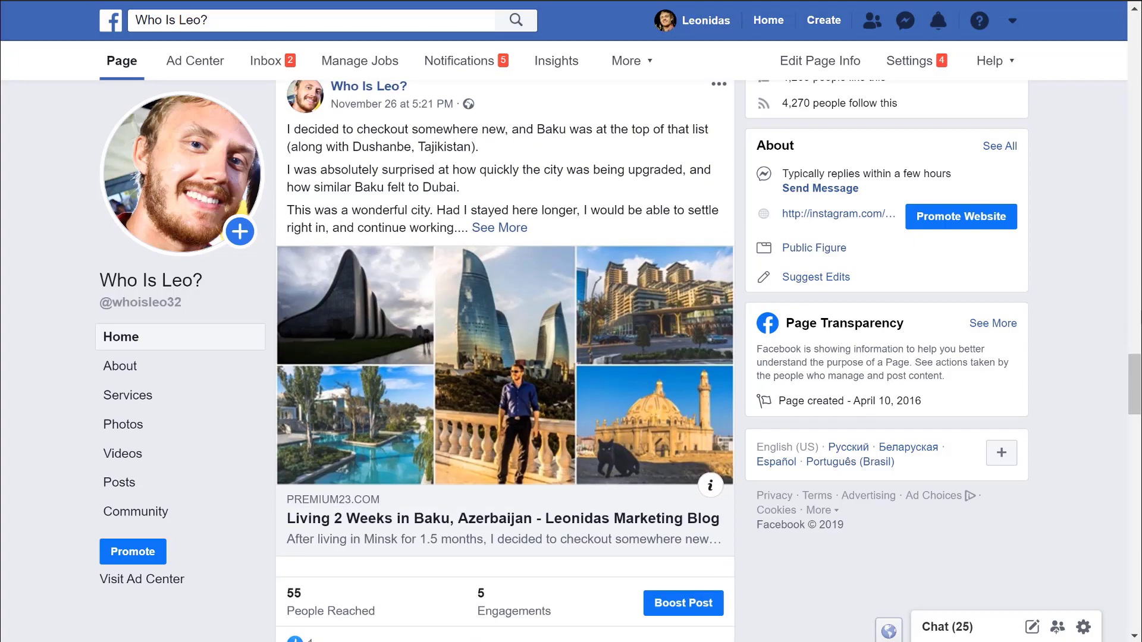
{"action": "scroll", "coordinate": [1134, 383], "scroll_direction": "down", "scroll_amount": 4}
{"action": "scroll", "coordinate": [1131, 158], "scroll_direction": "up", "scroll_amount": 15}
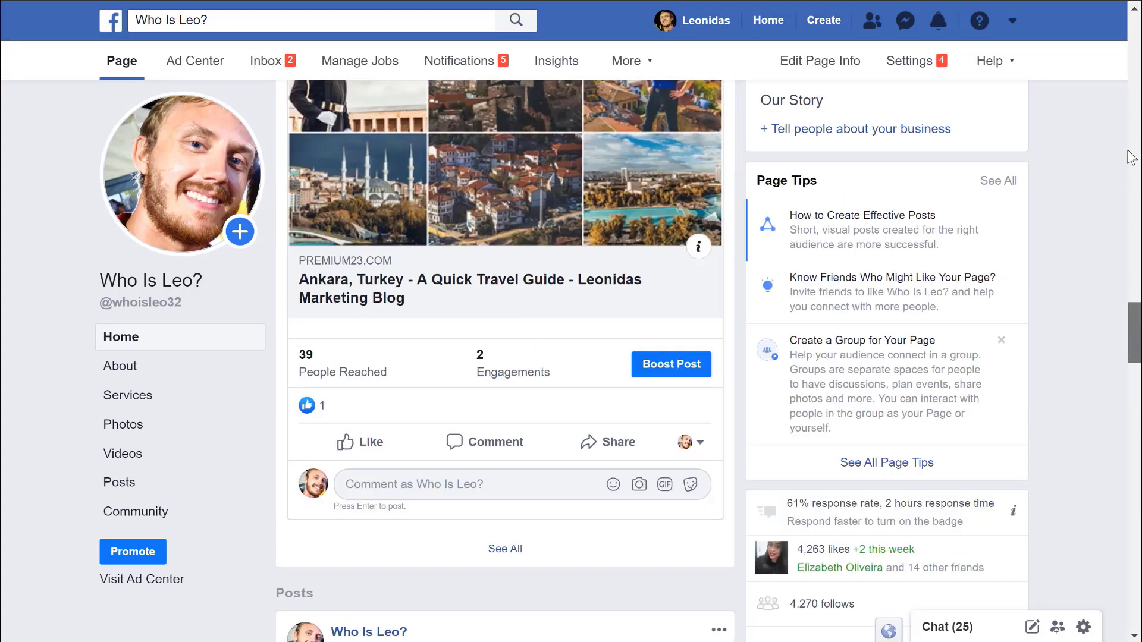
{"action": "scroll", "coordinate": [1131, 158], "scroll_direction": "up", "scroll_amount": 15}
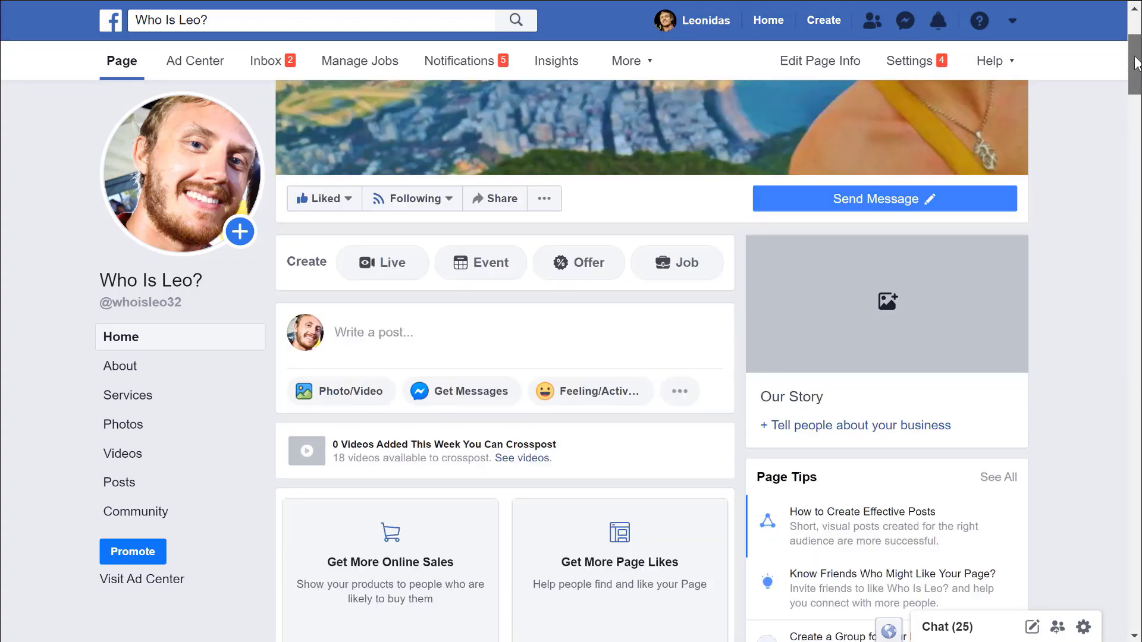
{"action": "scroll", "coordinate": [368, 324], "scroll_direction": "down", "scroll_amount": 5}
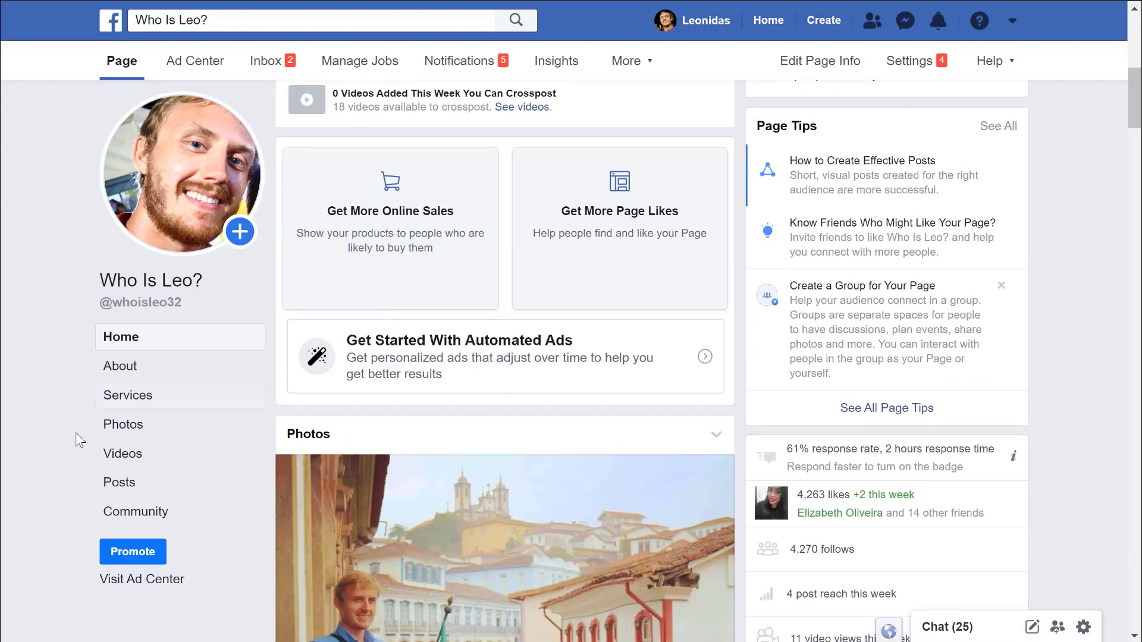
{"action": "scroll", "coordinate": [76, 433], "scroll_direction": "down", "scroll_amount": 7}
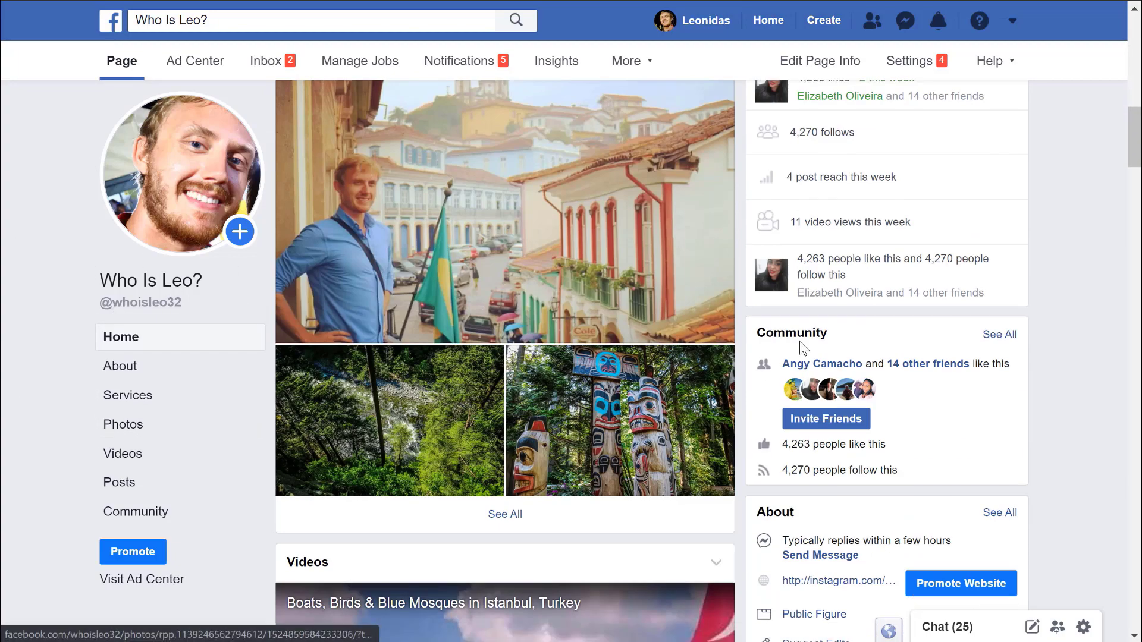
{"action": "scroll", "coordinate": [676, 356], "scroll_direction": "up", "scroll_amount": 12}
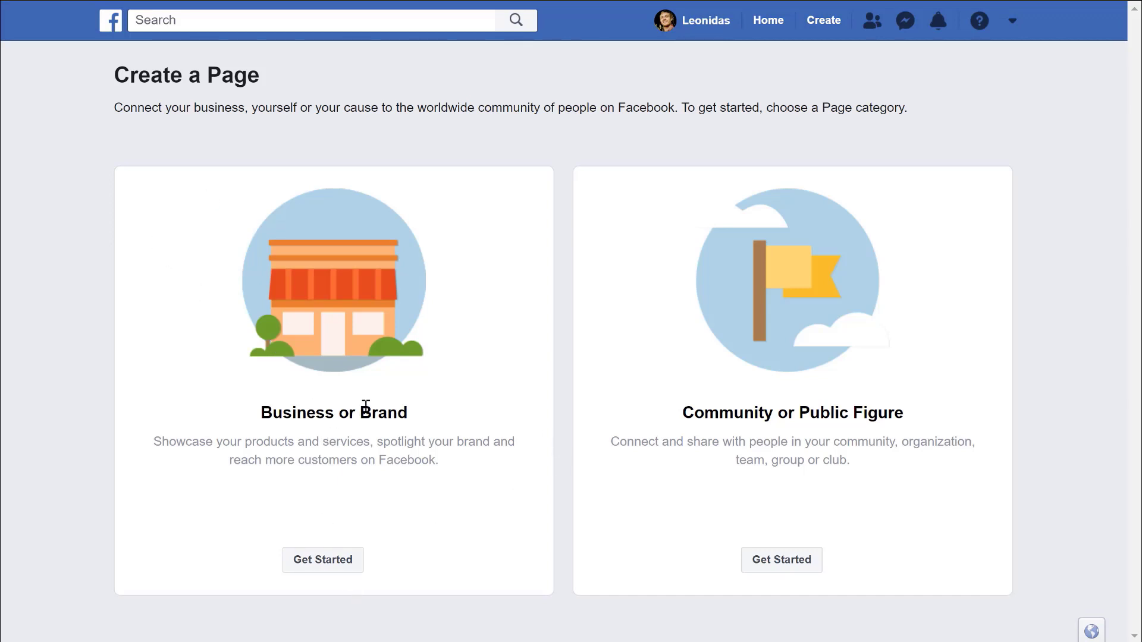
- Create a Business or Brand page named "Who Is Leoleo?" in the Brand category
{"action": "left_click_drag", "start_coordinate": [366, 406], "coordinate": [408, 408]}
{"action": "left_click", "coordinate": [328, 563]}
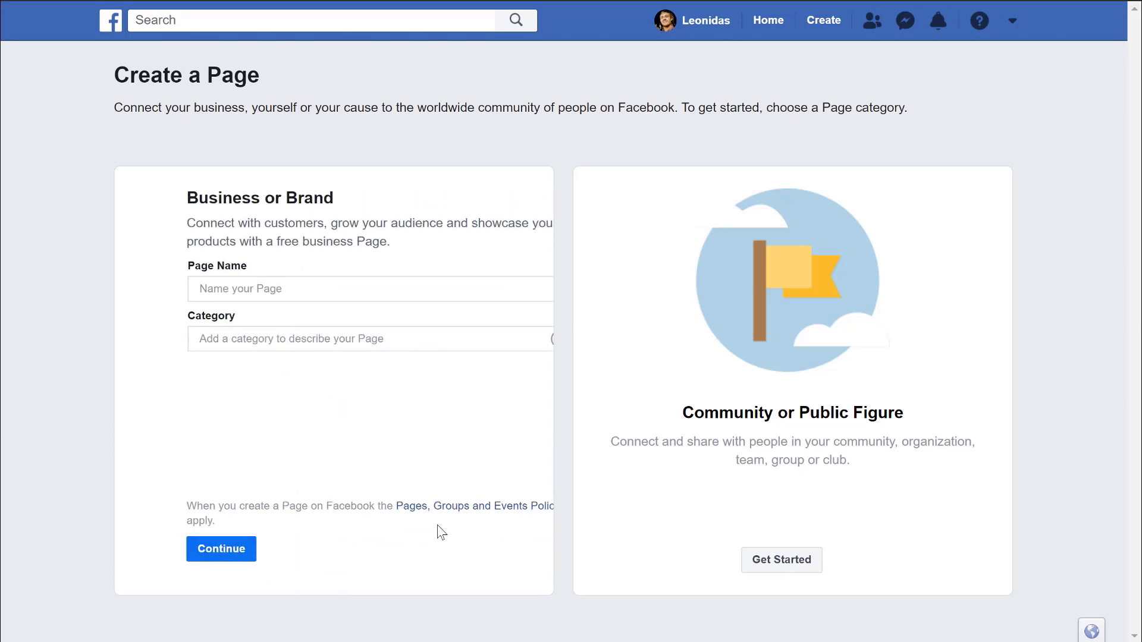
{"action": "left_click", "coordinate": [283, 290]}
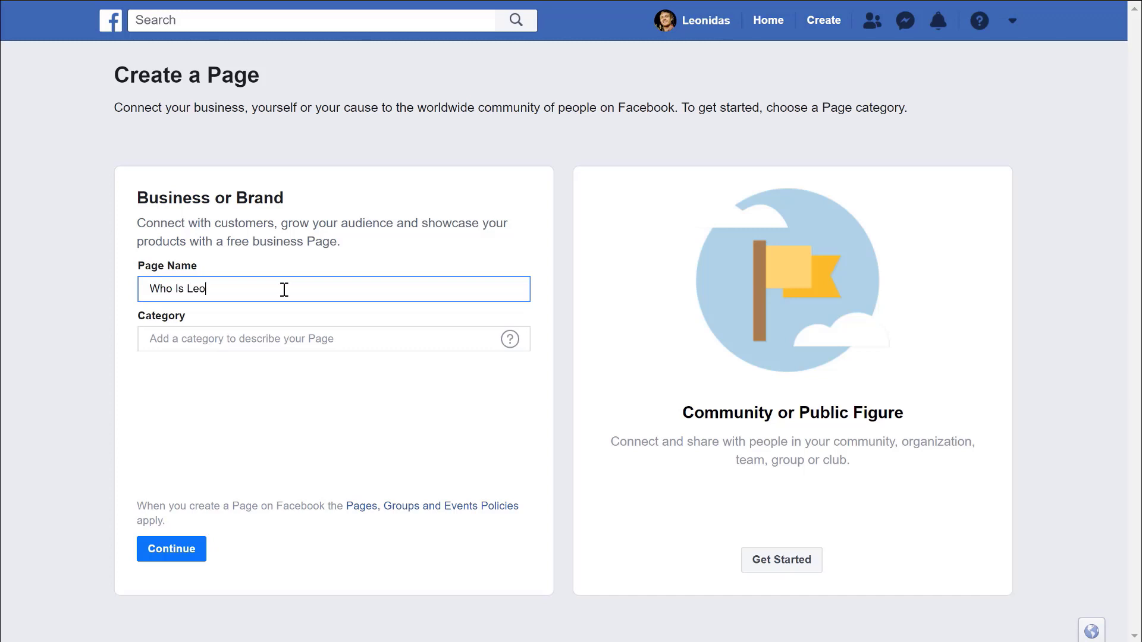
{"action": "type", "text": "?"}
{"action": "left_click", "coordinate": [288, 333]}
{"action": "type", "text": "brand"}
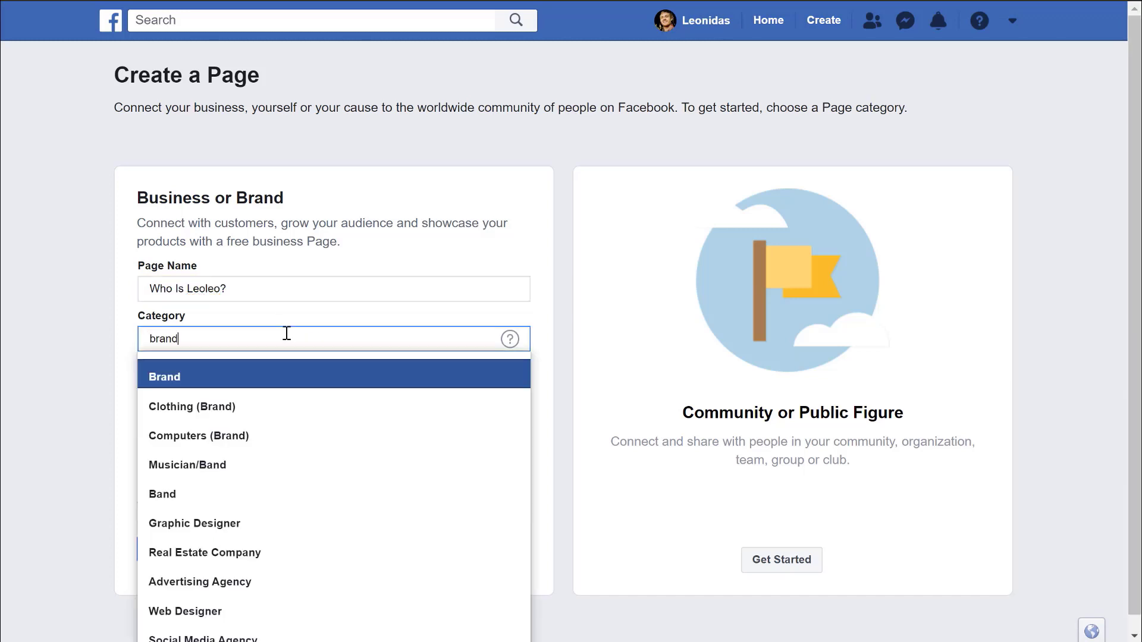
{"action": "left_click", "coordinate": [254, 375]}
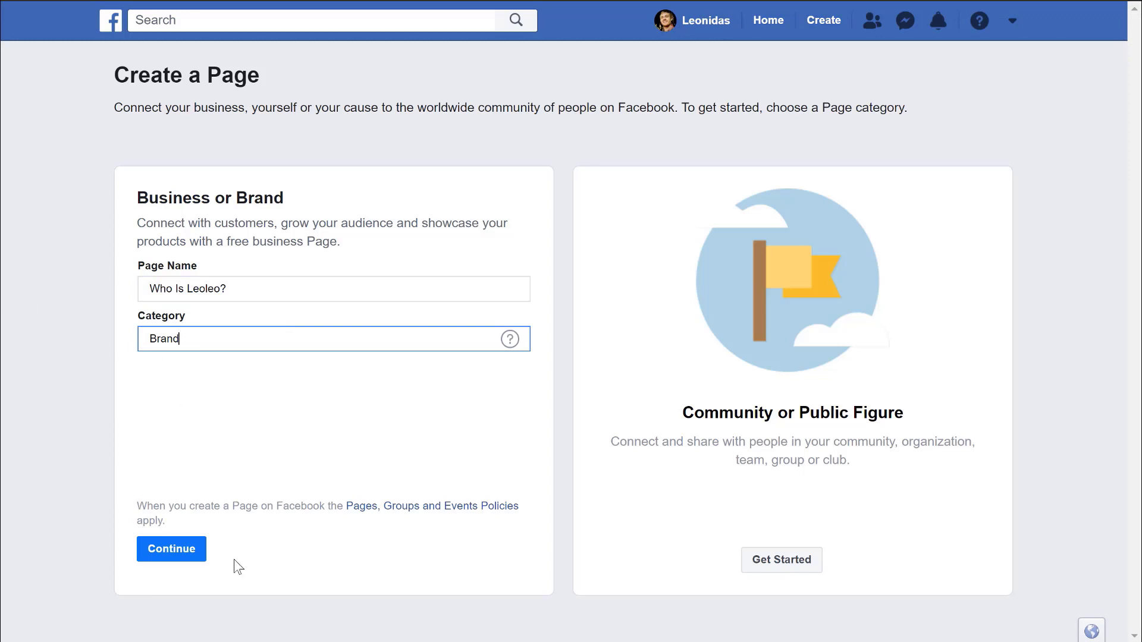
{"action": "left_click", "coordinate": [171, 551]}
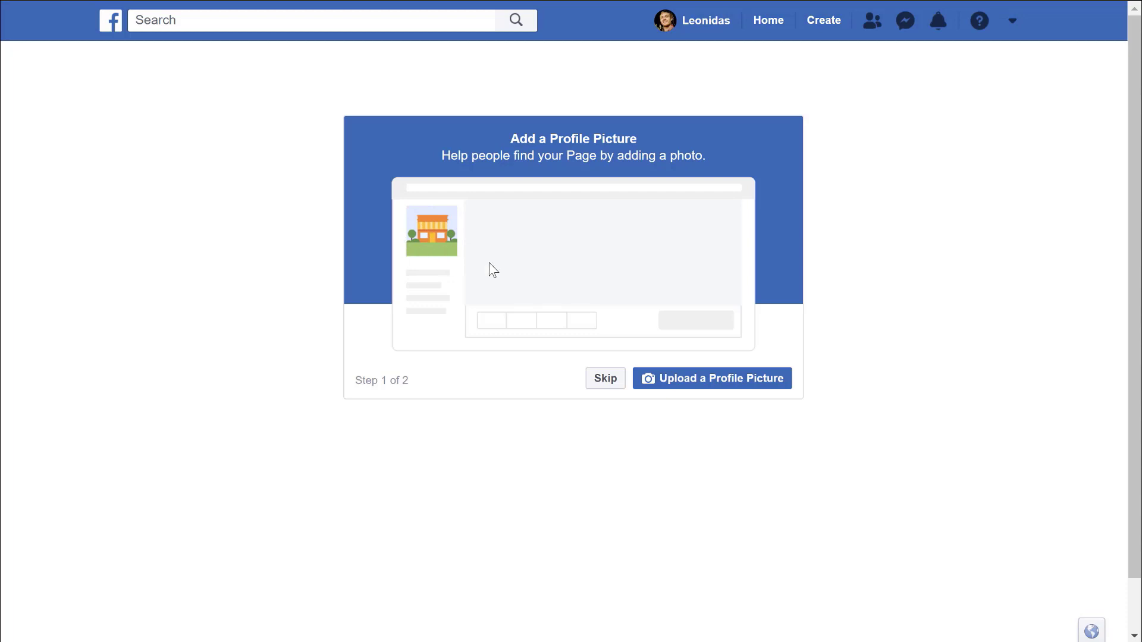
- Upload a portrait as the new page's profile picture, and upload and save the beach photo as its cover
{"action": "left_click", "coordinate": [721, 384]}
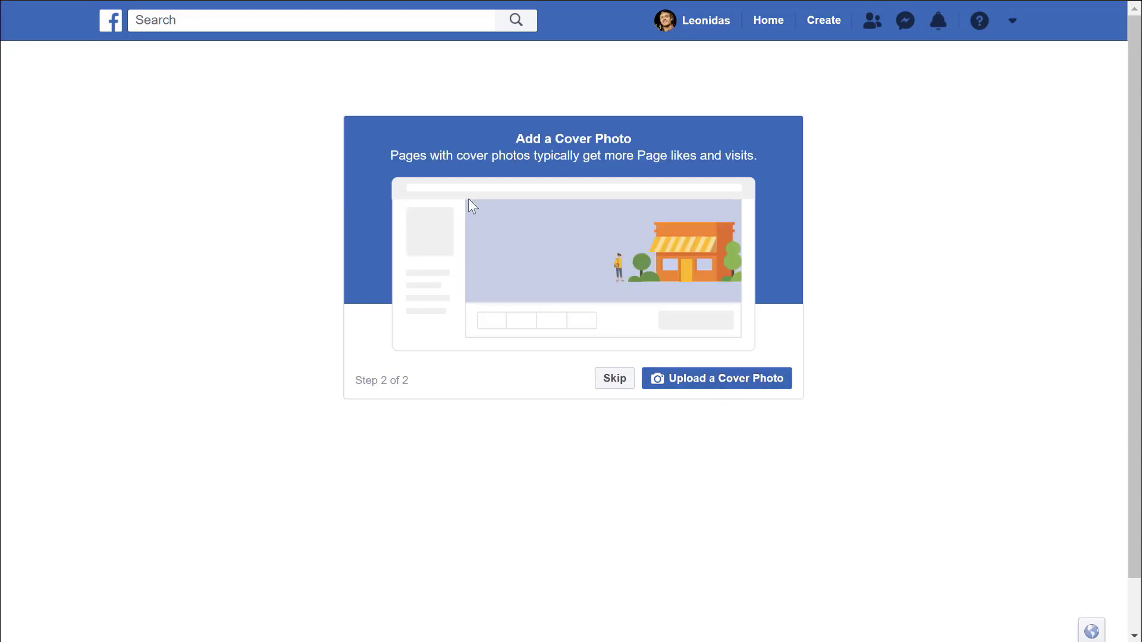
{"action": "left_click", "coordinate": [729, 383]}
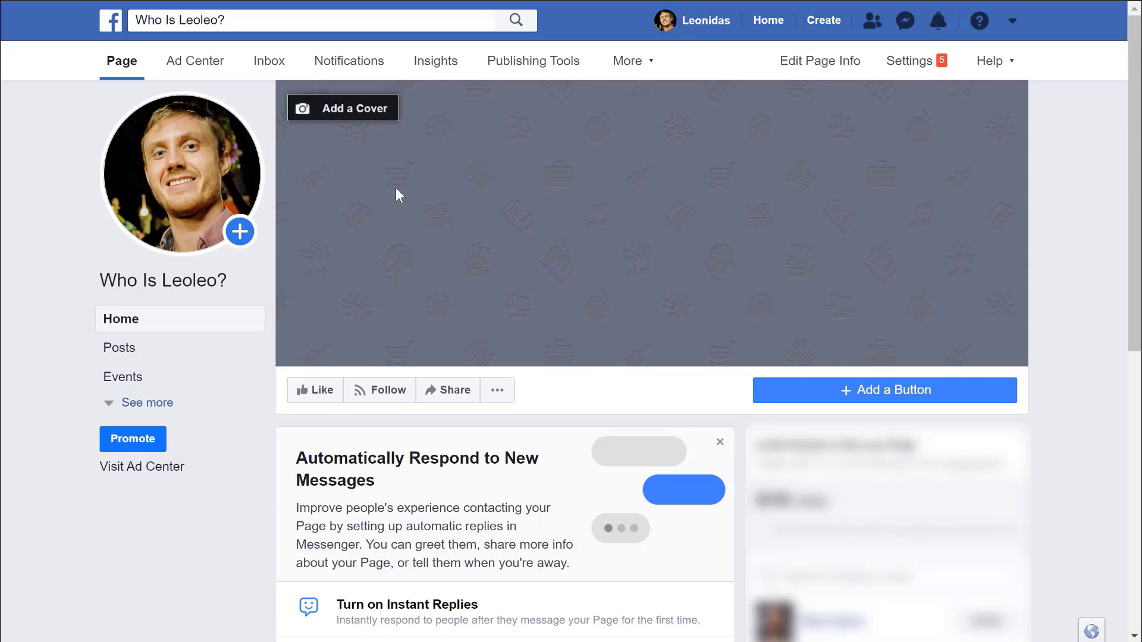
{"action": "left_click", "coordinate": [348, 116]}
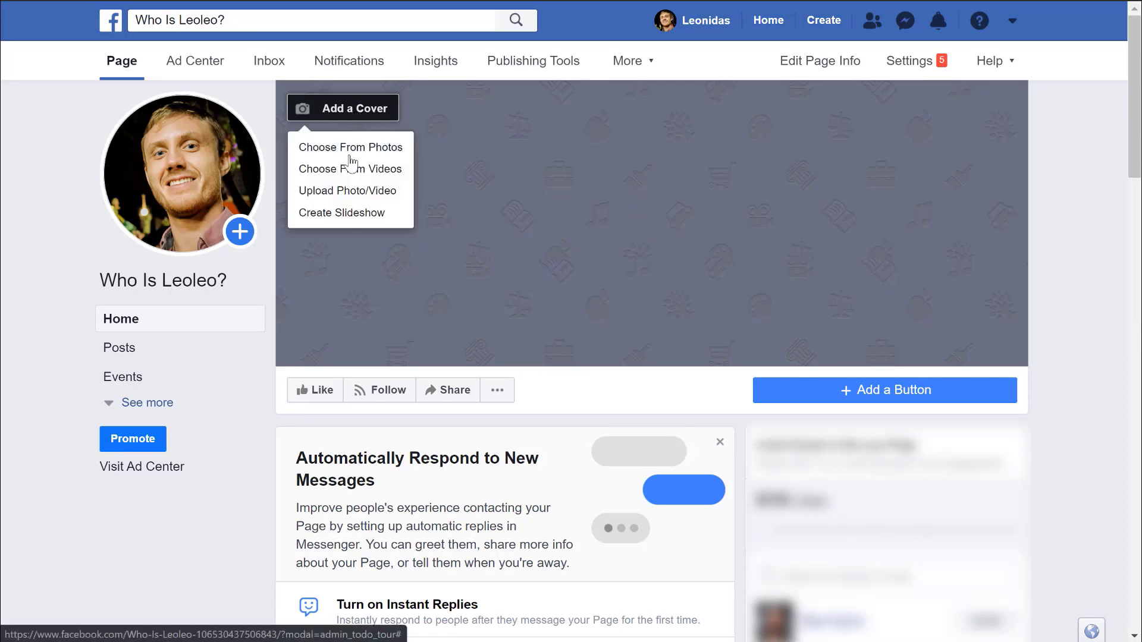
{"action": "left_click", "coordinate": [348, 191]}
{"action": "mouse_move", "coordinate": [735, 260]}
{"action": "left_mouse_down"}
{"action": "mouse_move", "coordinate": [735, 273]}
{"action": "mouse_move", "coordinate": [750, 273]}
{"action": "left_mouse_up"}
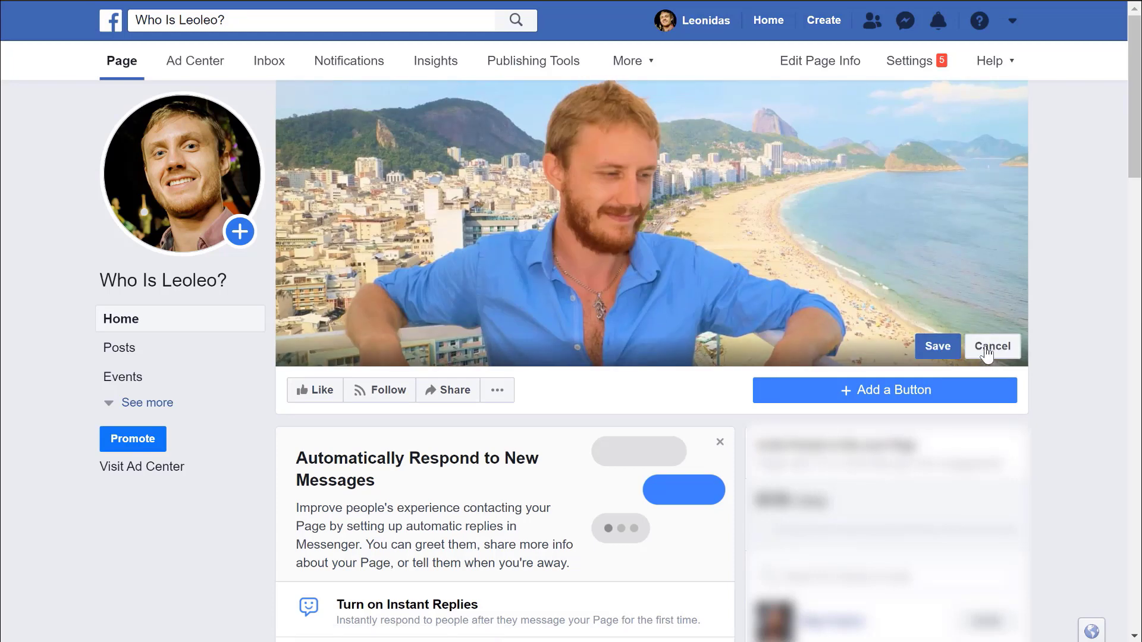
{"action": "left_click", "coordinate": [941, 349]}
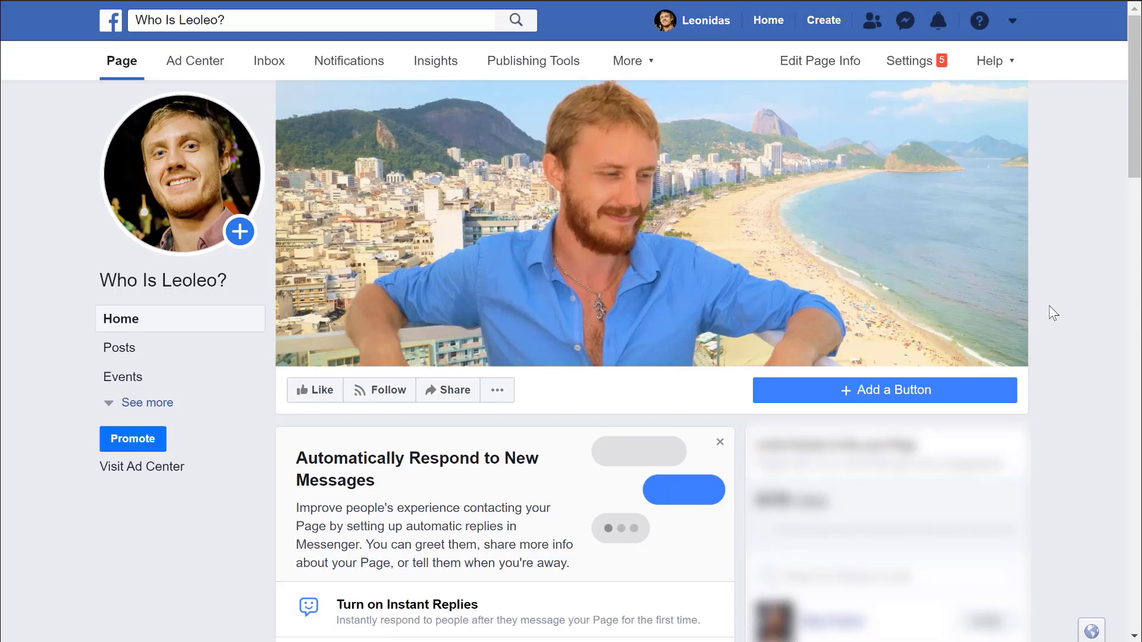
- Add a Send Message contact button to the page that directs people to Messenger
{"action": "left_click", "coordinate": [849, 395]}
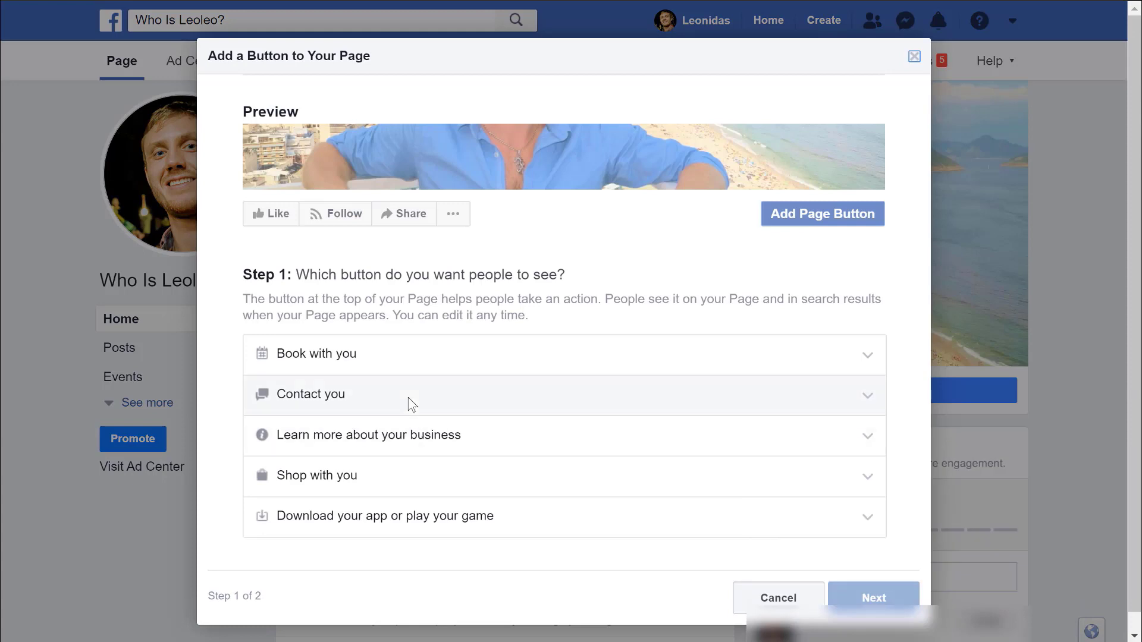
{"action": "left_click", "coordinate": [408, 398]}
{"action": "left_click", "coordinate": [313, 460]}
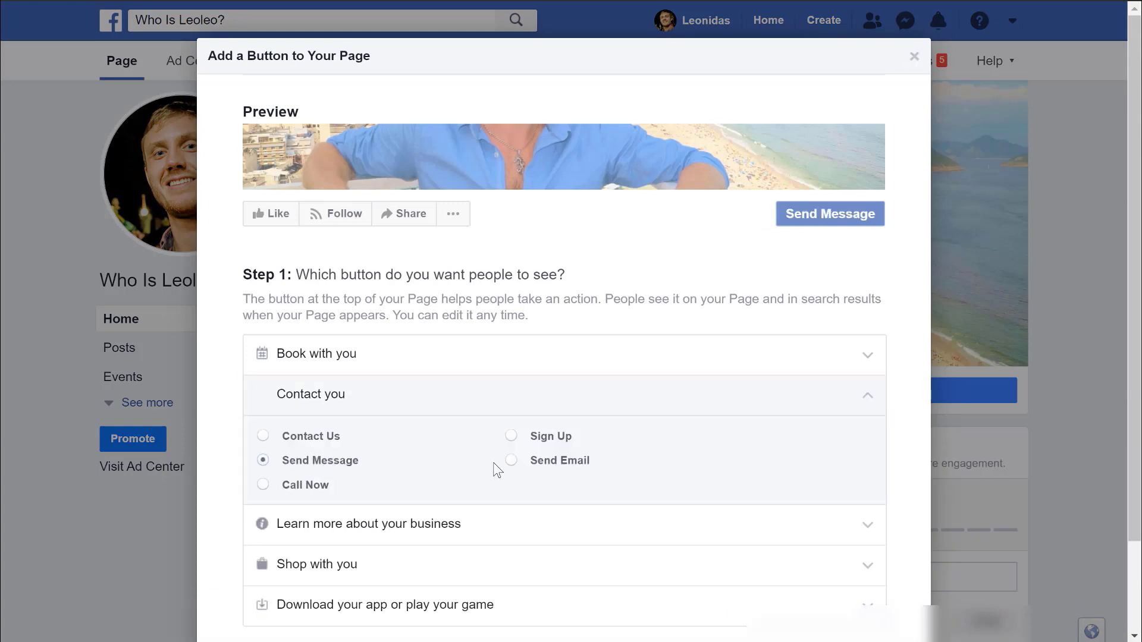
{"action": "scroll", "coordinate": [505, 464], "scroll_direction": "down", "scroll_amount": 1}
{"action": "scroll", "coordinate": [517, 470], "scroll_direction": "down", "scroll_amount": 2}
{"action": "left_click", "coordinate": [872, 581]}
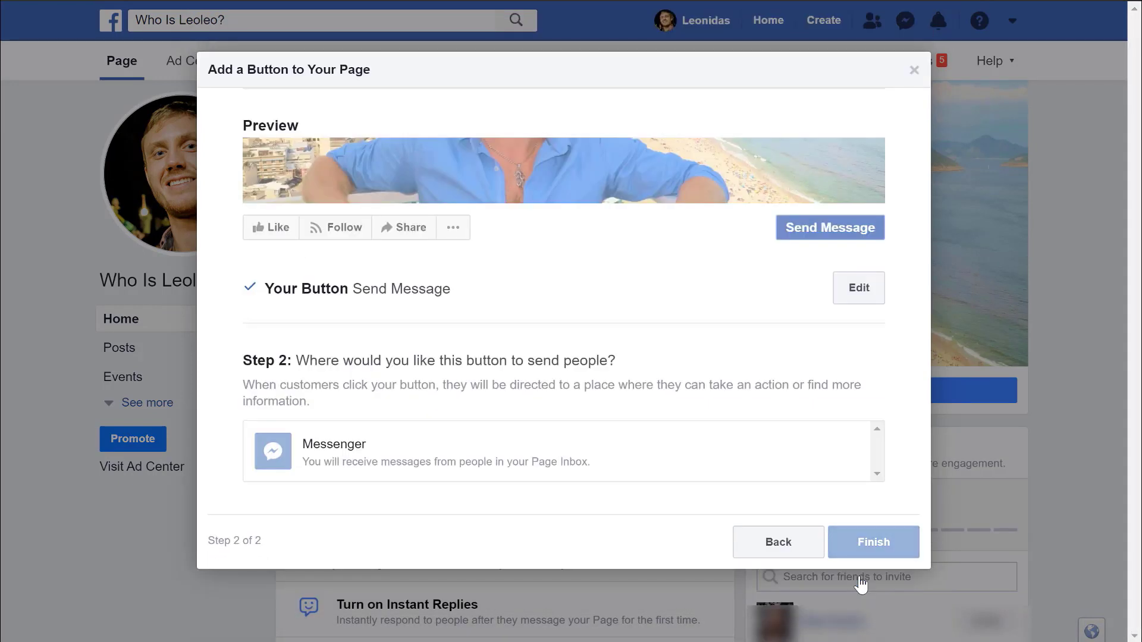
{"action": "left_click", "coordinate": [473, 453]}
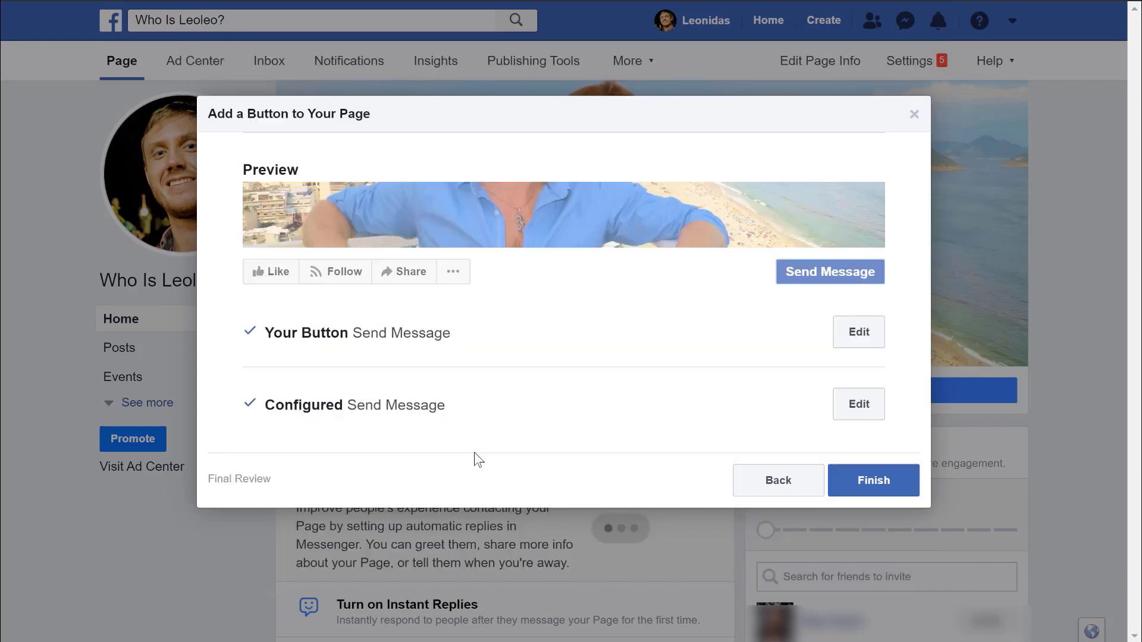
{"action": "left_click", "coordinate": [895, 487]}
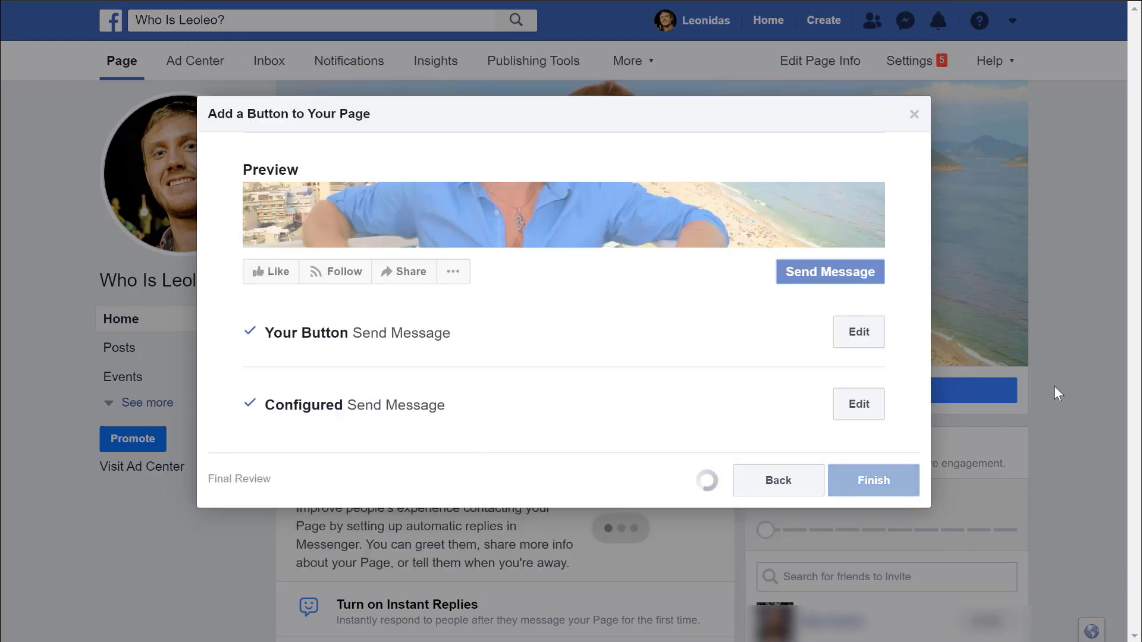
- Start a new photo post on the page and upload several photos to it
{"action": "scroll", "coordinate": [1054, 387], "scroll_direction": "down", "scroll_amount": 5}
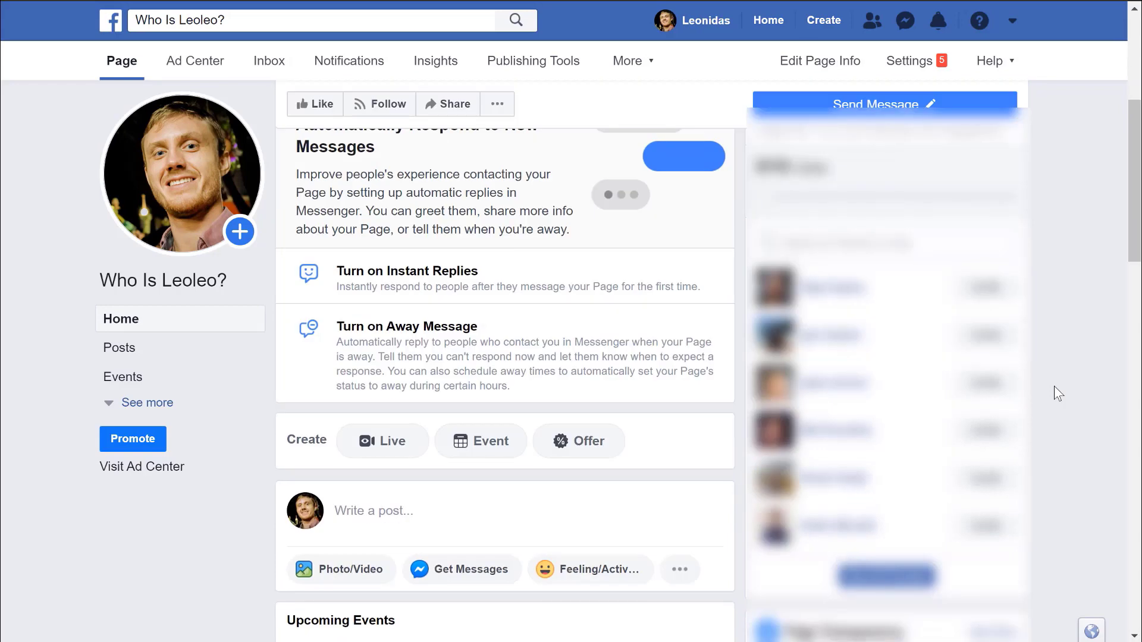
{"action": "scroll", "coordinate": [515, 291], "scroll_direction": "down", "scroll_amount": 3}
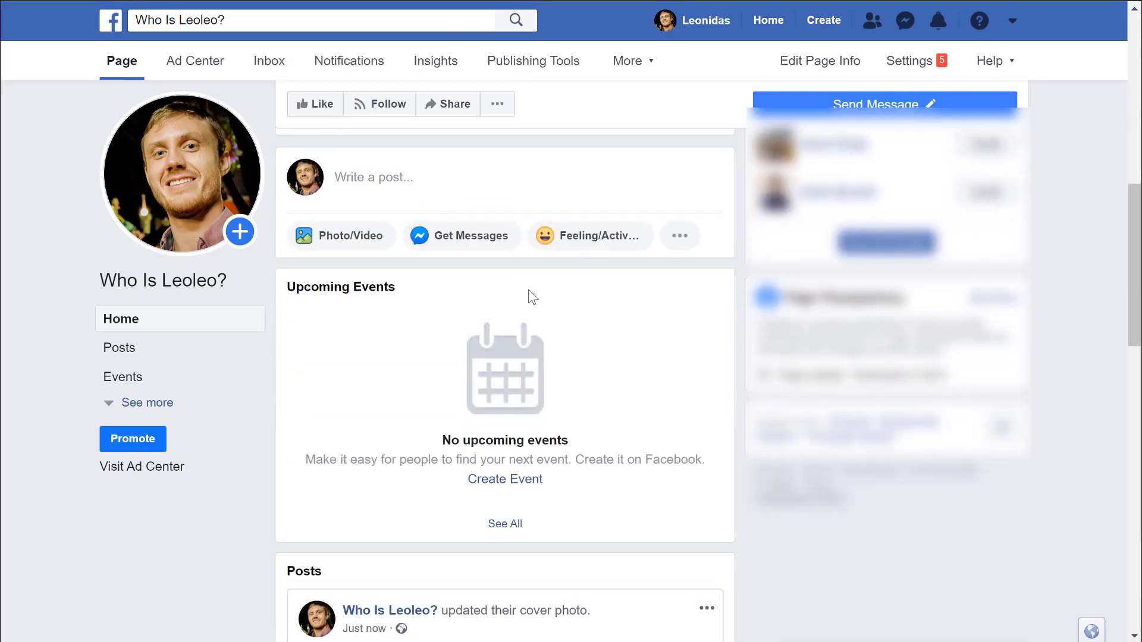
{"action": "scroll", "coordinate": [666, 305], "scroll_direction": "up", "scroll_amount": 7}
{"action": "scroll", "coordinate": [667, 308], "scroll_direction": "up", "scroll_amount": 1}
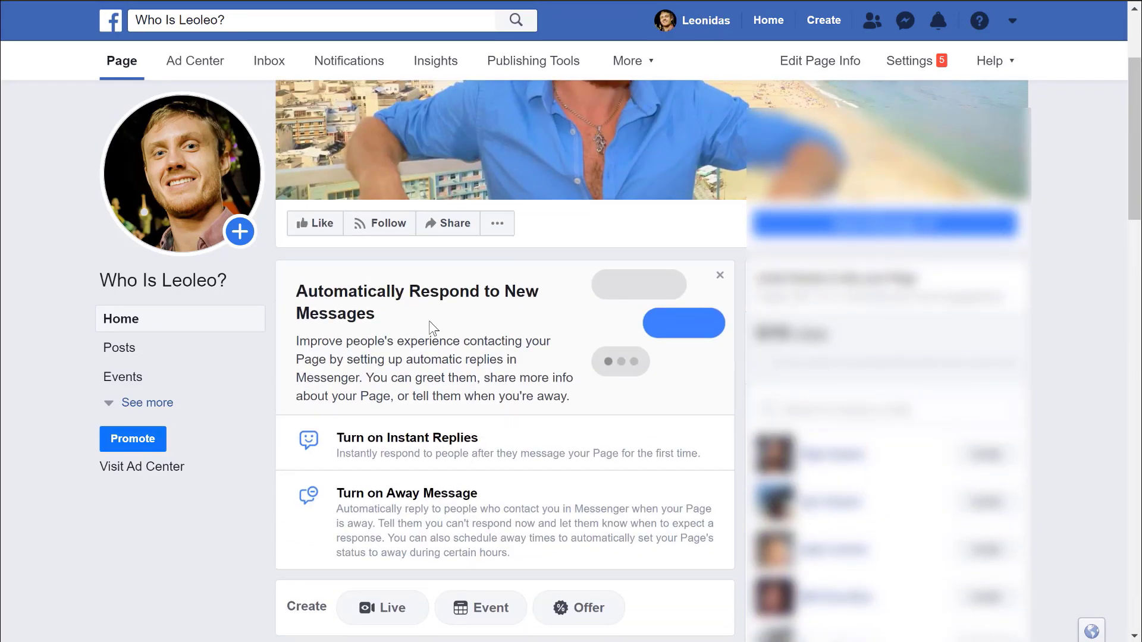
{"action": "scroll", "coordinate": [429, 324], "scroll_direction": "up", "scroll_amount": 1}
{"action": "scroll", "coordinate": [428, 324], "scroll_direction": "down", "scroll_amount": 7}
{"action": "scroll", "coordinate": [429, 325], "scroll_direction": "up", "scroll_amount": 1}
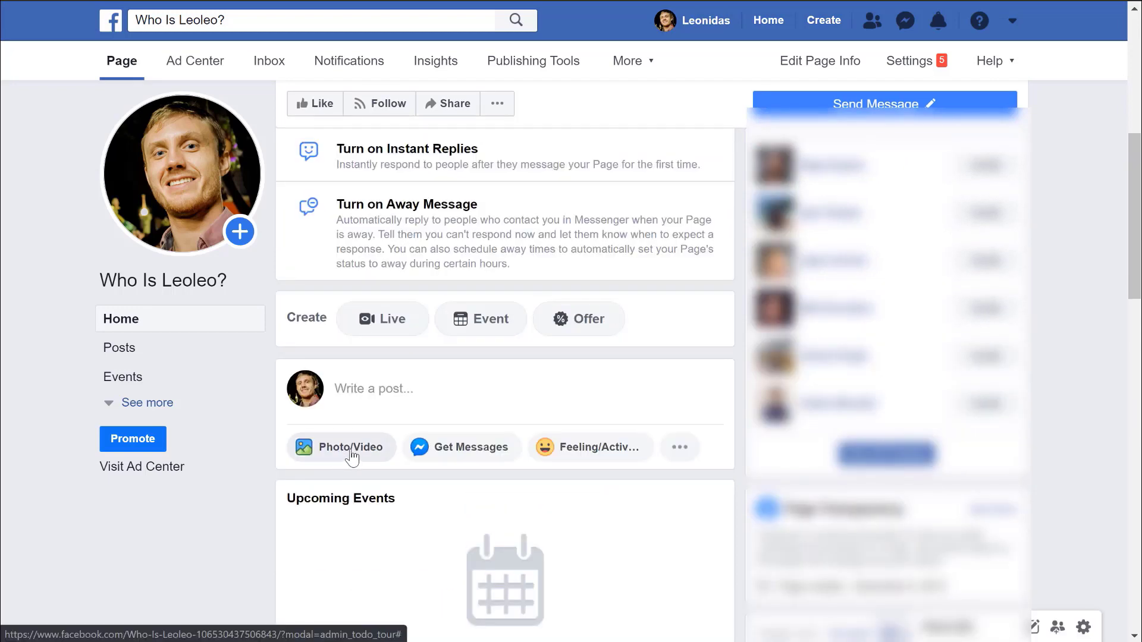
{"action": "left_click", "coordinate": [352, 457]}
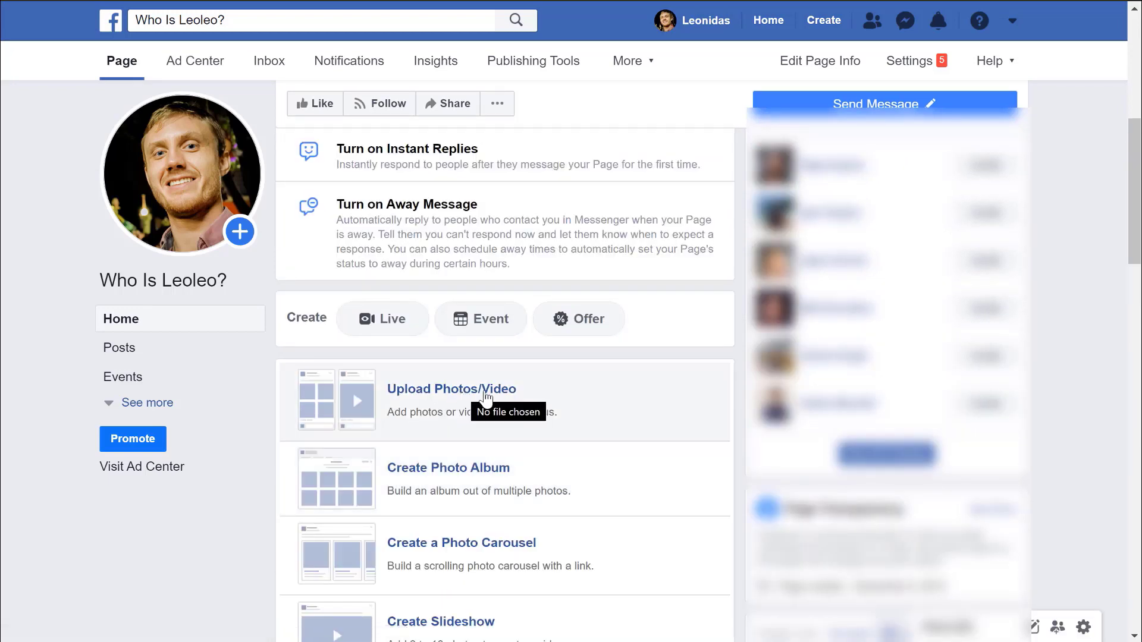
{"action": "left_click", "coordinate": [449, 392]}
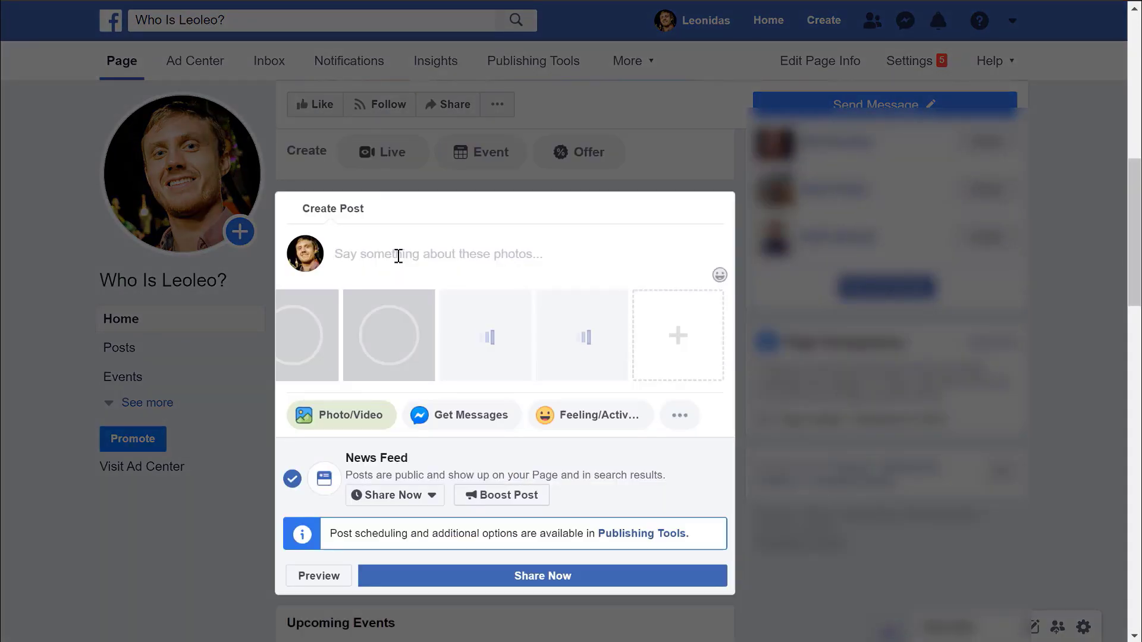
- Write the post text introducing the owner by name, listing adventures, reading and salsa dancing, and inviting people to "feel free to send a message."
{"action": "type", "text": "Hi, my name "}
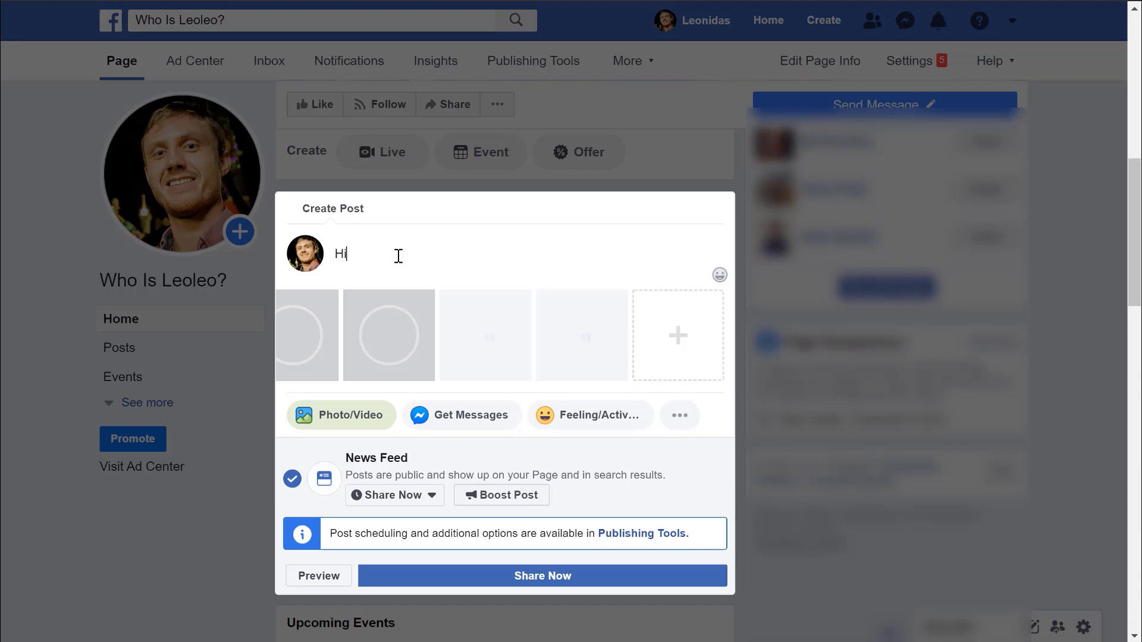
{"action": "type", "text": "is Leo"}
{"action": "key", "text": "Return"}
{"action": "type", "text": "wine, and danci"}
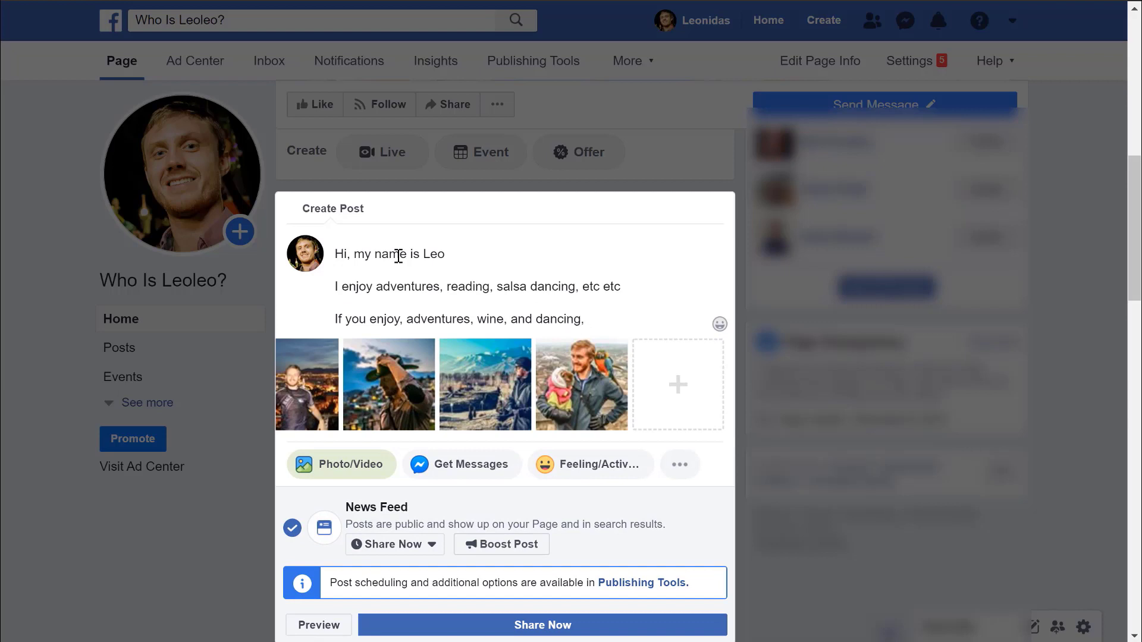
{"action": "type", "text": "ng,"}
{"action": "type", "text": "feel free to send a message."}
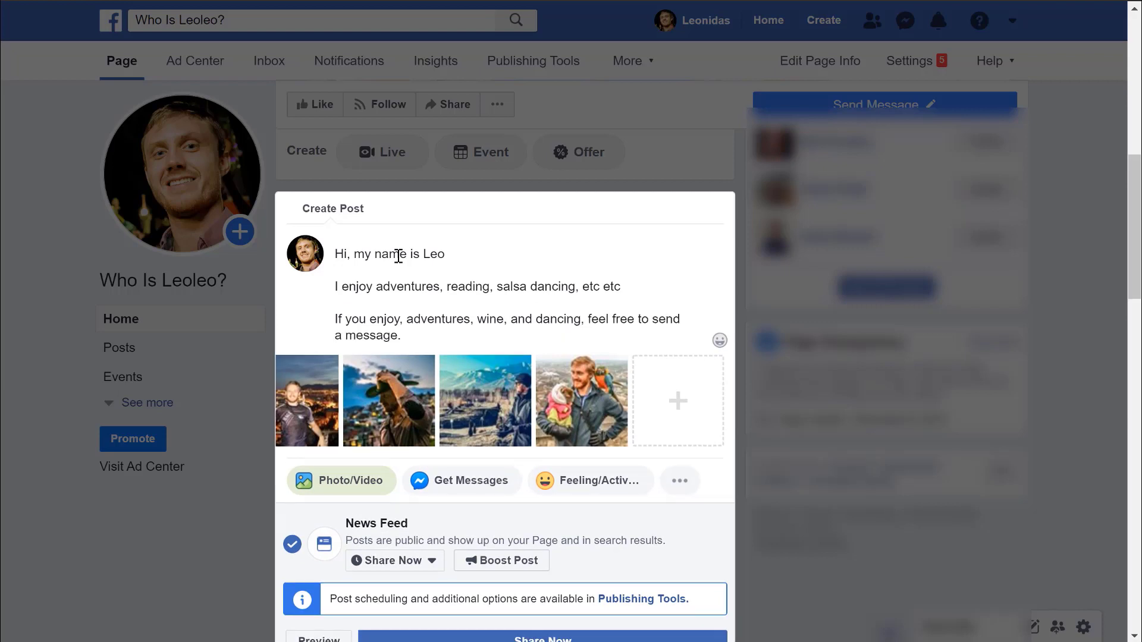
{"action": "left_click_drag", "start_coordinate": [416, 337], "coordinate": [338, 254]}
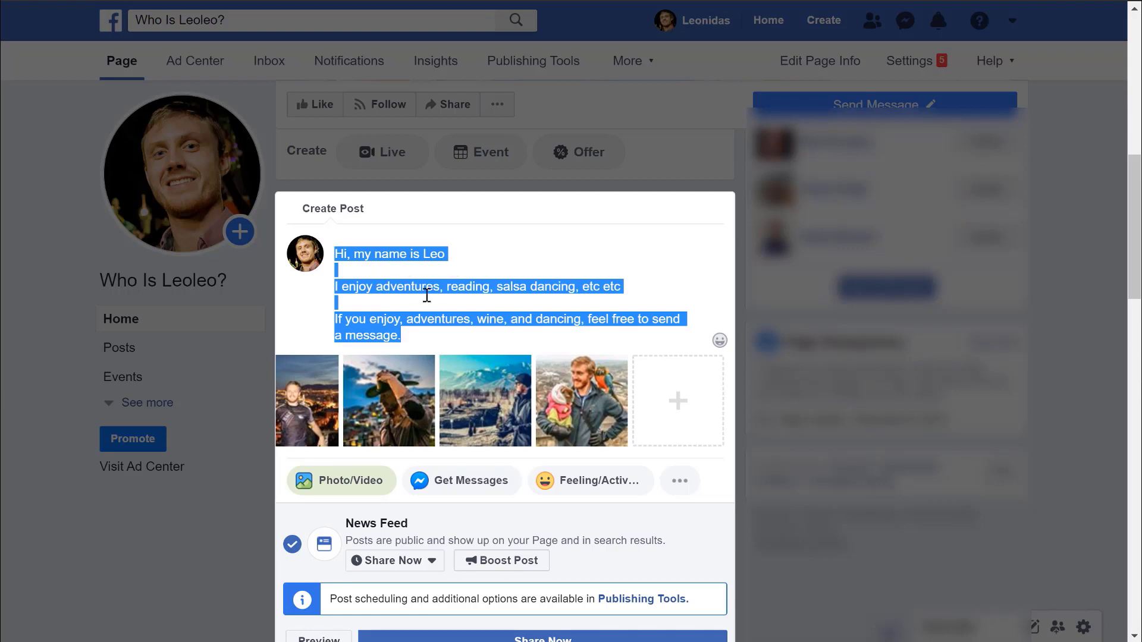
- Publish the introductory multi-photo post and review how it appears on the page
{"action": "left_click", "coordinate": [412, 333]}
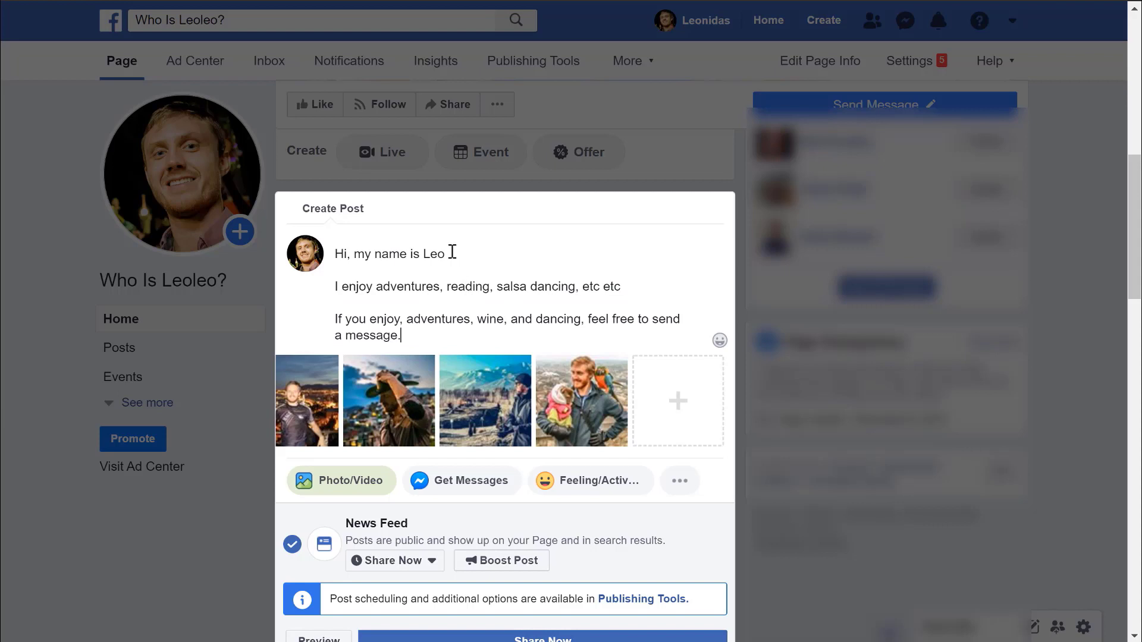
{"action": "scroll", "coordinate": [452, 253], "scroll_direction": "down", "scroll_amount": 1}
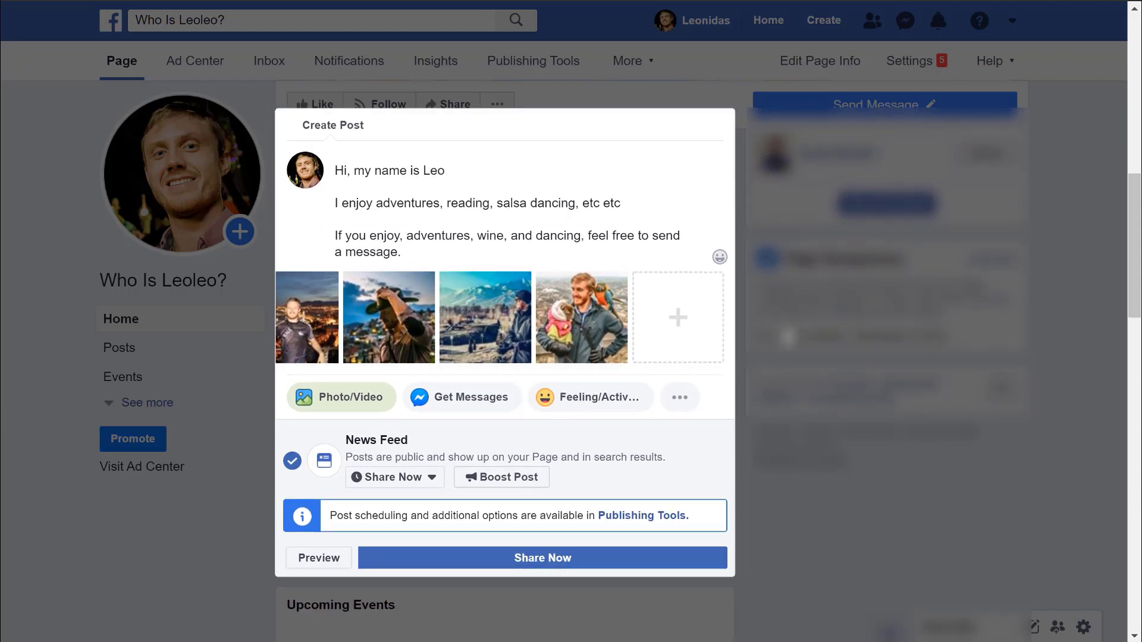
{"action": "left_click", "coordinate": [534, 560]}
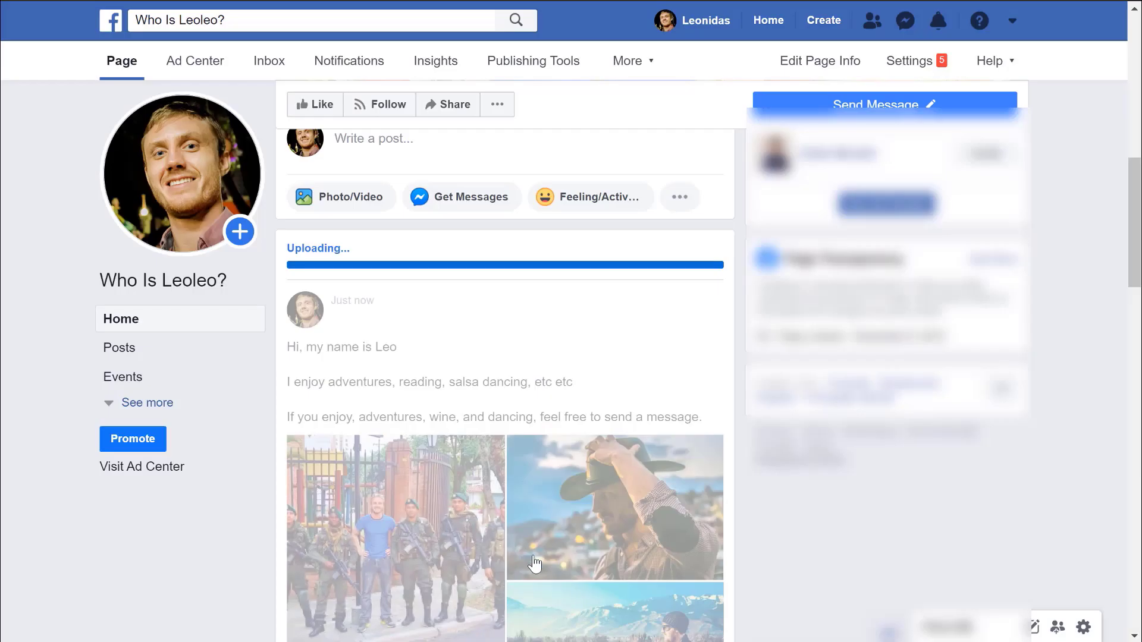
{"action": "scroll", "coordinate": [503, 231], "scroll_direction": "up", "scroll_amount": 8}
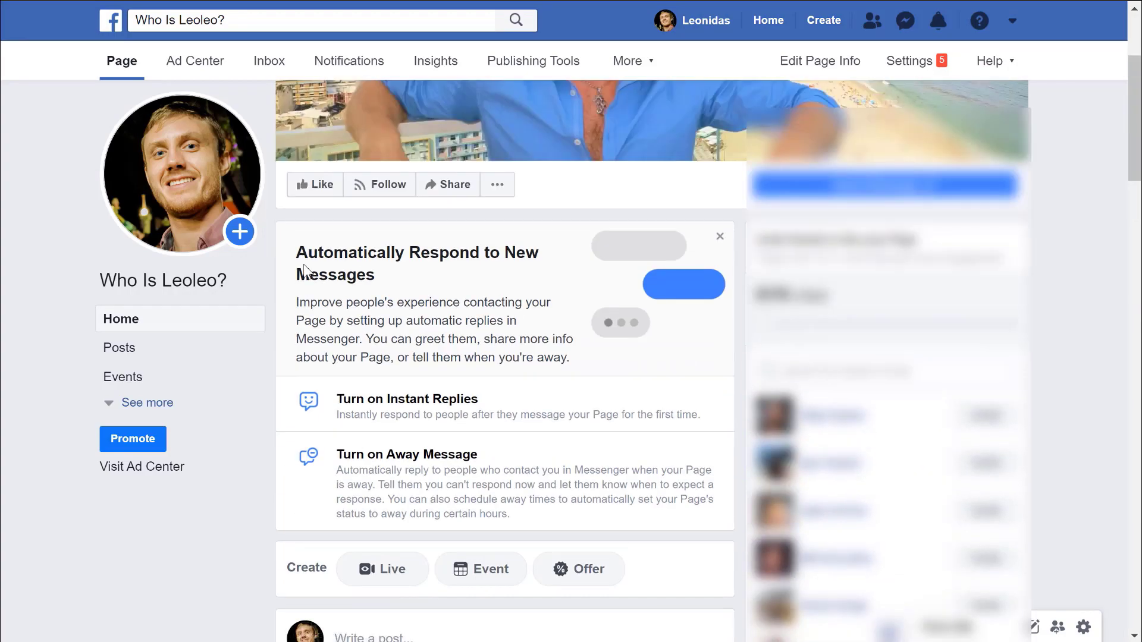
{"action": "scroll", "coordinate": [500, 480], "scroll_direction": "down", "scroll_amount": 7}
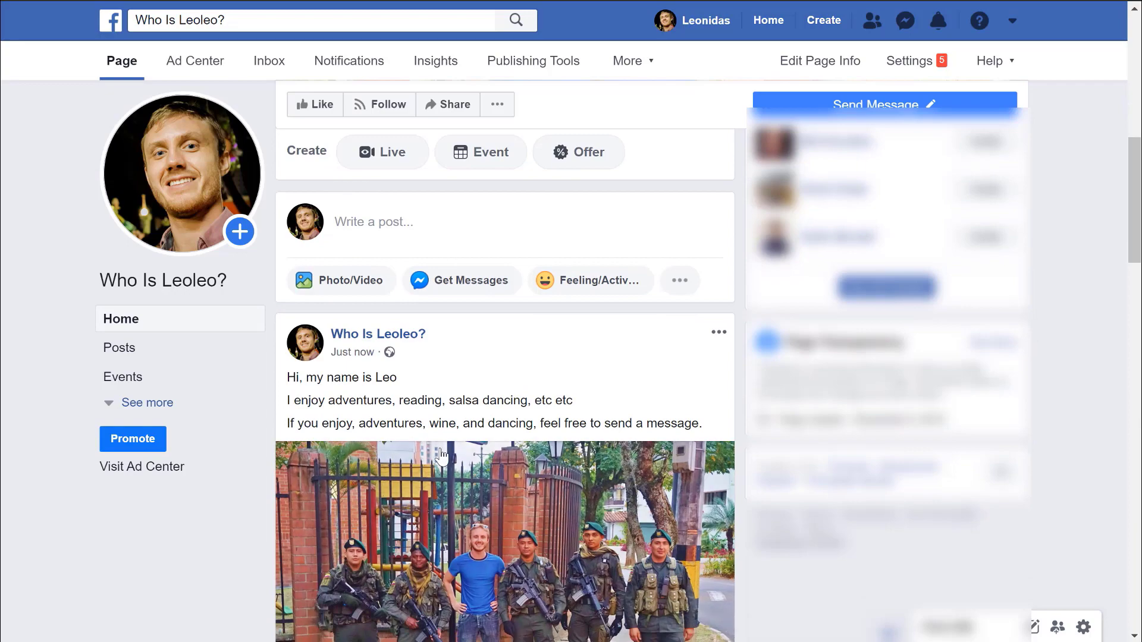
{"action": "scroll", "coordinate": [440, 455], "scroll_direction": "down", "scroll_amount": 1}
{"action": "scroll", "coordinate": [357, 201], "scroll_direction": "down", "scroll_amount": 4}
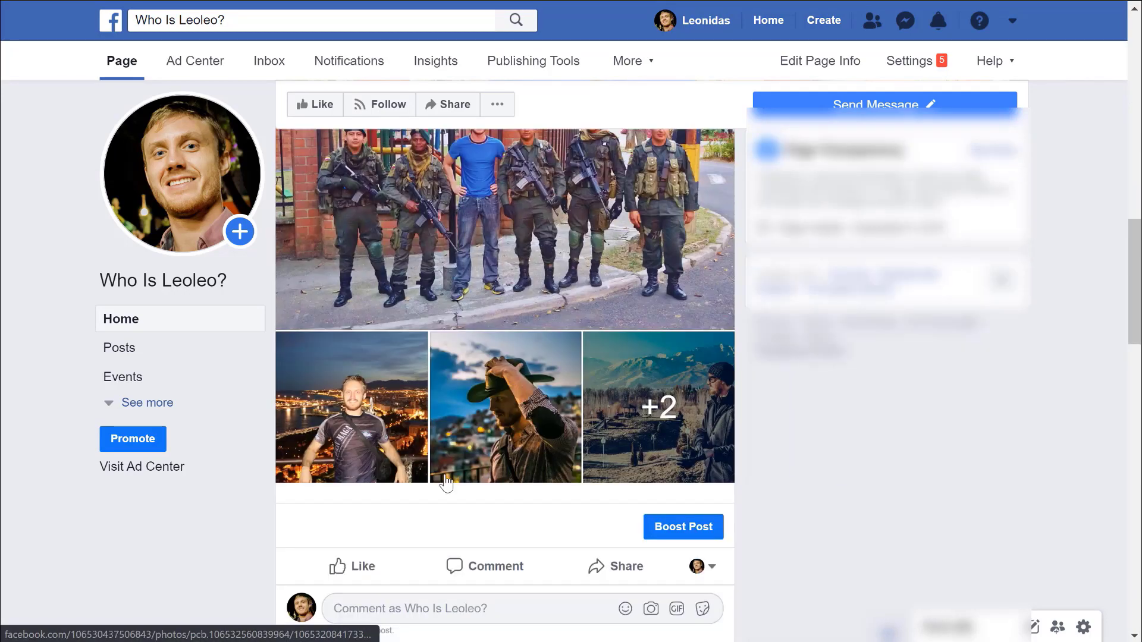
- Create and publish another post with the garden photo, captioned "My grandma and I at the farm"
{"action": "scroll", "coordinate": [354, 238], "scroll_direction": "up", "scroll_amount": 5}
{"action": "left_click", "coordinate": [349, 282]}
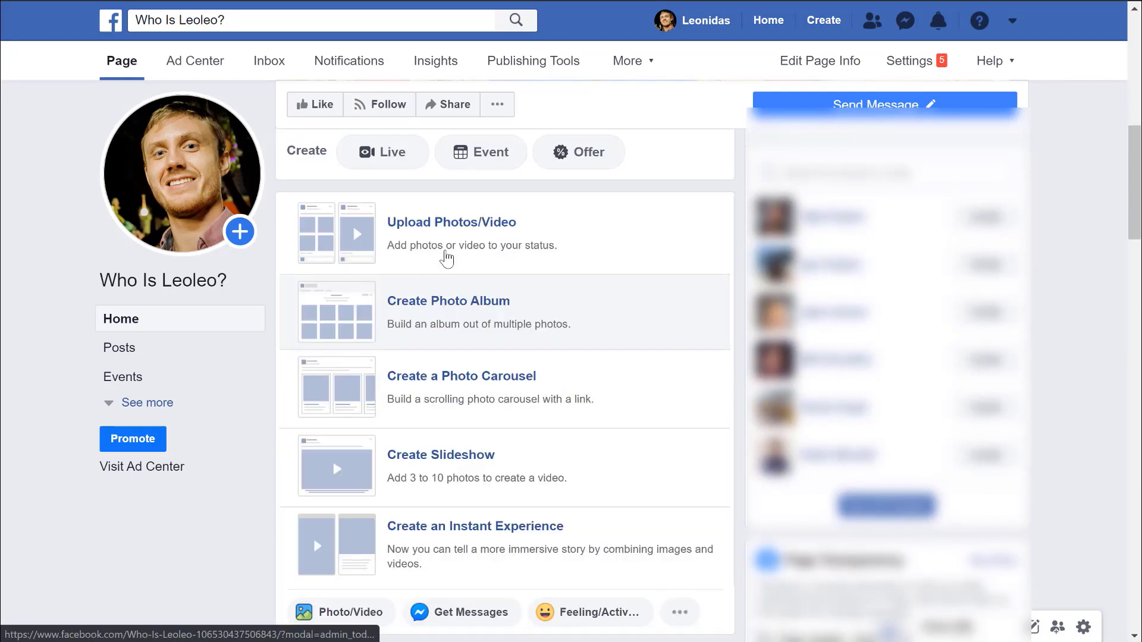
{"action": "left_click", "coordinate": [466, 263]}
{"action": "type", "text": "My grandma"}
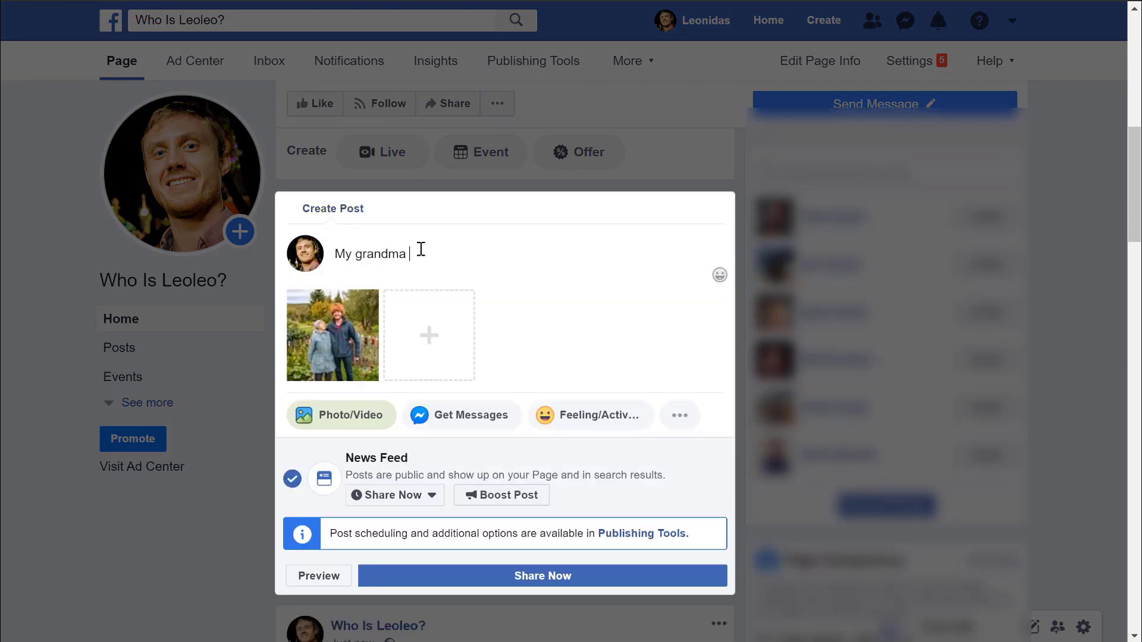
{"action": "type", "text": " and I at the farm"}
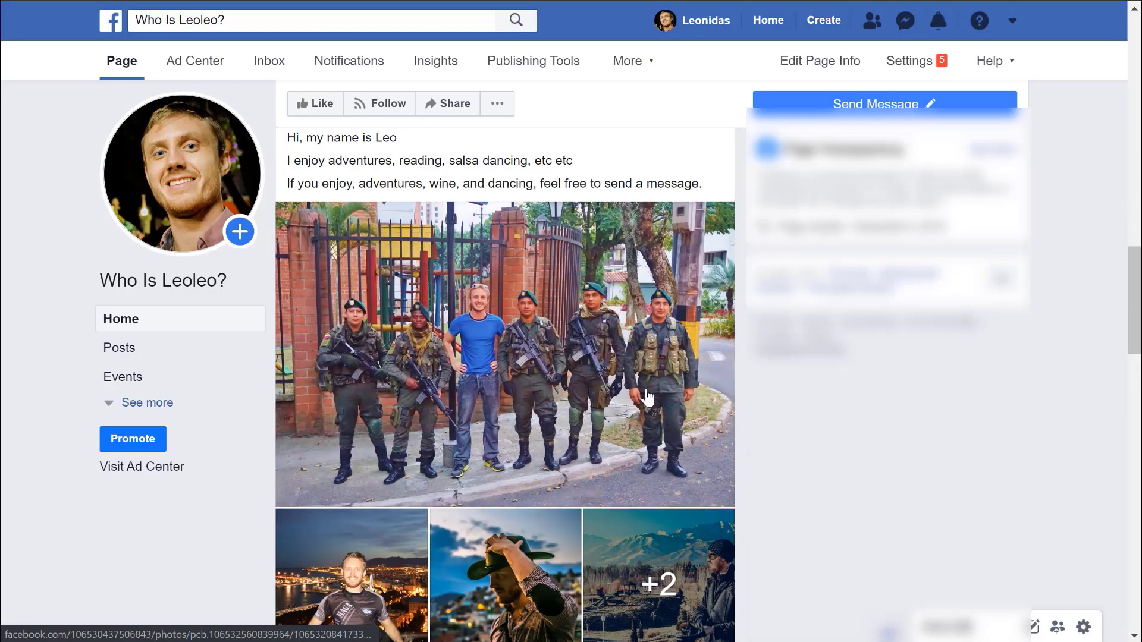
- Pin the introductory multi-photo post to the top of the page and check it in the Posts section
{"action": "scroll", "coordinate": [526, 509], "scroll_direction": "up", "scroll_amount": 3}
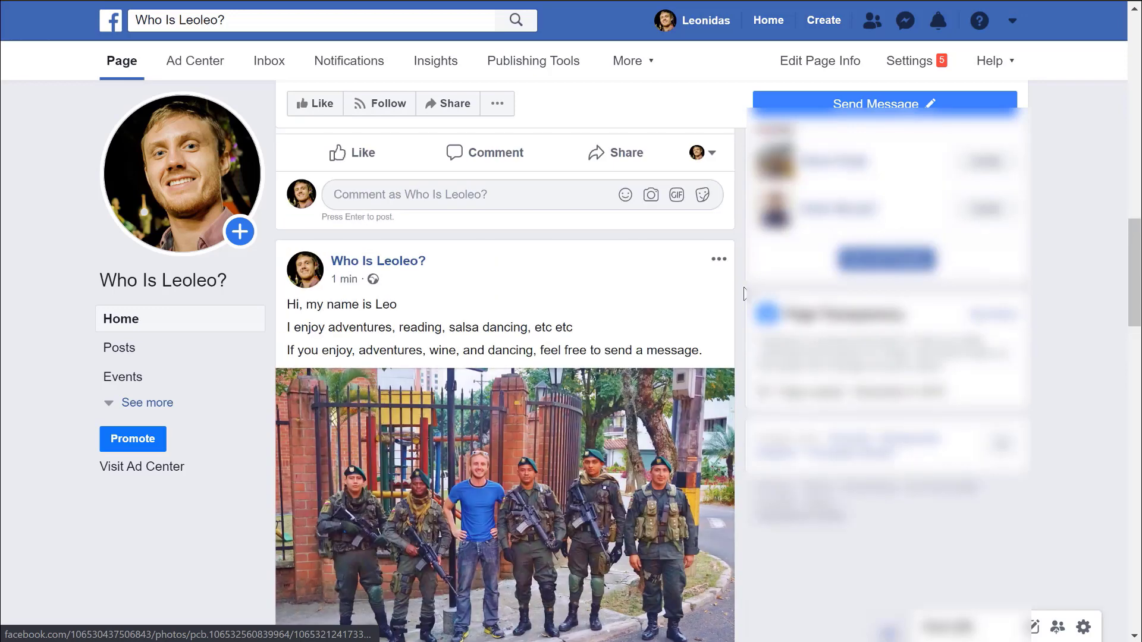
{"action": "left_click", "coordinate": [719, 261]}
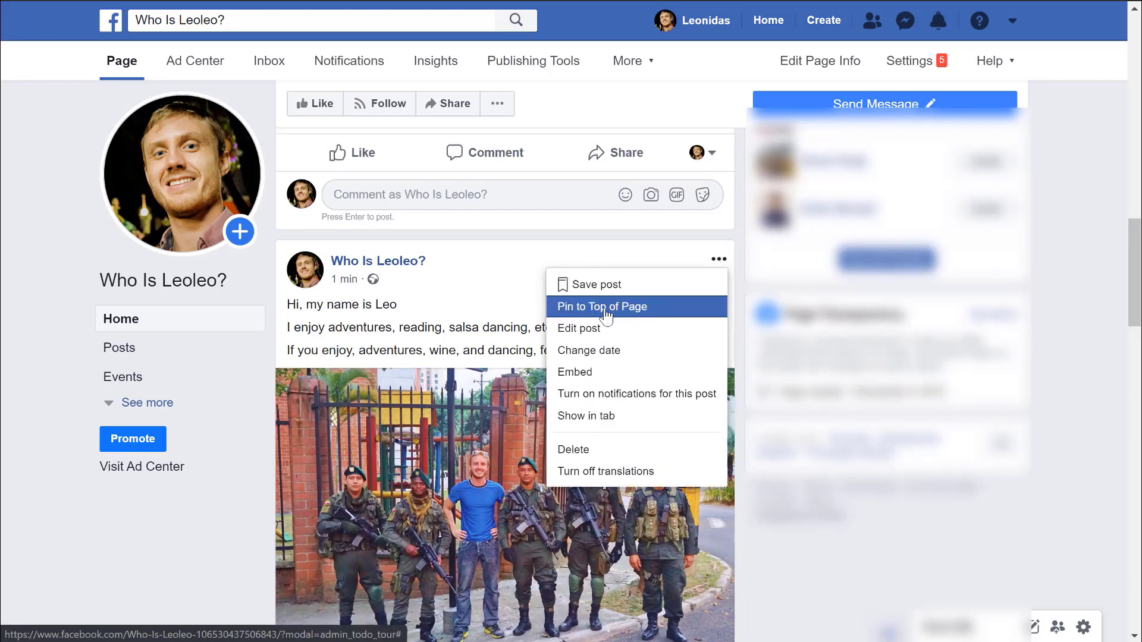
{"action": "left_click", "coordinate": [641, 320]}
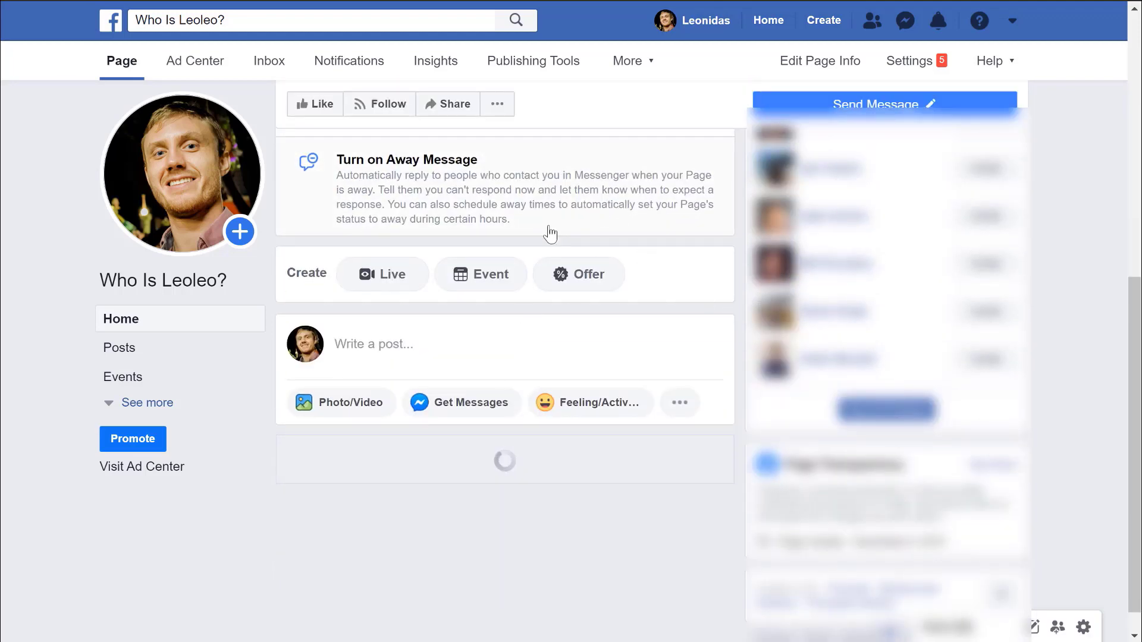
{"action": "scroll", "coordinate": [565, 232], "scroll_direction": "down", "scroll_amount": 3}
{"action": "scroll", "coordinate": [347, 204], "scroll_direction": "up", "scroll_amount": 3}
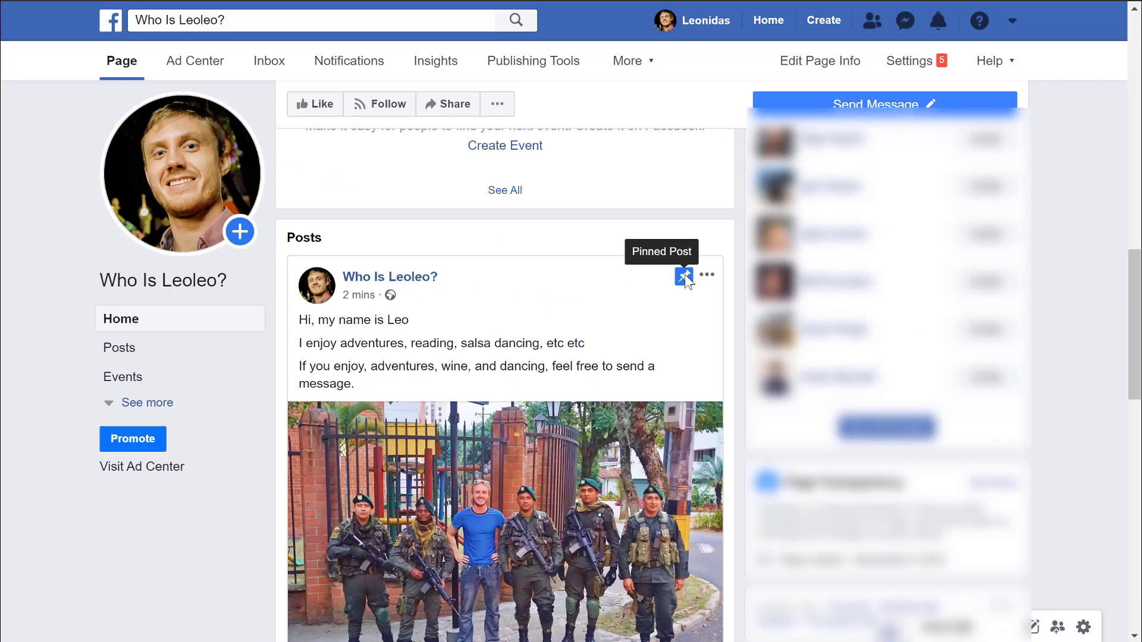
- Review the page's likes progress and the section for inviting friends to like it
{"action": "scroll", "coordinate": [684, 274], "scroll_direction": "up", "scroll_amount": 10}
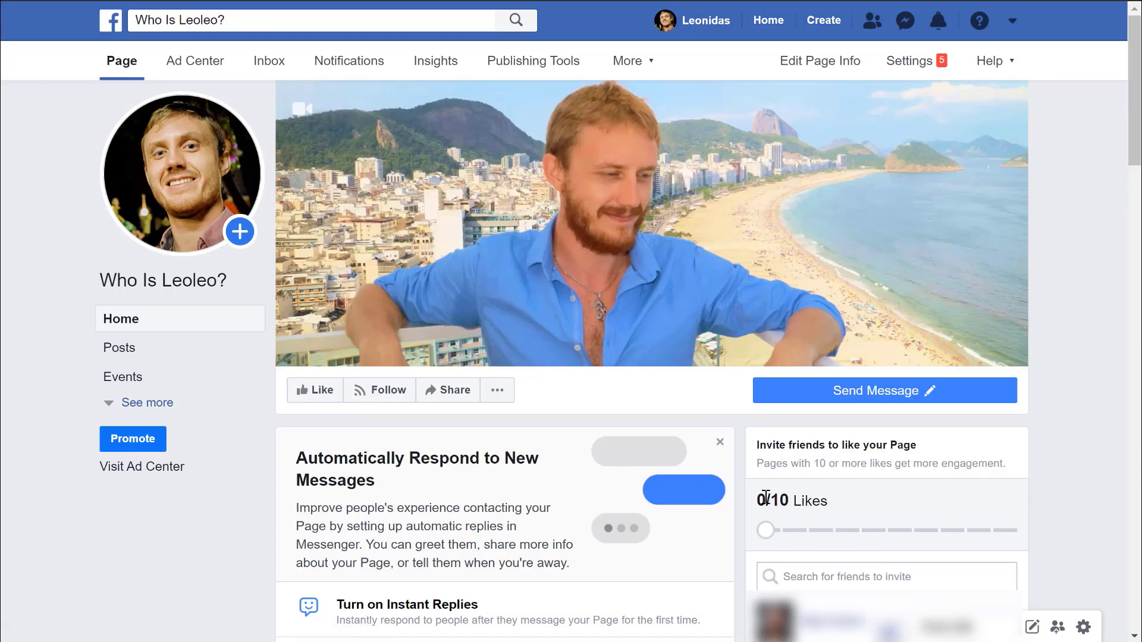
{"action": "left_click_drag", "start_coordinate": [758, 499], "coordinate": [788, 500]}
{"action": "left_click", "coordinate": [857, 501]}
{"action": "scroll", "coordinate": [863, 503], "scroll_direction": "down", "scroll_amount": 1}
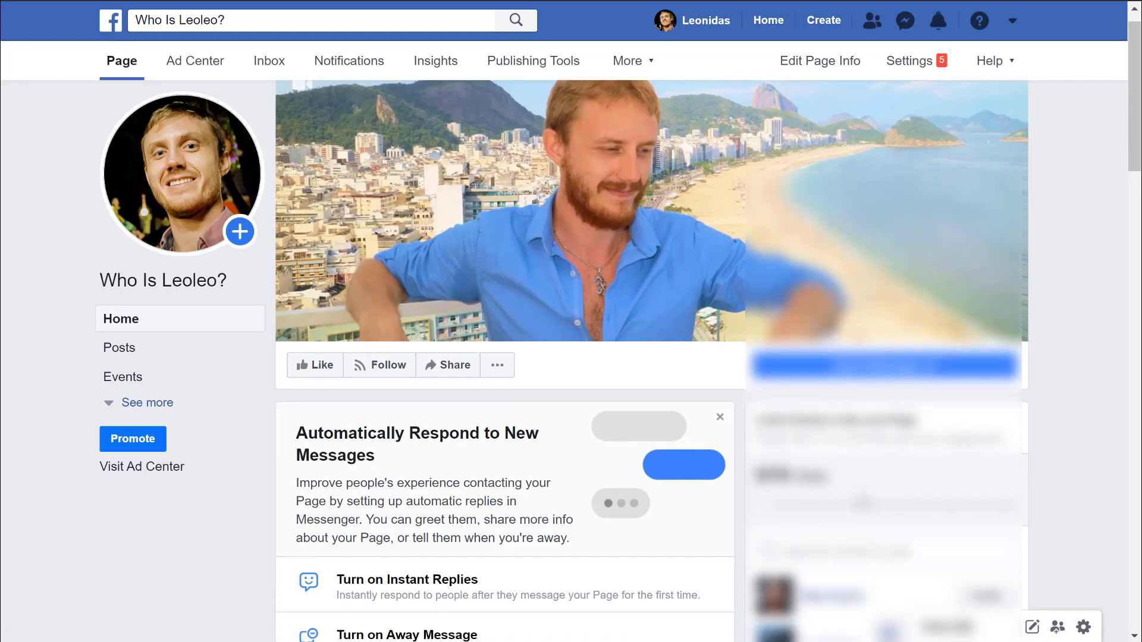
{"action": "scroll", "coordinate": [1068, 416], "scroll_direction": "down", "scroll_amount": 6}
{"action": "scroll", "coordinate": [1051, 415], "scroll_direction": "up", "scroll_amount": 4}
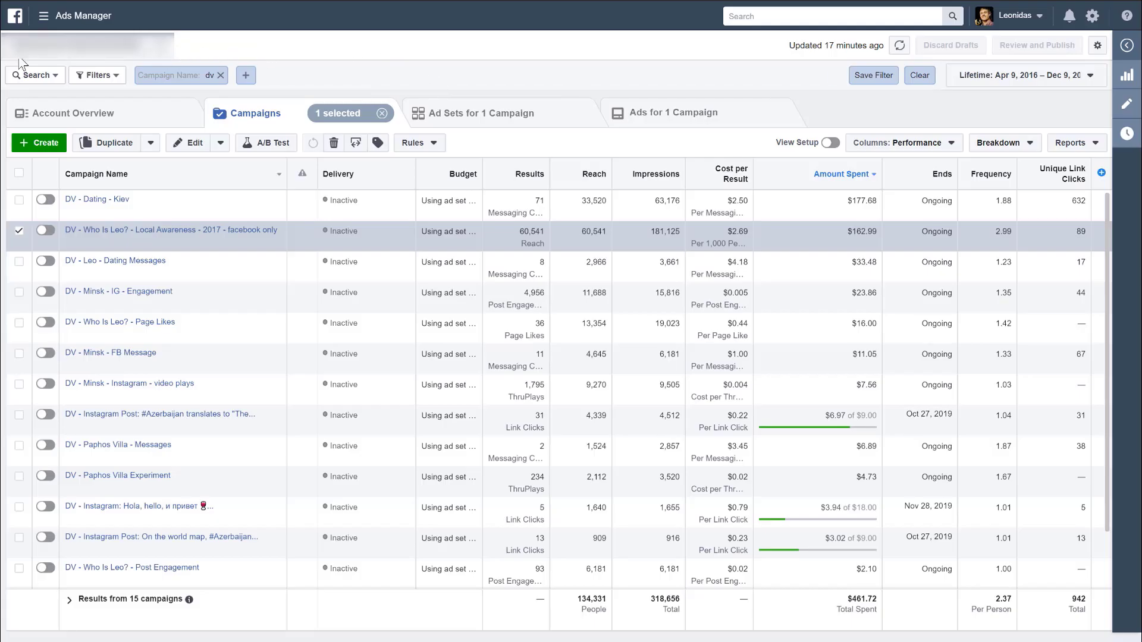
- Switch to Ads Manager, deselect the selected campaign, and start a new complete campaign with guided creation
{"action": "mouse_move", "coordinate": [147, 546]}
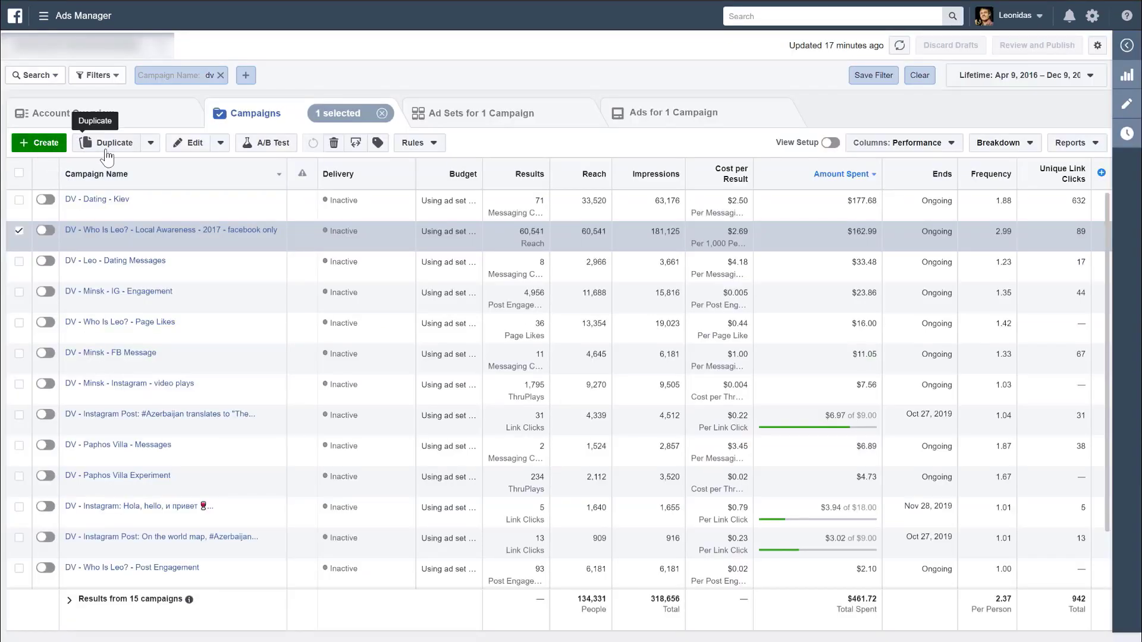
{"action": "left_click", "coordinate": [20, 232]}
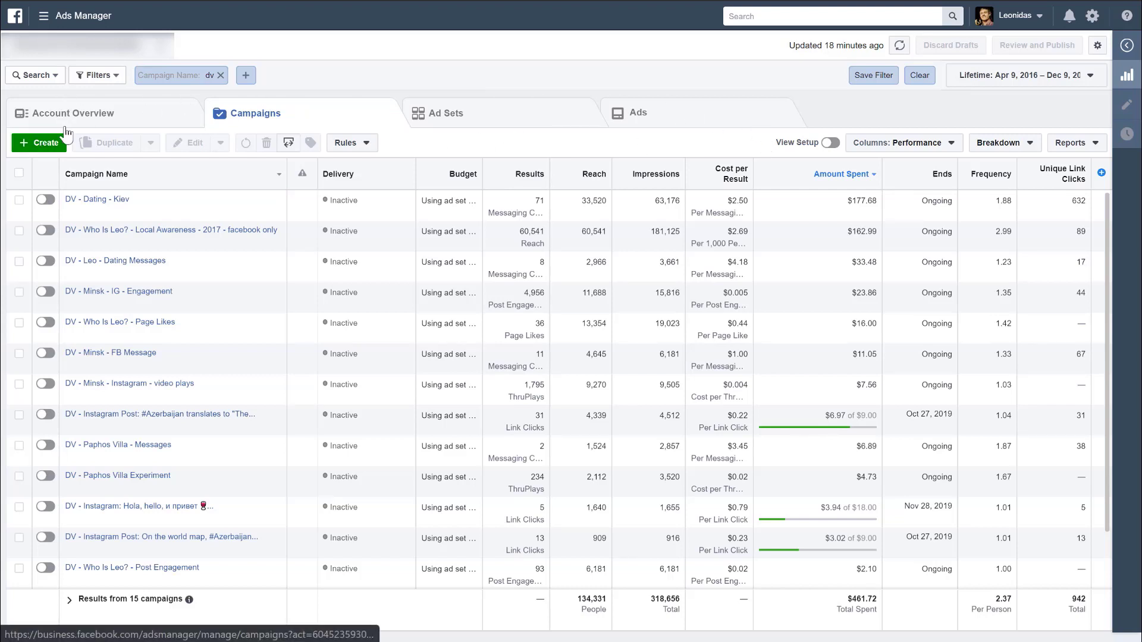
{"action": "left_click", "coordinate": [40, 145]}
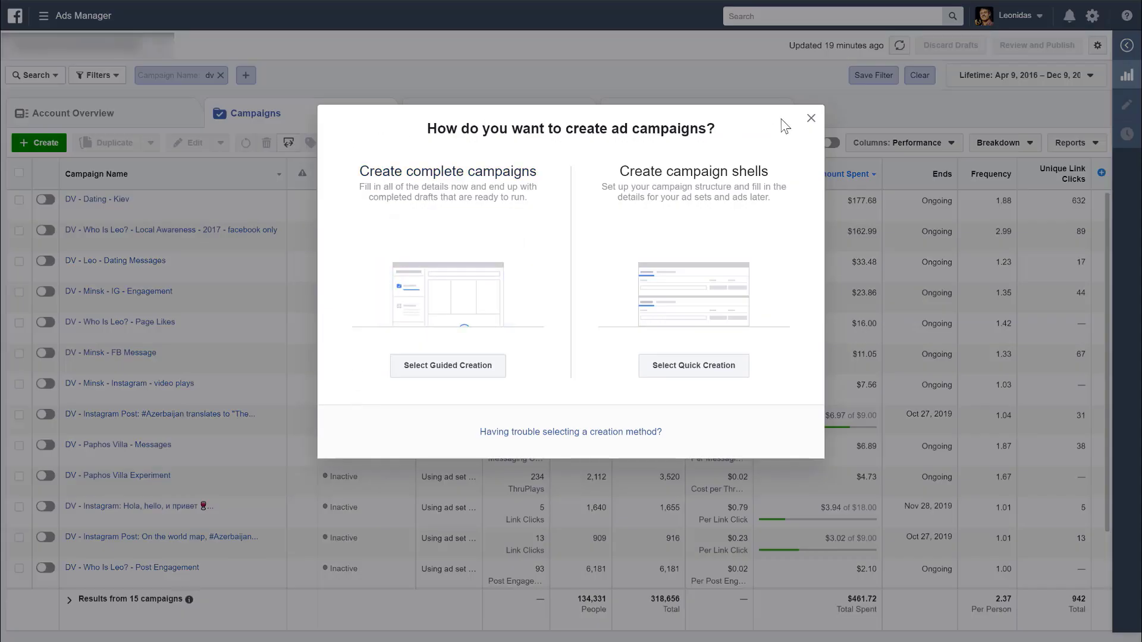
{"action": "left_click", "coordinate": [429, 369]}
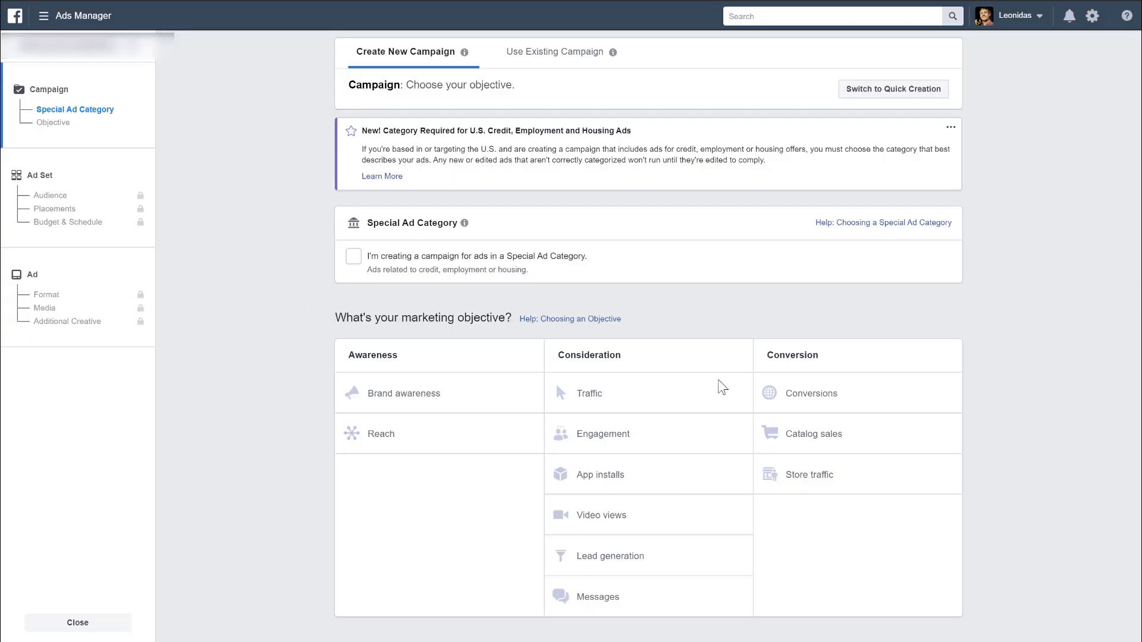
- Choose the Messages objective, name the campaign "DV - Tutorial Video", and continue to the ad set
{"action": "left_click", "coordinate": [603, 602]}
{"action": "type", "text": "DV"}
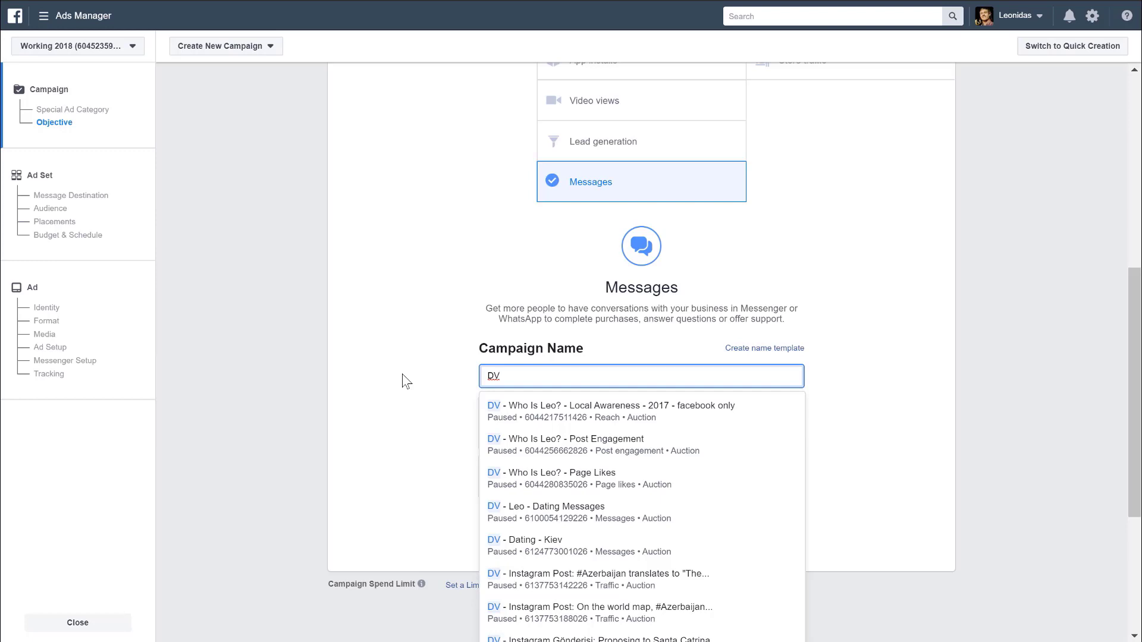
{"action": "type", "text": "- Tutor"}
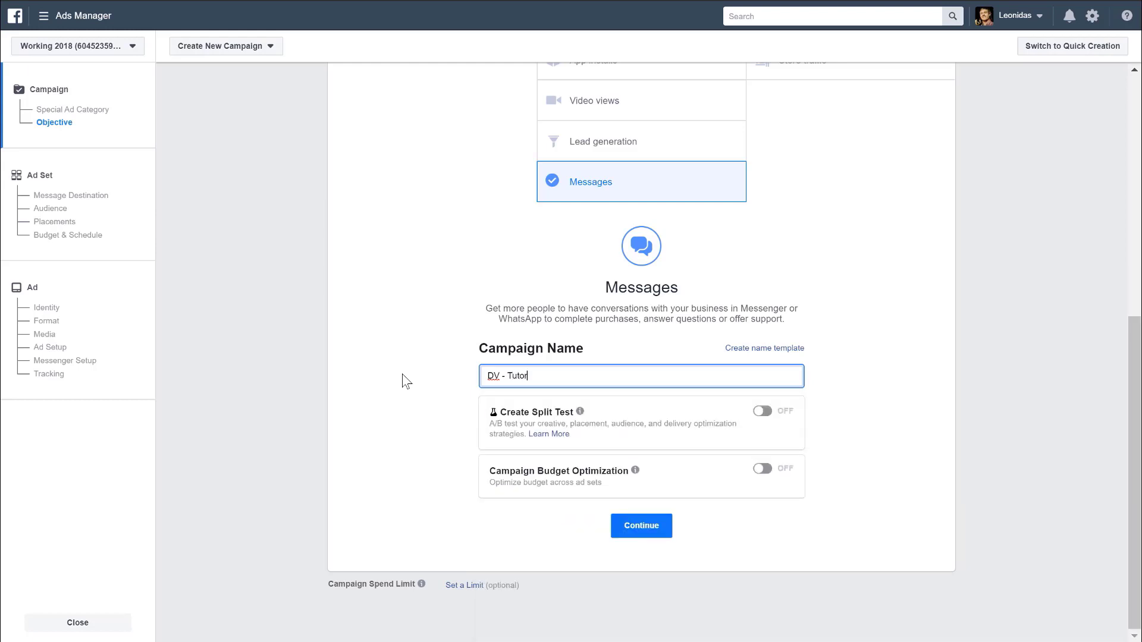
{"action": "type", "text": "ial Video"}
{"action": "key", "text": "Return"}
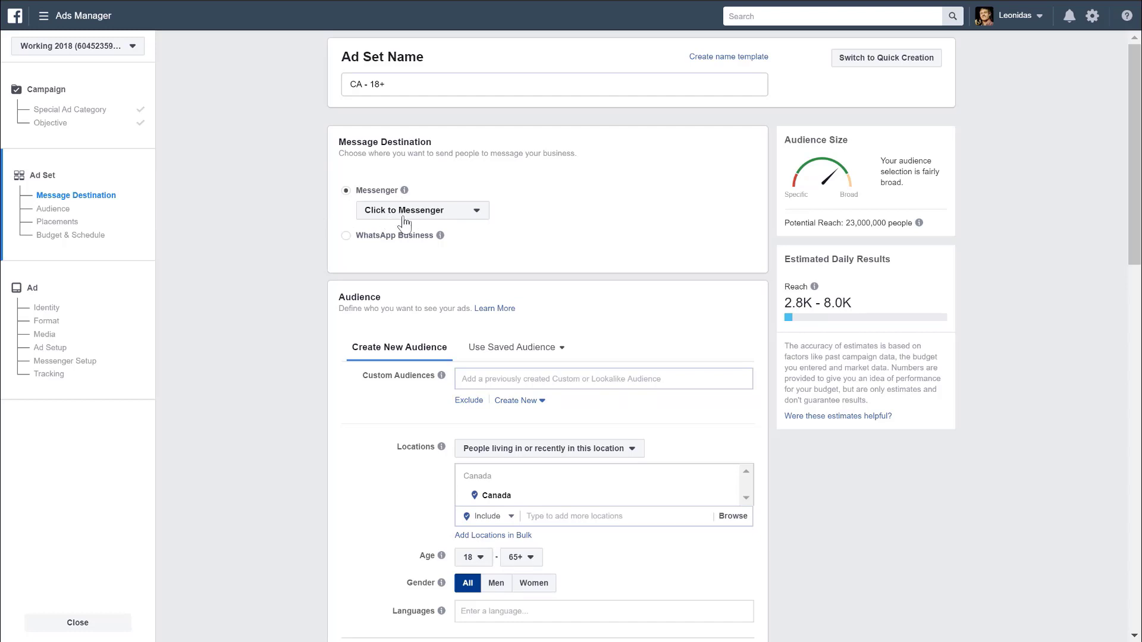
- Limit the ad set's location targeting to people living in this location and remove Canada from the locations
{"action": "scroll", "coordinate": [266, 256], "scroll_direction": "down", "scroll_amount": 2}
{"action": "left_click", "coordinate": [595, 314]}
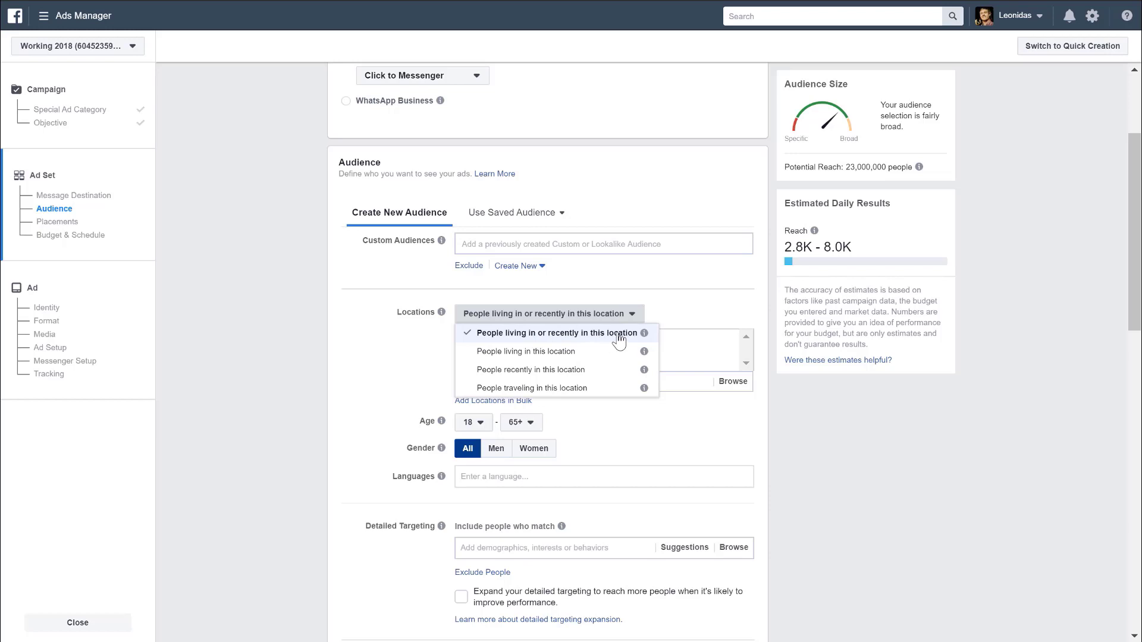
{"action": "left_click", "coordinate": [510, 353]}
{"action": "scroll", "coordinate": [377, 345], "scroll_direction": "down", "scroll_amount": 1}
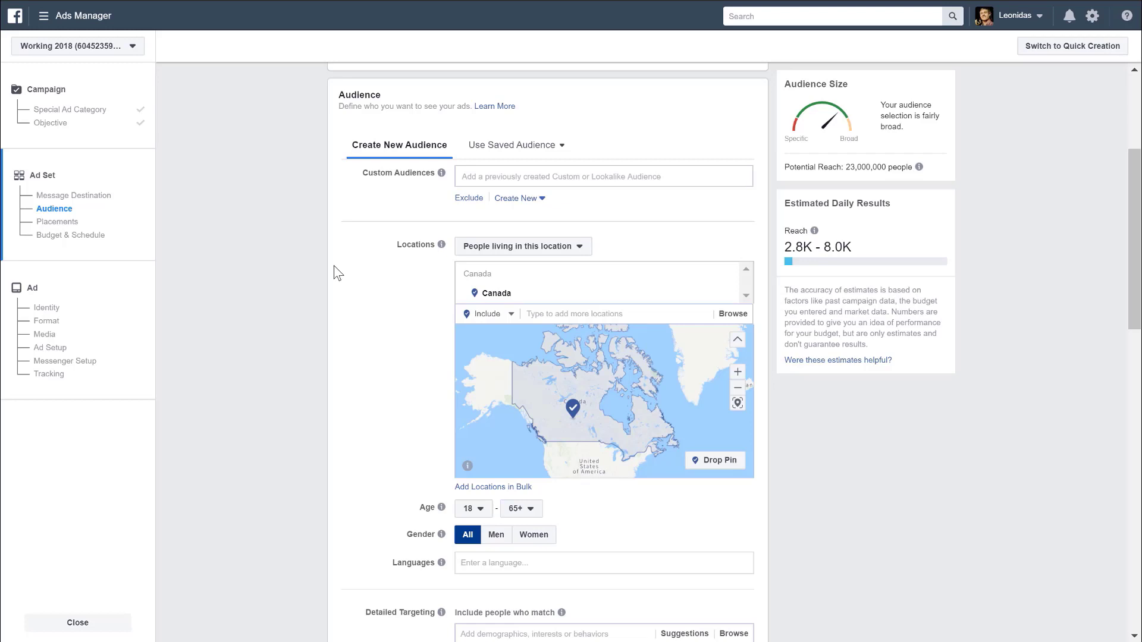
{"action": "mouse_move", "coordinate": [729, 298]}
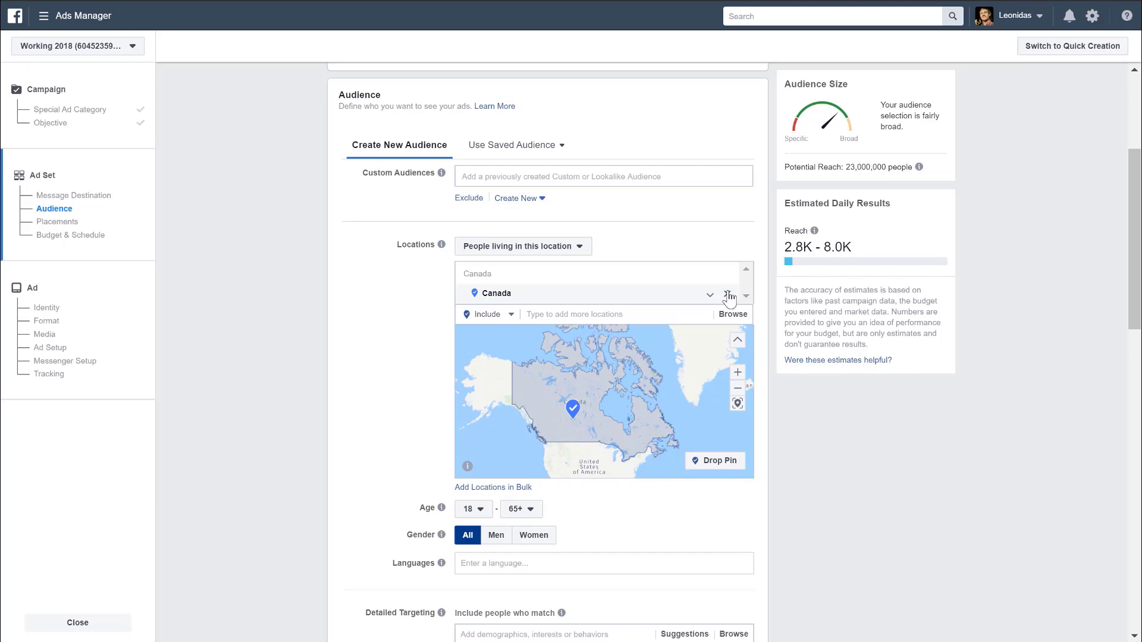
{"action": "left_click", "coordinate": [727, 295]}
- Try targeting Toronto, Ontario with a 10-mile radius, and remove that location from the audience
{"action": "left_click", "coordinate": [565, 337]}
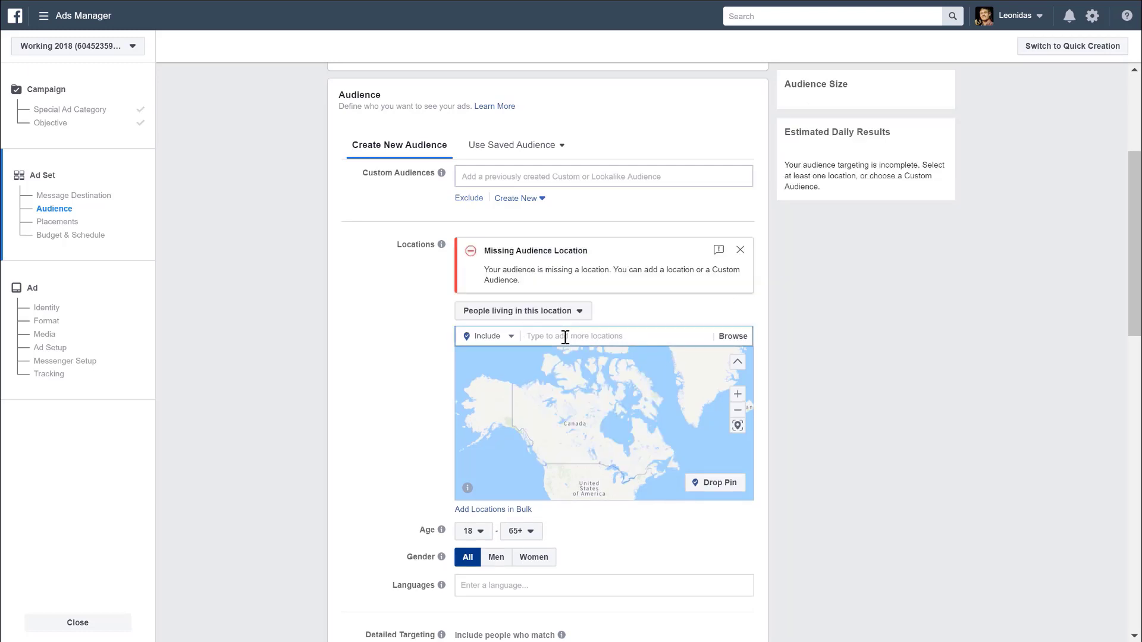
{"action": "type", "text": "toronto"}
{"action": "left_click", "coordinate": [630, 388]}
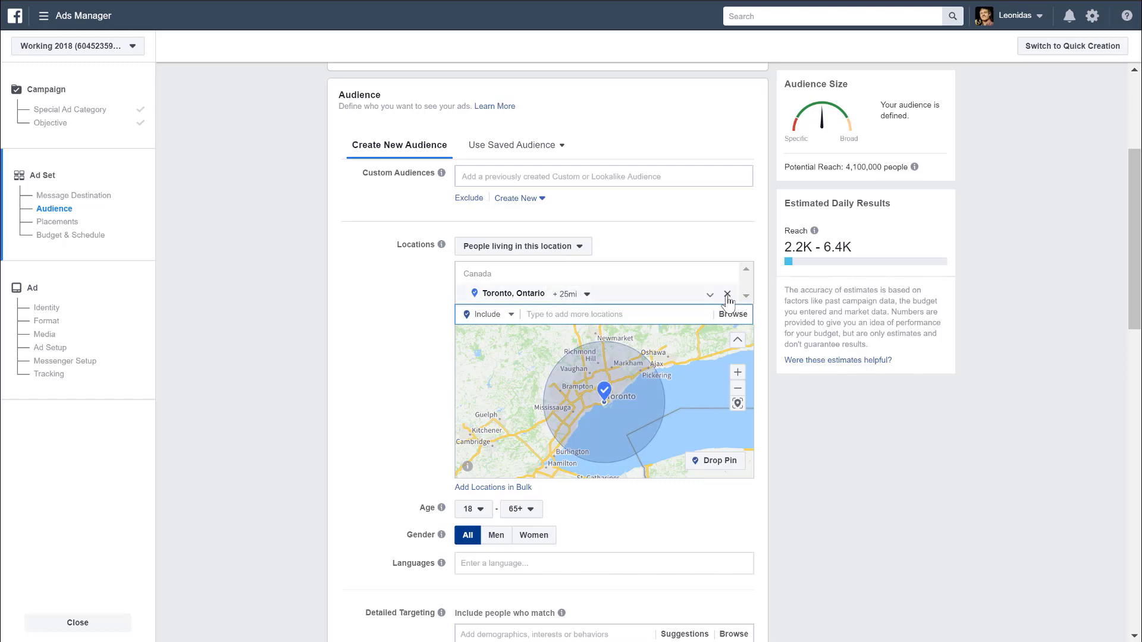
{"action": "left_click", "coordinate": [569, 294]}
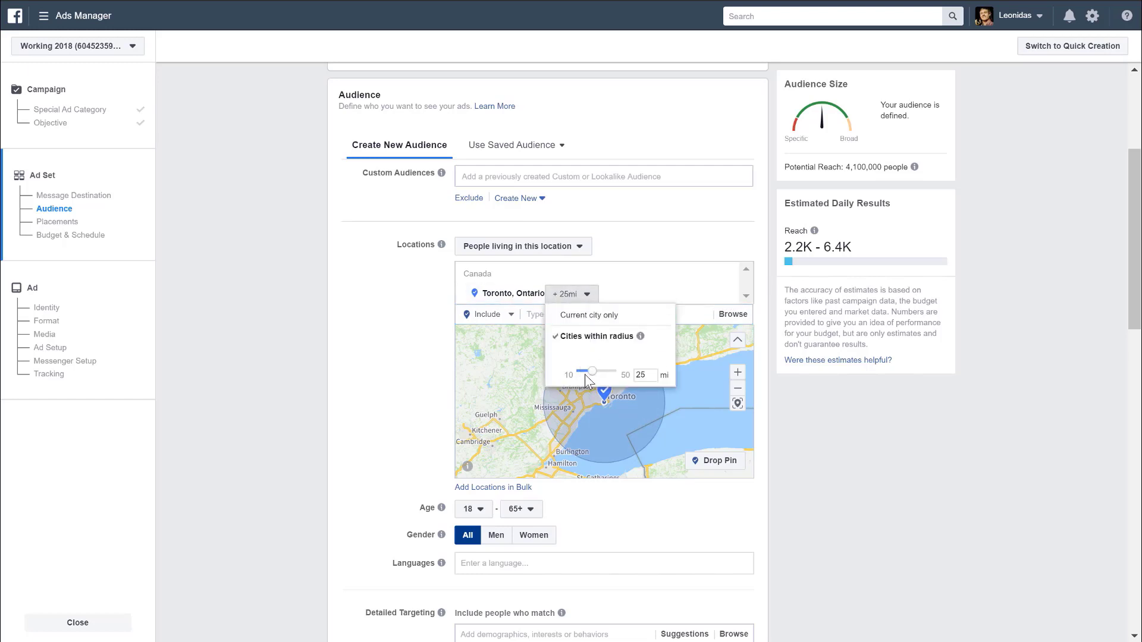
{"action": "left_click_drag", "start_coordinate": [593, 374], "coordinate": [550, 370]}
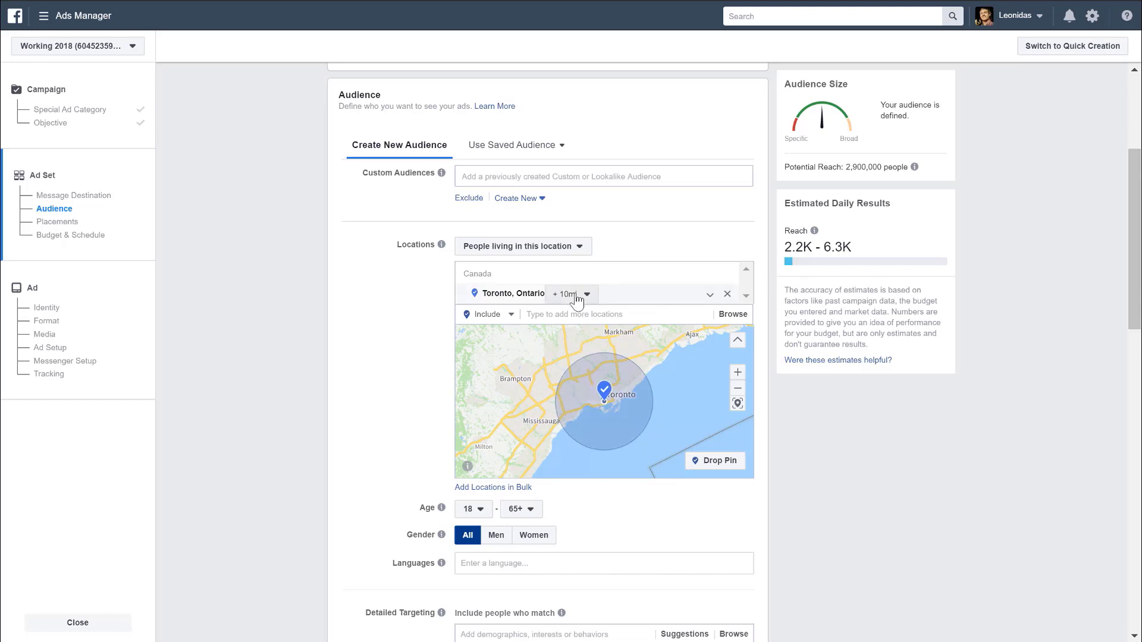
{"action": "left_click", "coordinate": [726, 294]}
- Drop a location pin on the map in midtown Toronto, between St. Clair West and Summerhill
{"action": "scroll", "coordinate": [602, 411], "scroll_direction": "up", "scroll_amount": 1}
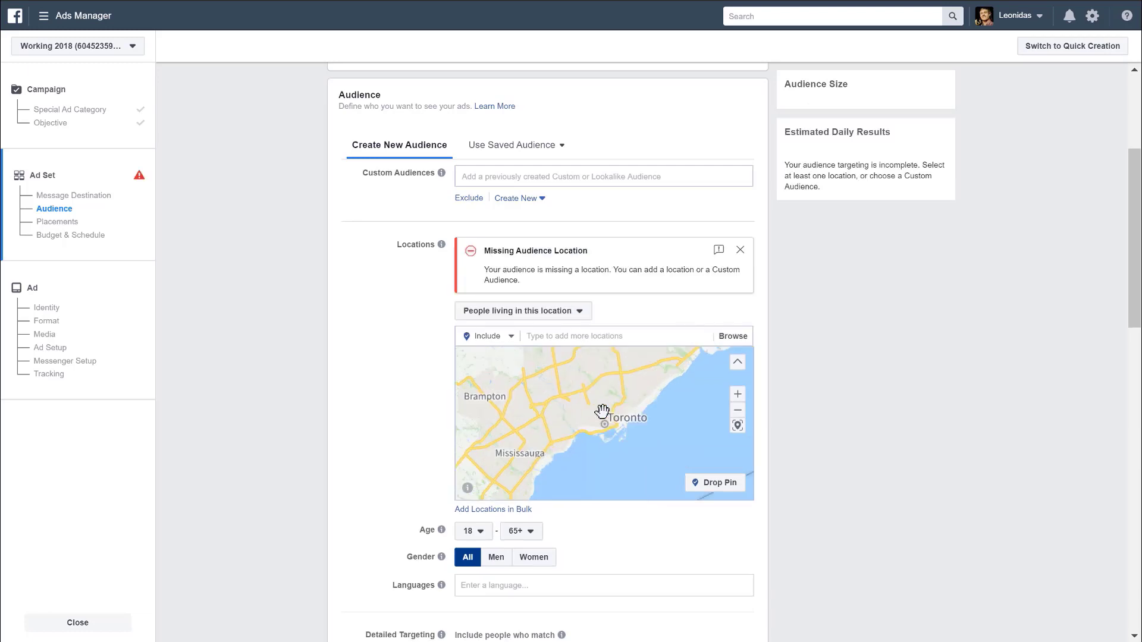
{"action": "scroll", "coordinate": [602, 411], "scroll_direction": "up", "scroll_amount": 1}
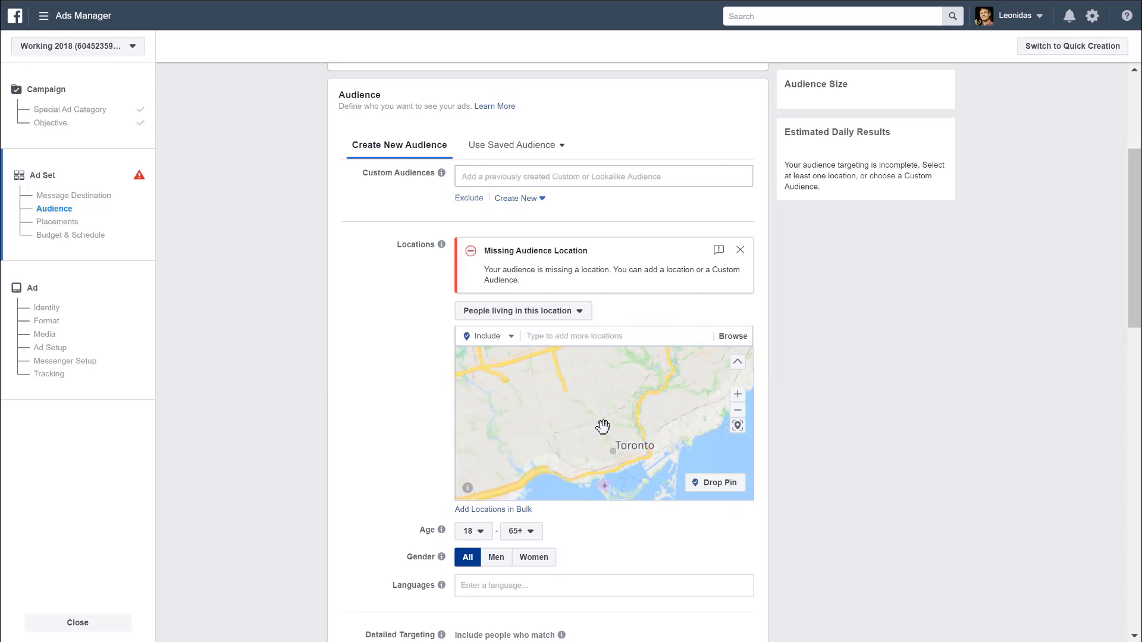
{"action": "scroll", "coordinate": [604, 426], "scroll_direction": "up", "scroll_amount": 1}
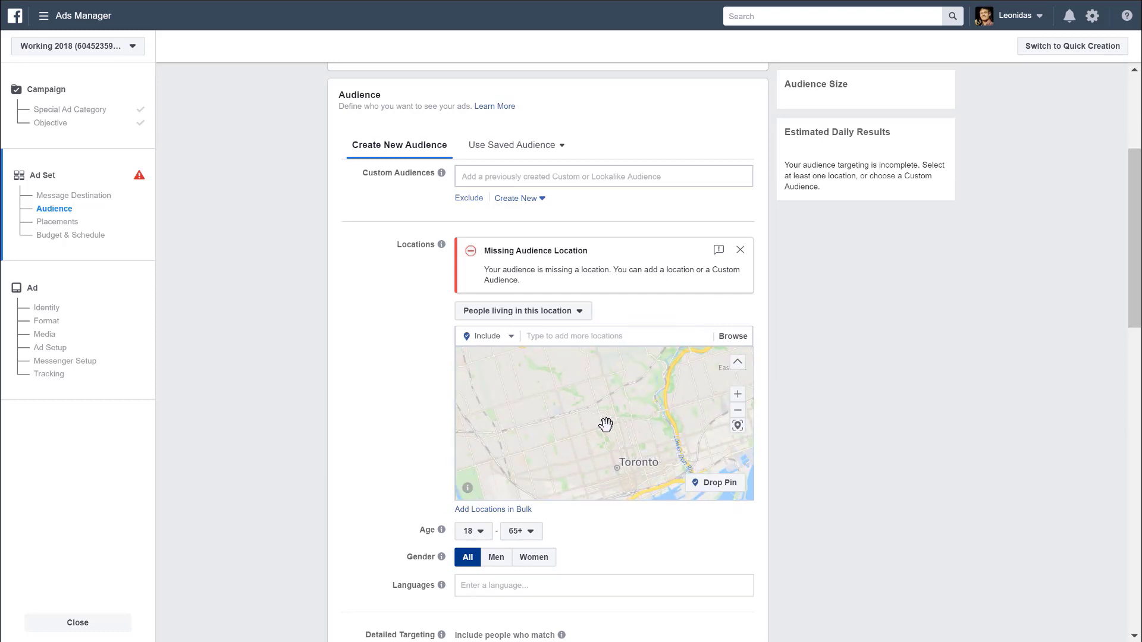
{"action": "scroll", "coordinate": [606, 424], "scroll_direction": "up", "scroll_amount": 1}
{"action": "left_click_drag", "start_coordinate": [619, 441], "coordinate": [661, 429]}
{"action": "scroll", "coordinate": [659, 429], "scroll_direction": "down", "scroll_amount": 1}
{"action": "scroll", "coordinate": [637, 400], "scroll_direction": "up", "scroll_amount": 1}
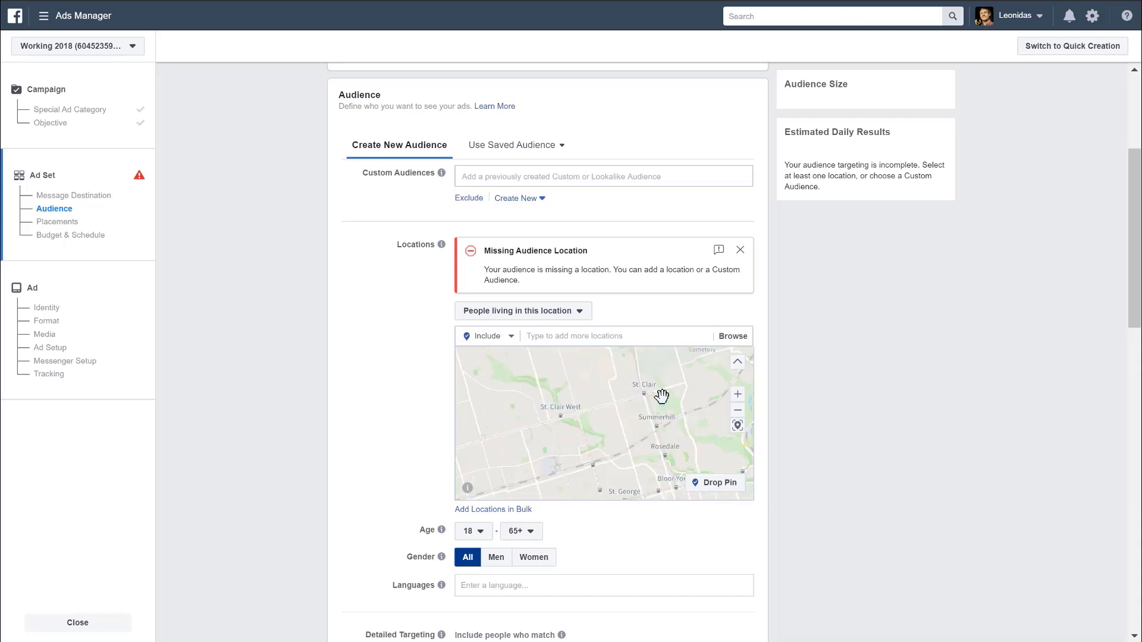
{"action": "left_click_drag", "start_coordinate": [598, 424], "coordinate": [629, 401]}
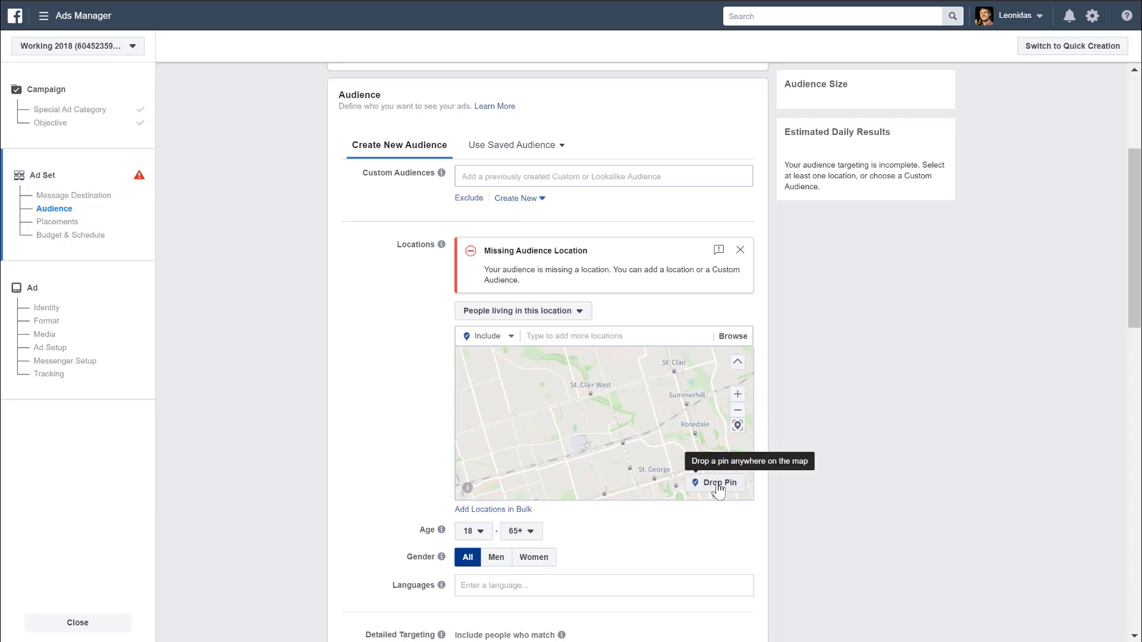
{"action": "left_click", "coordinate": [719, 485]}
{"action": "left_click", "coordinate": [637, 390]}
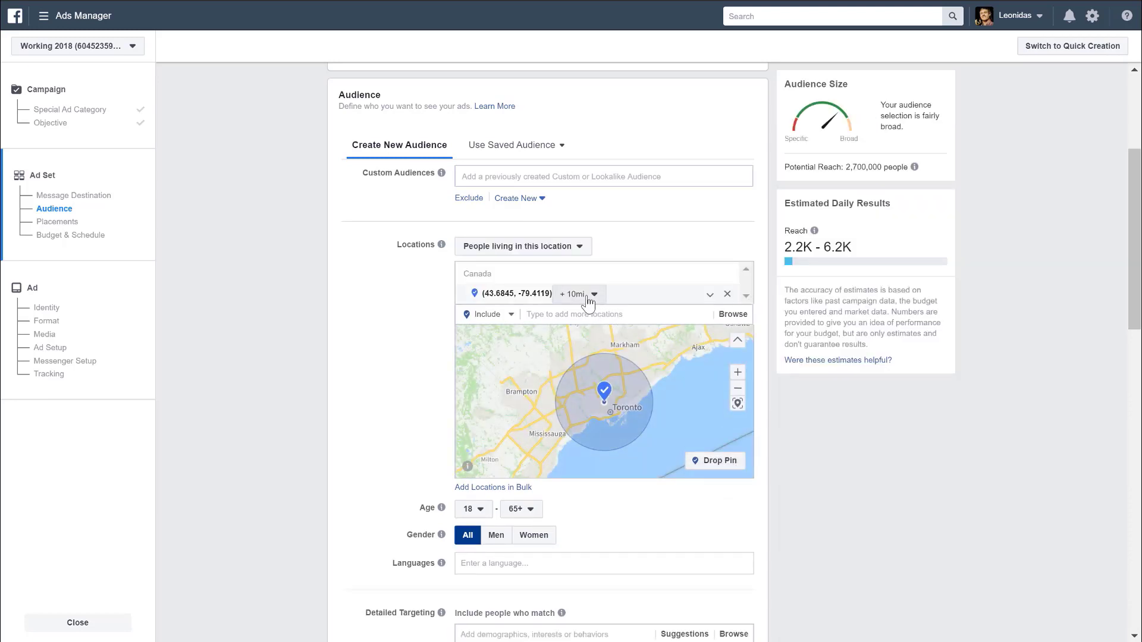
- Reduce the dropped pin's radius to 4 miles and check its kilometre equivalent in the calculator
{"action": "left_click", "coordinate": [588, 295]}
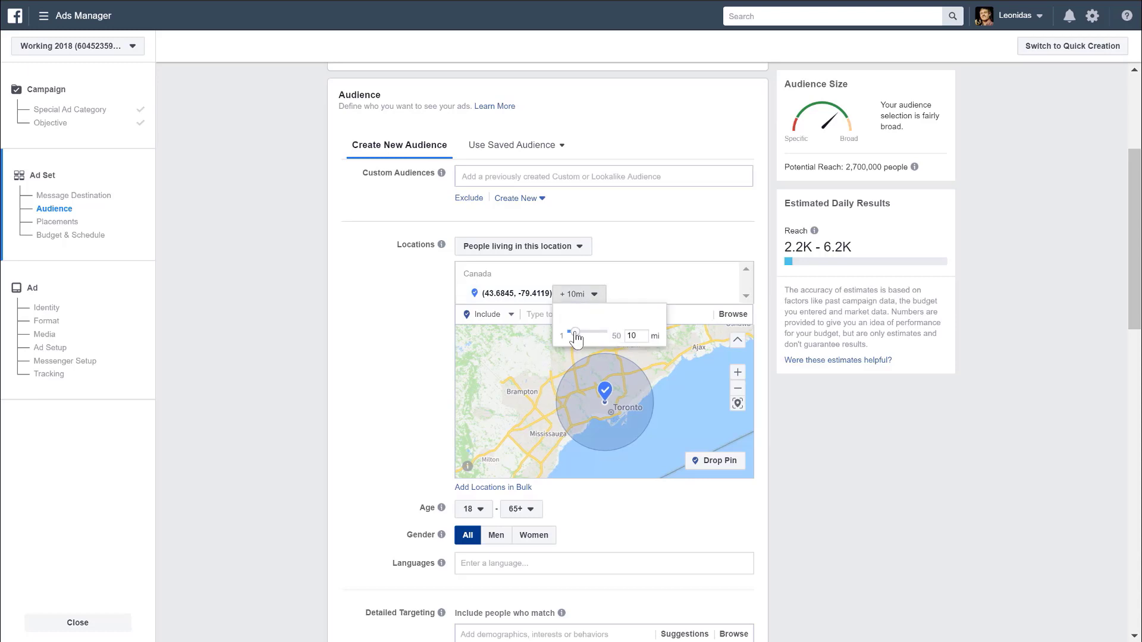
{"action": "left_click_drag", "start_coordinate": [576, 336], "coordinate": [571, 336]}
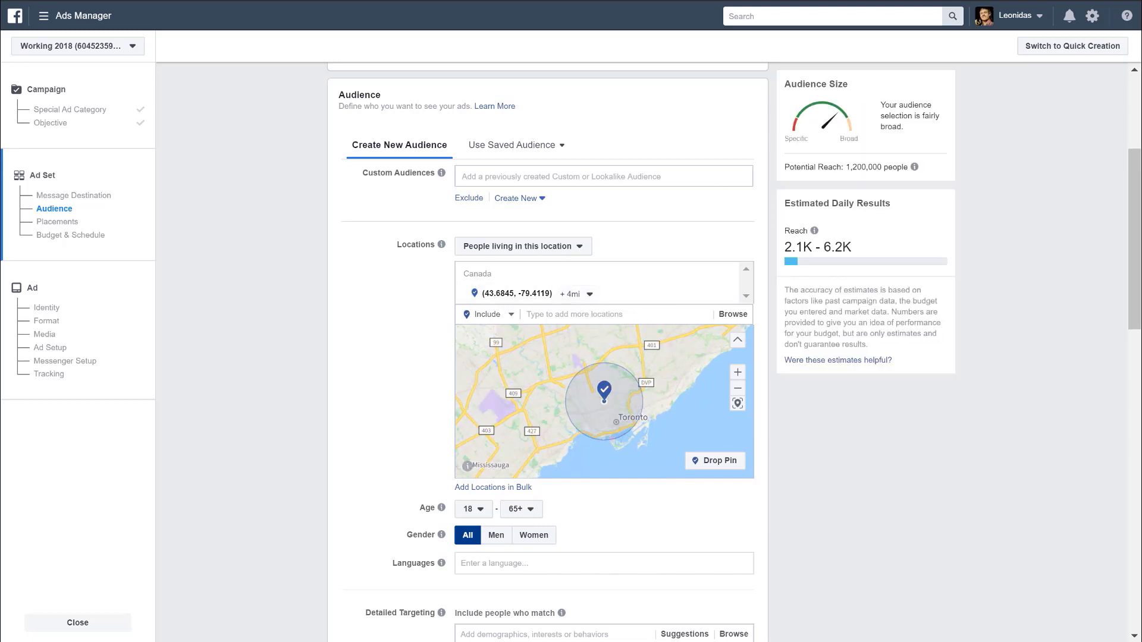
{"action": "key", "text": "alt+Tab"}
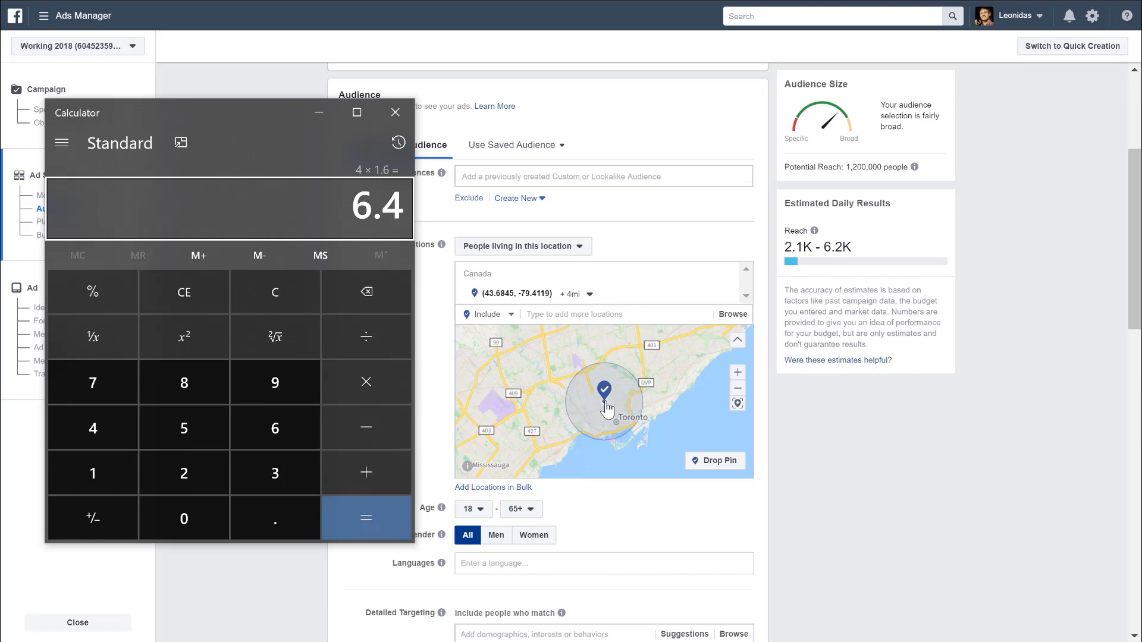
{"action": "left_click", "coordinate": [324, 113]}
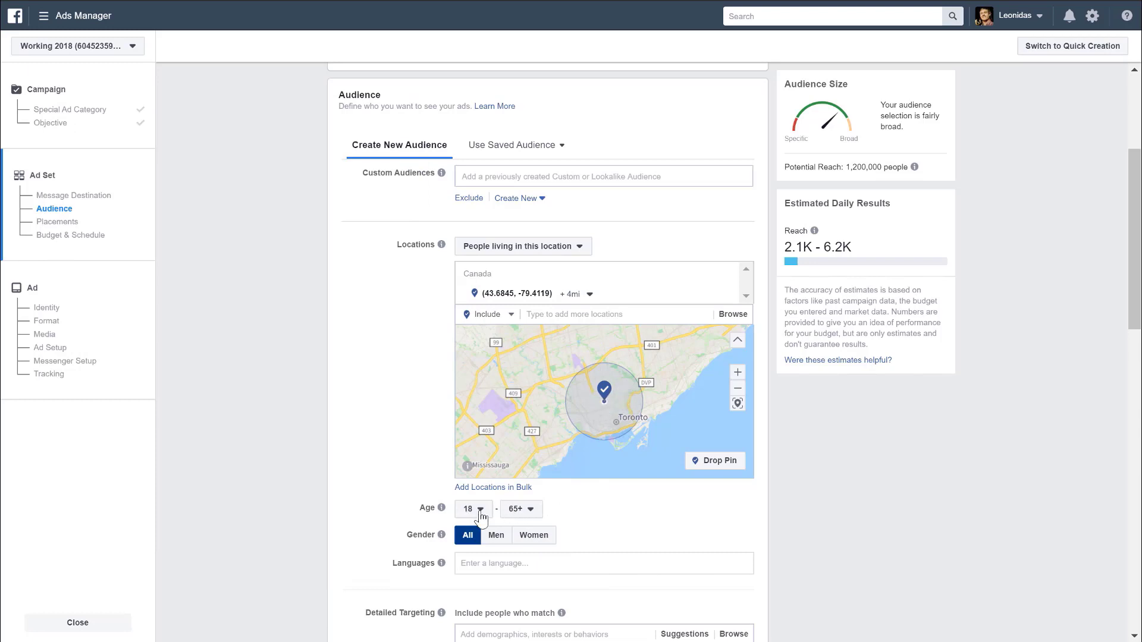
- Set the audience's maximum age to 28, keeping the minimum at 18, and limit the gender to Women
{"action": "scroll", "coordinate": [406, 447], "scroll_direction": "down", "scroll_amount": 3}
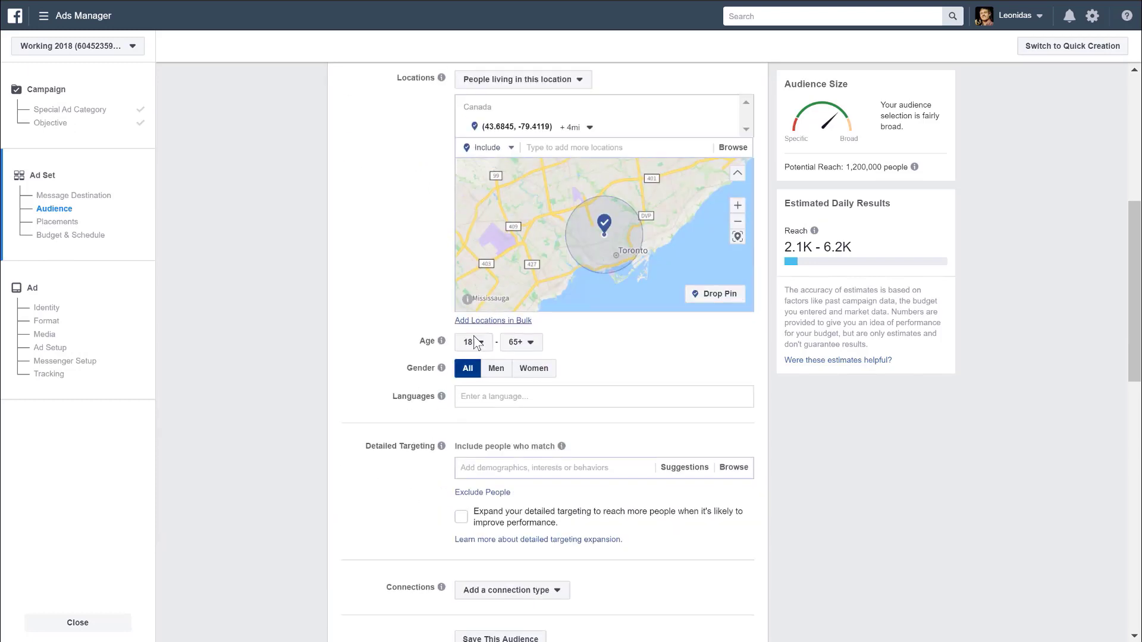
{"action": "left_click", "coordinate": [483, 351]}
{"action": "left_click", "coordinate": [474, 342]}
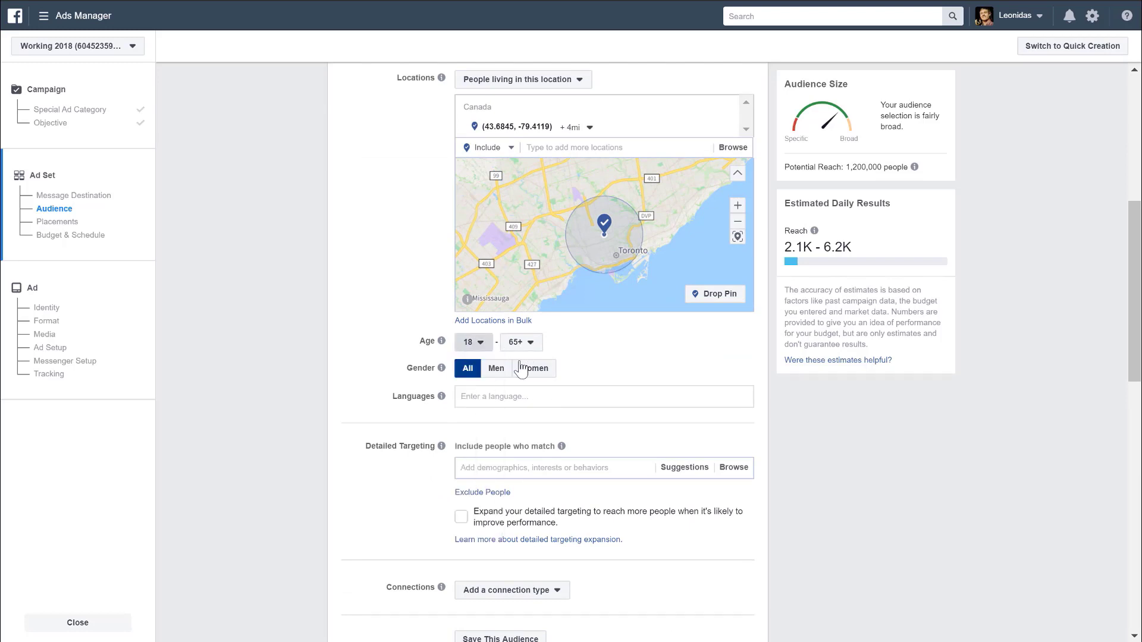
{"action": "left_click", "coordinate": [521, 342]}
{"action": "scroll", "coordinate": [531, 443], "scroll_direction": "up", "scroll_amount": 6}
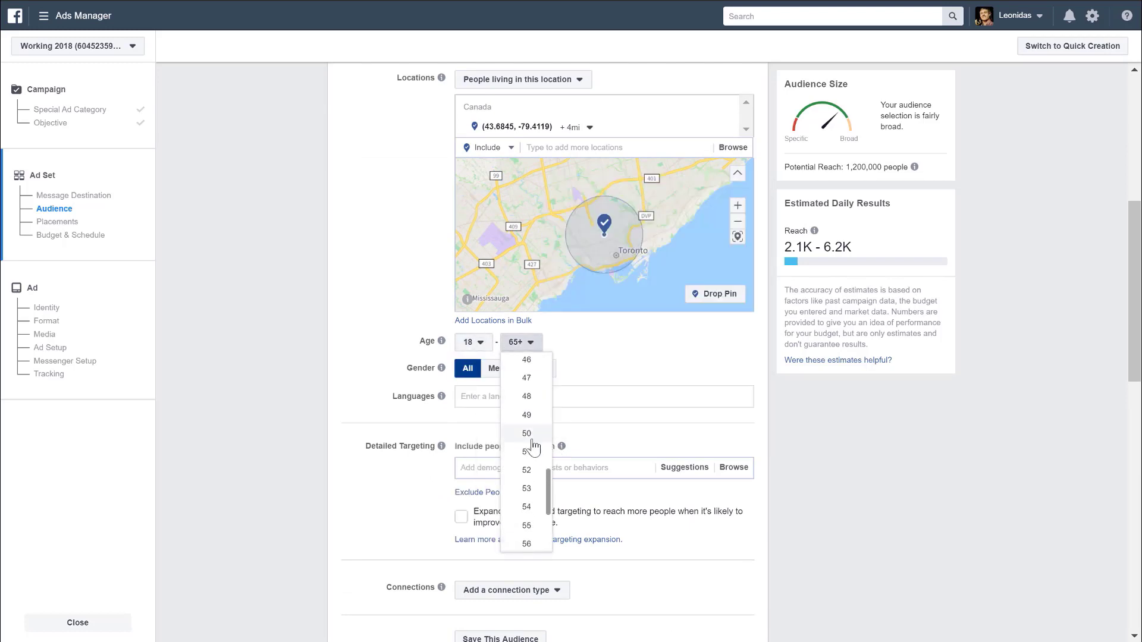
{"action": "scroll", "coordinate": [529, 438], "scroll_direction": "up", "scroll_amount": 4}
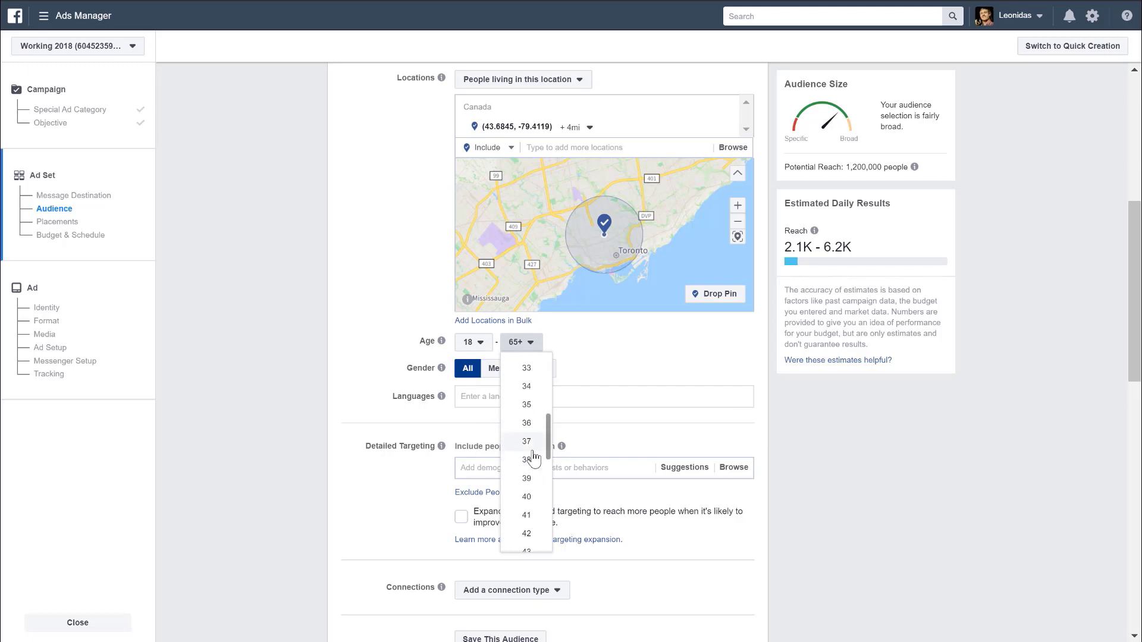
{"action": "scroll", "coordinate": [532, 450], "scroll_direction": "up", "scroll_amount": 2}
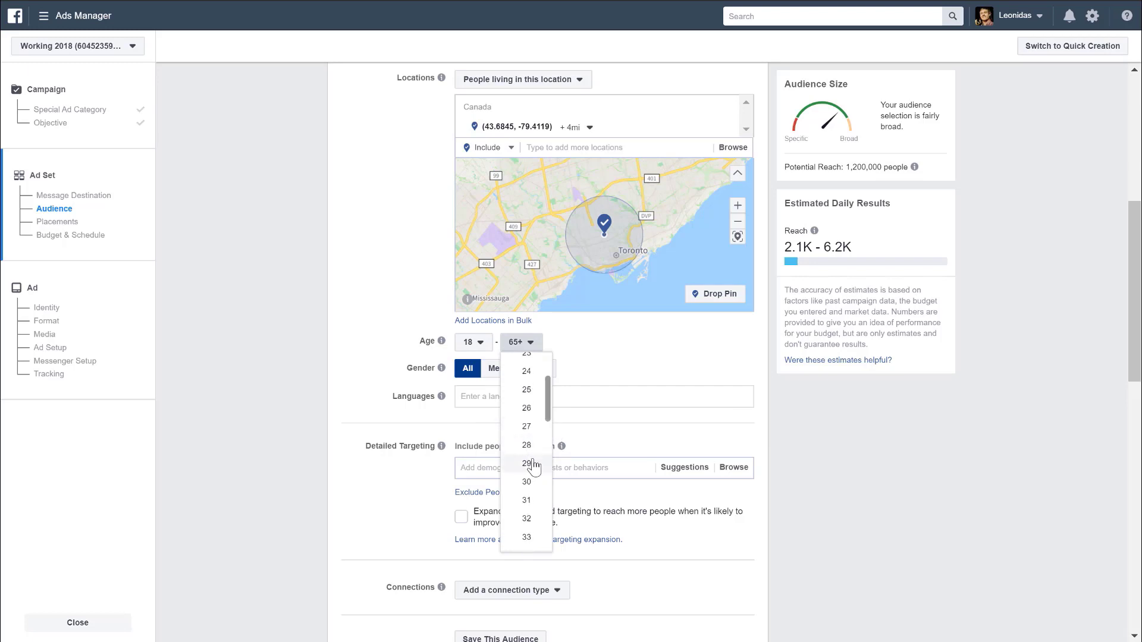
{"action": "left_click", "coordinate": [552, 445]}
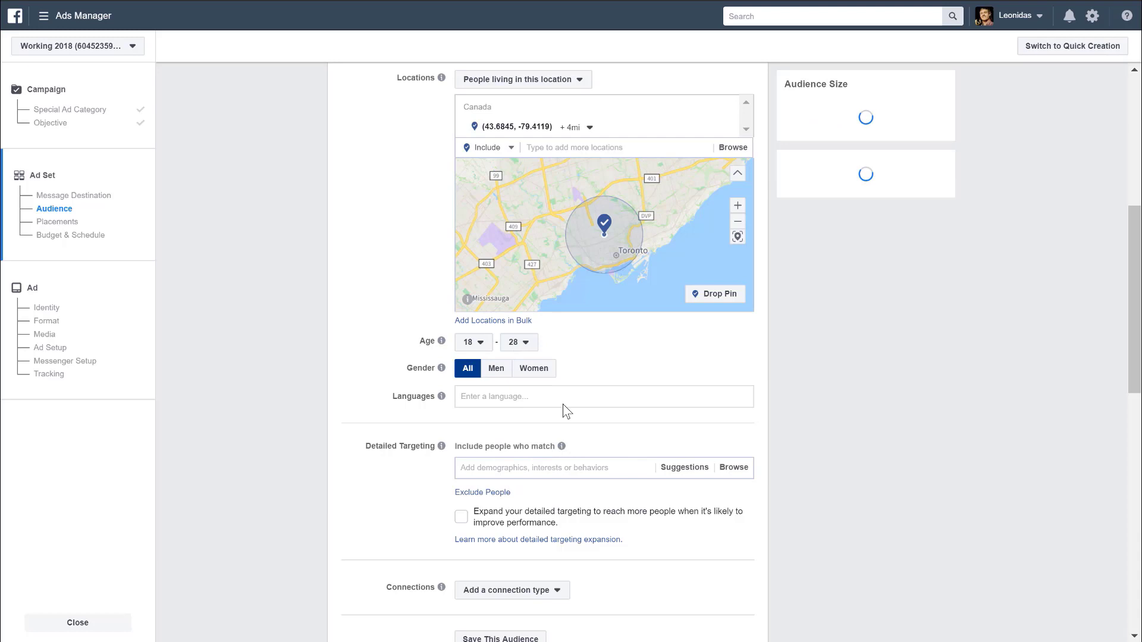
{"action": "left_click", "coordinate": [539, 373]}
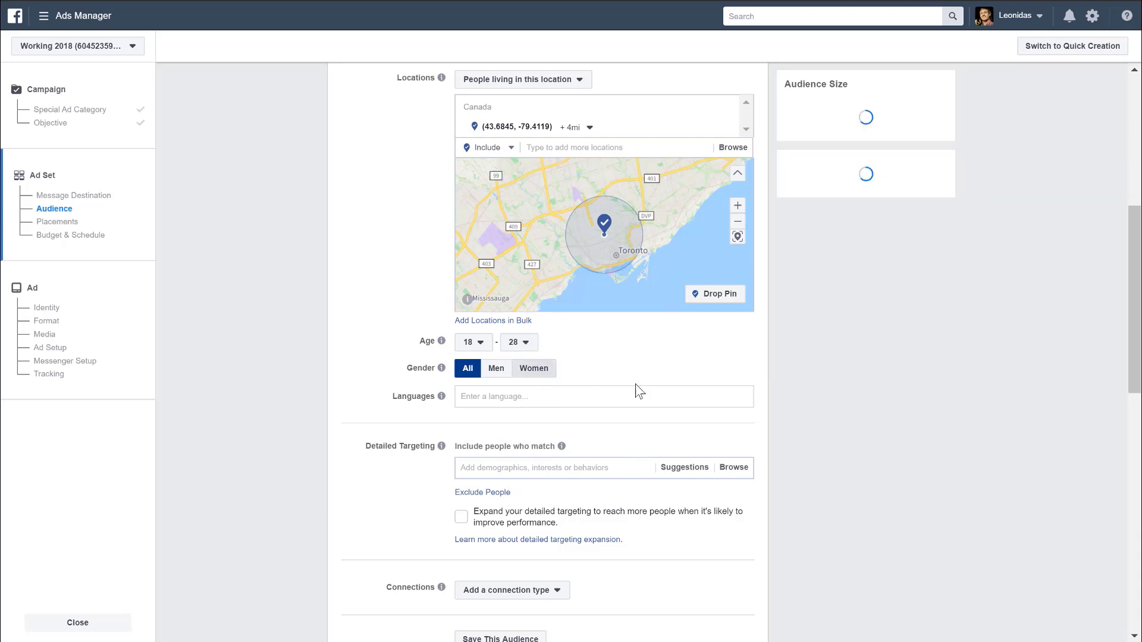
- Add Spanish to the audience languages and check the potential reach
{"action": "left_click", "coordinate": [566, 396]}
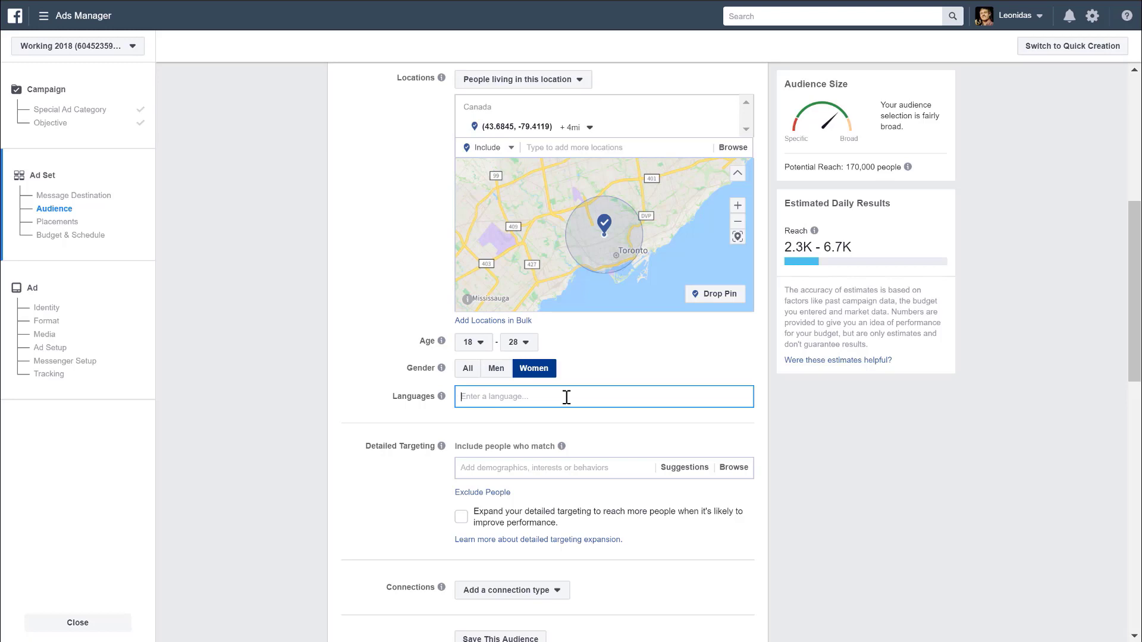
{"action": "type", "text": "spanish"}
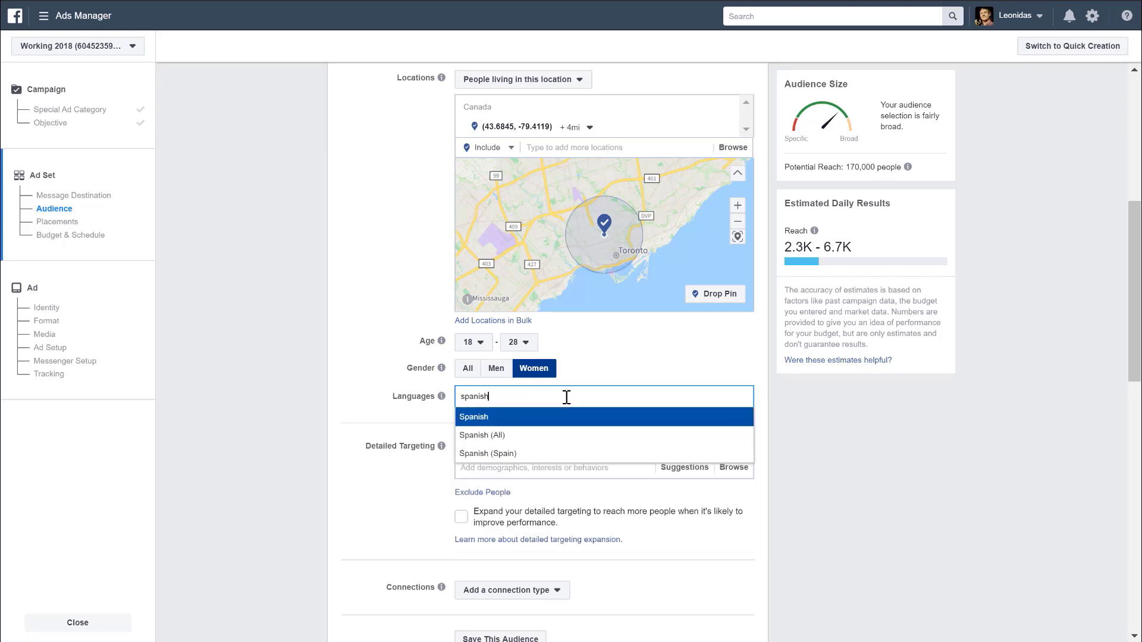
{"action": "key", "text": "Return"}
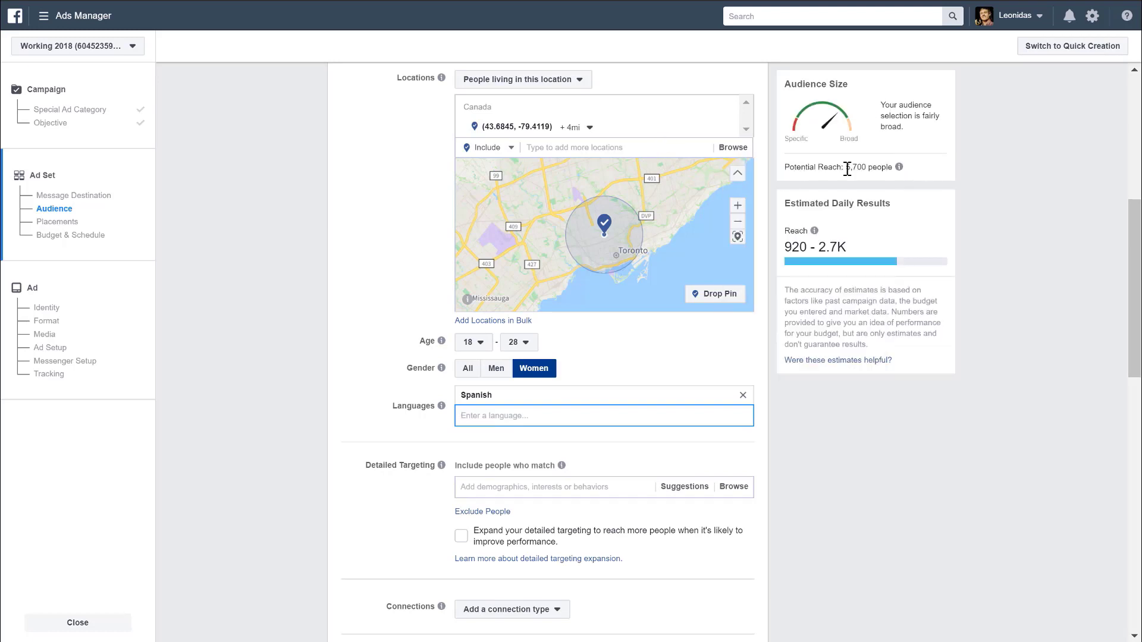
{"action": "left_click_drag", "start_coordinate": [848, 167], "coordinate": [866, 168]}
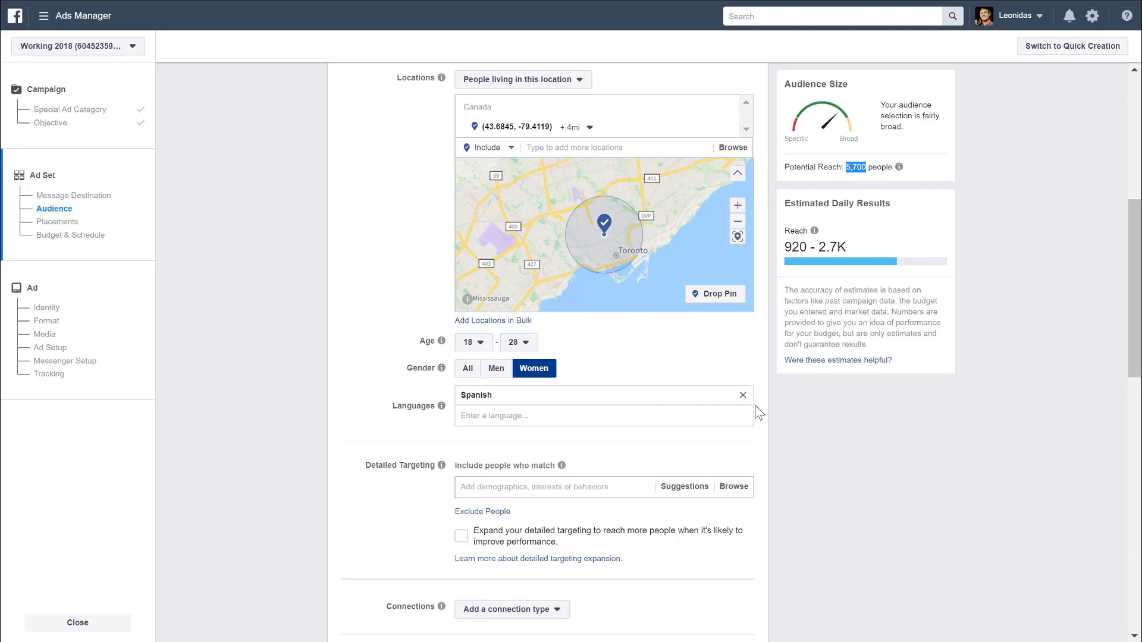
- Add Russian and Portuguese (All) to the audience languages and check the potential reach
{"action": "left_click", "coordinate": [645, 415]}
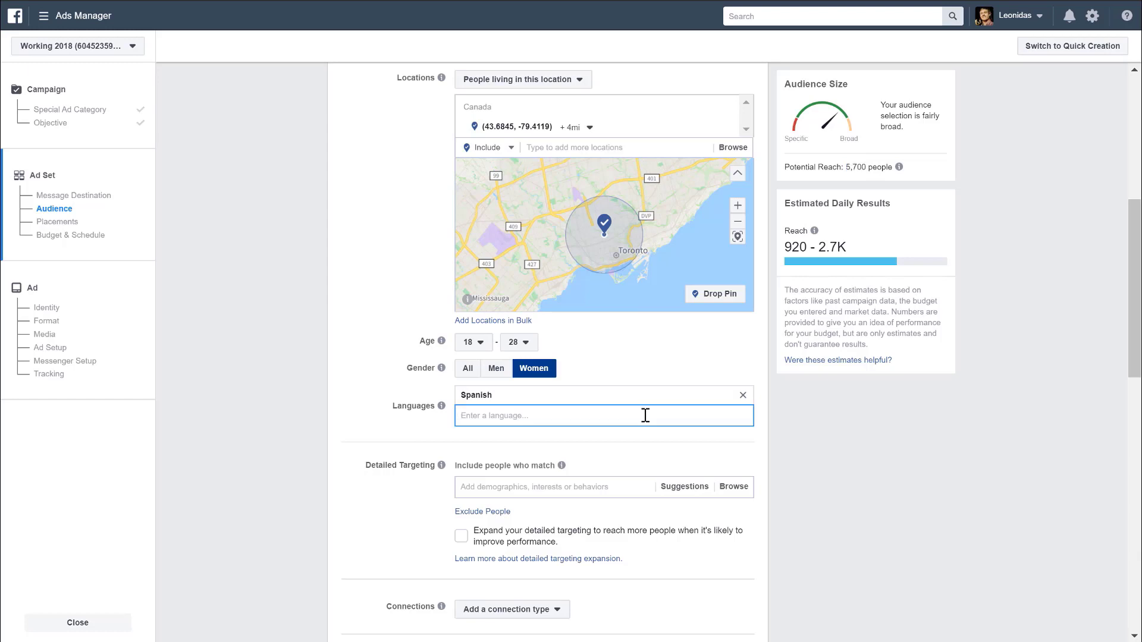
{"action": "type", "text": "russ"}
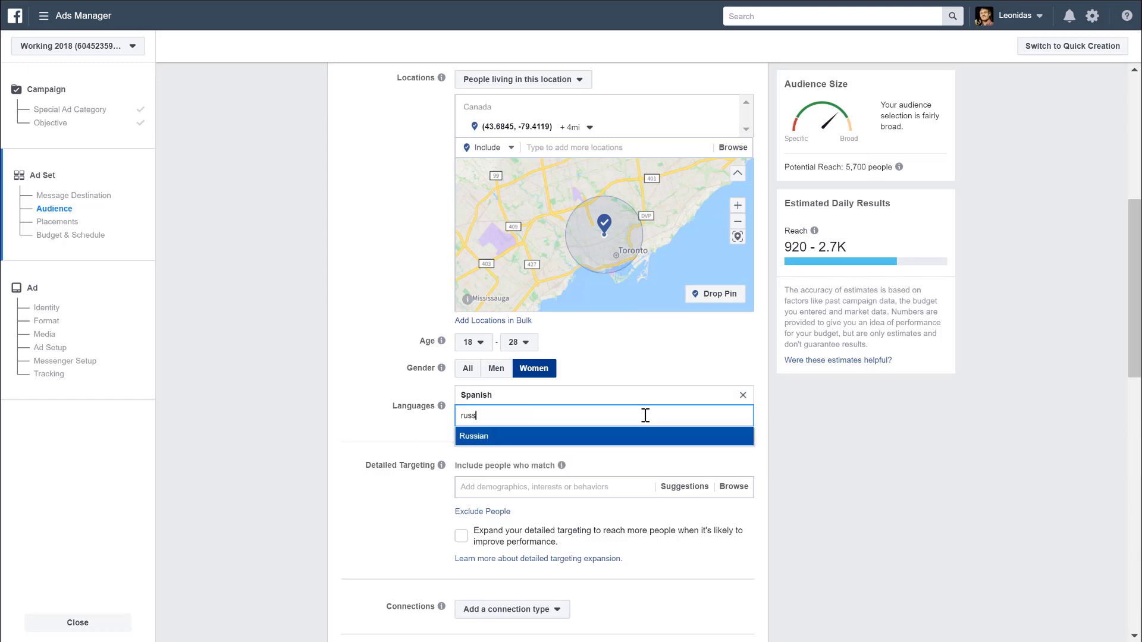
{"action": "type", "text": "ian"}
{"action": "left_click", "coordinate": [537, 438]}
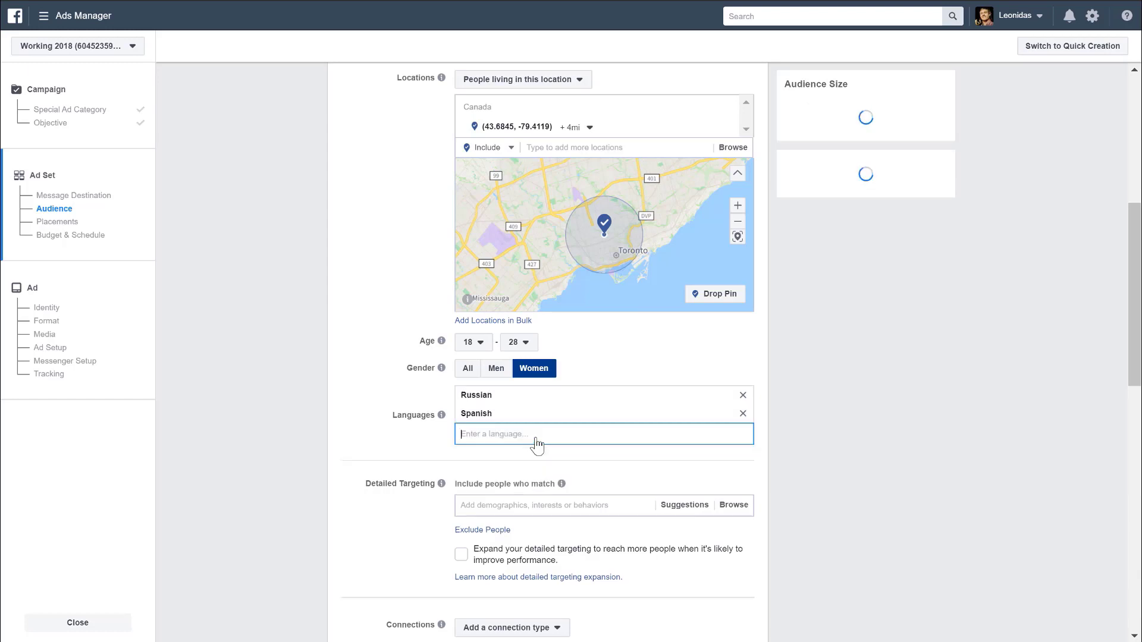
{"action": "type", "text": "portu"}
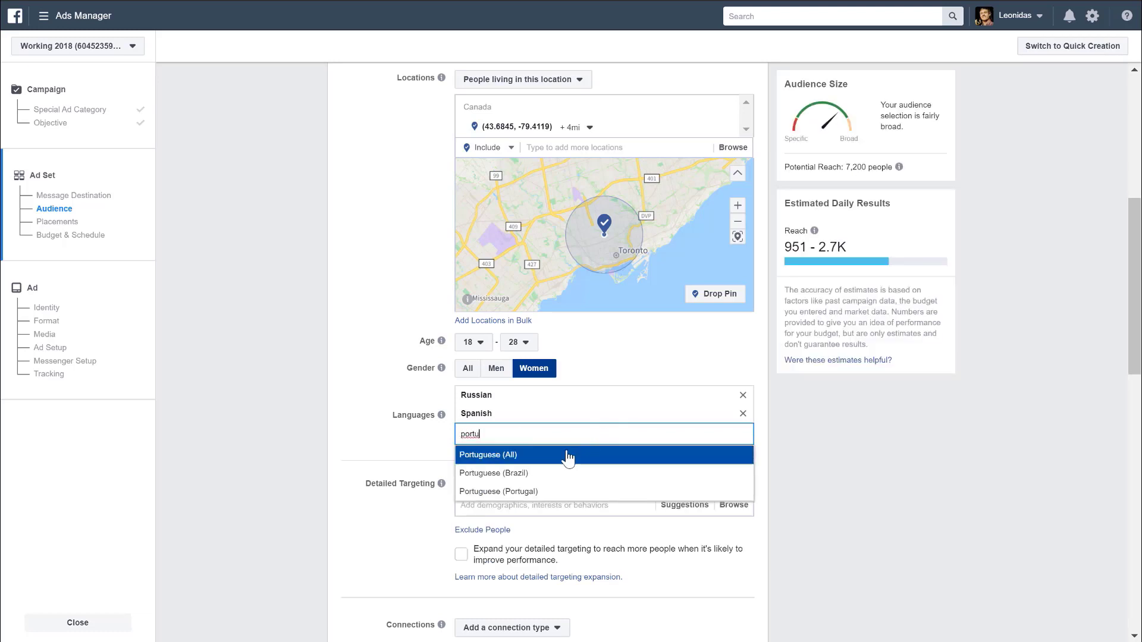
{"action": "left_click", "coordinate": [567, 457]}
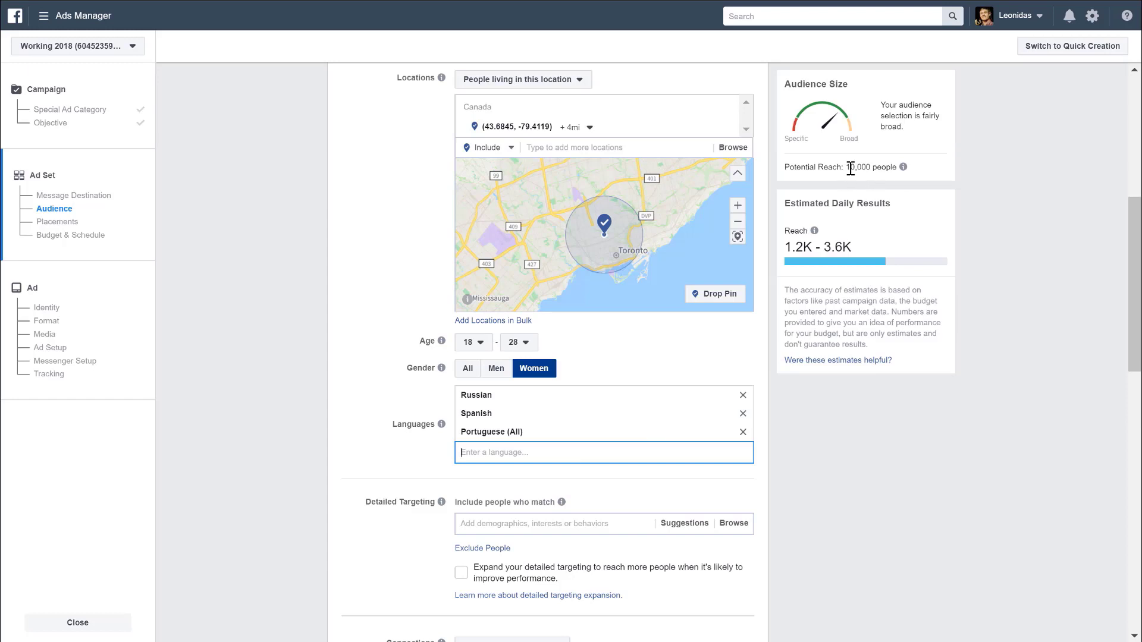
{"action": "left_click_drag", "start_coordinate": [847, 169], "coordinate": [870, 168]}
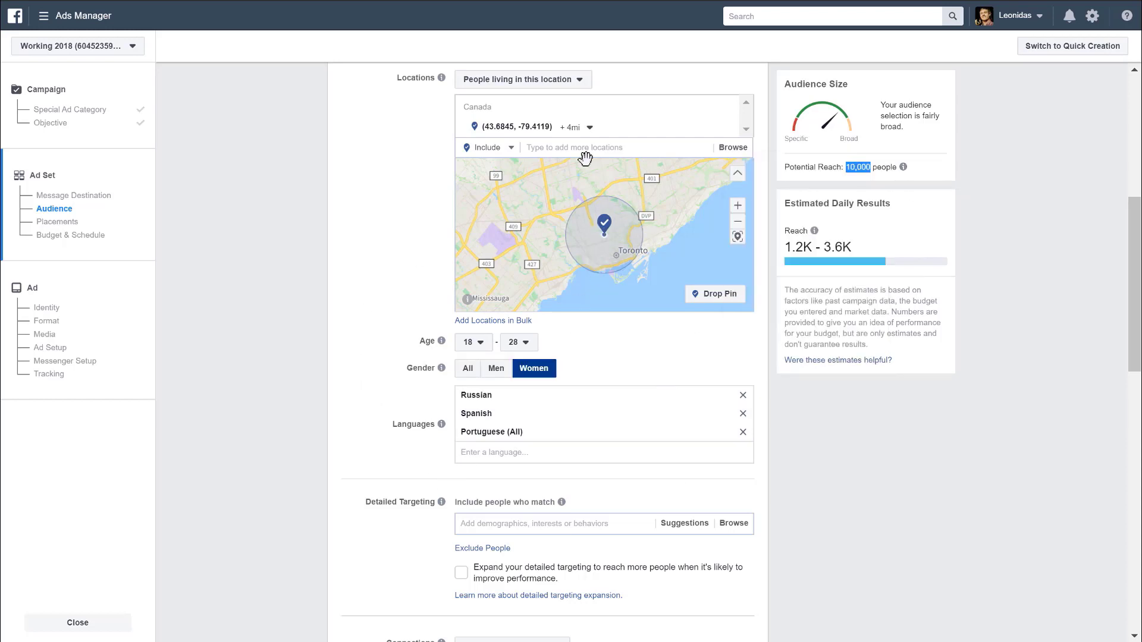
- Set the dropped pin's radius to 5 miles and check the potential reach
{"action": "left_click", "coordinate": [589, 127]}
{"action": "left_click", "coordinate": [624, 169]}
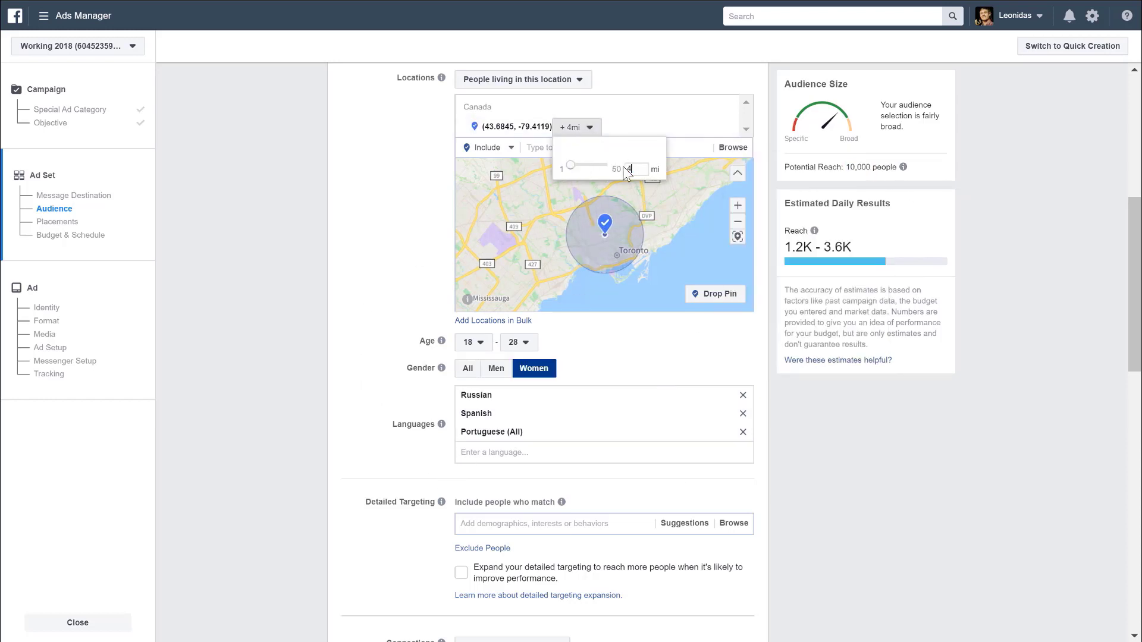
{"action": "type", "text": "5"}
{"action": "key", "text": "Return"}
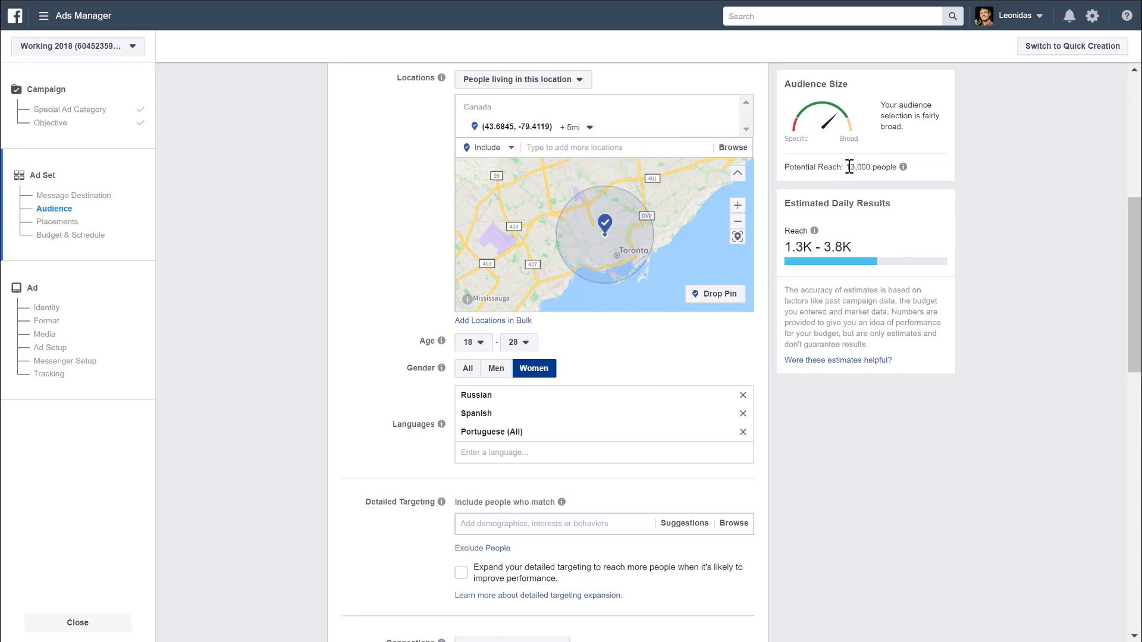
{"action": "left_click_drag", "start_coordinate": [849, 167], "coordinate": [875, 167]}
- Add the Dating interest under Family and relationships to the detailed targeting
{"action": "scroll", "coordinate": [465, 181], "scroll_direction": "down", "scroll_amount": 5}
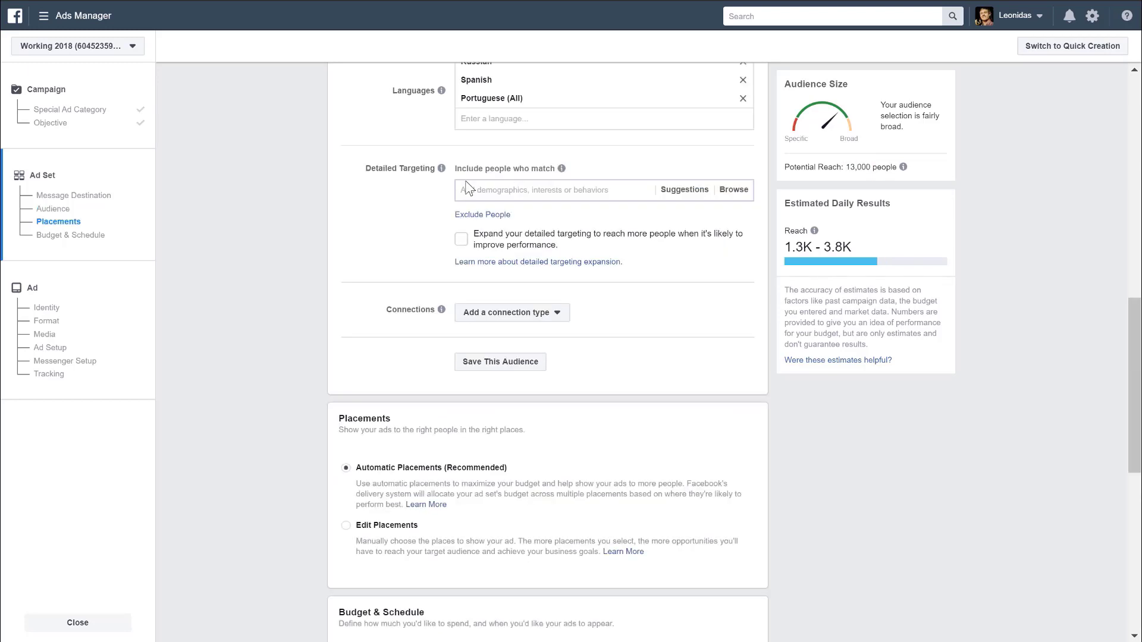
{"action": "left_click", "coordinate": [527, 190]}
{"action": "type", "text": "dating"}
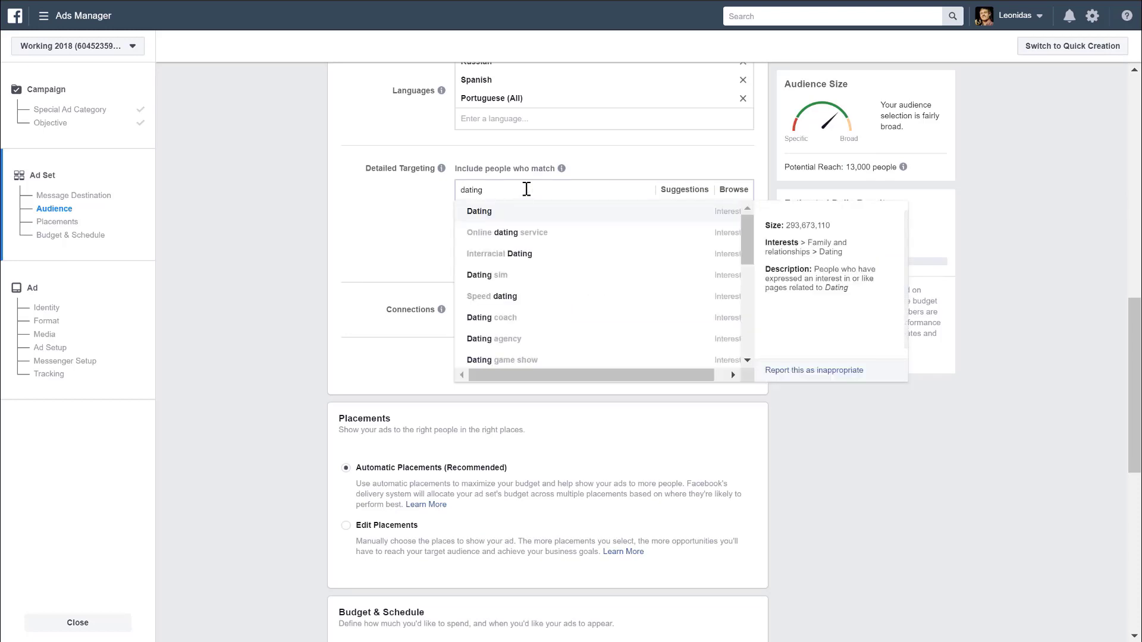
{"action": "left_click", "coordinate": [527, 219]}
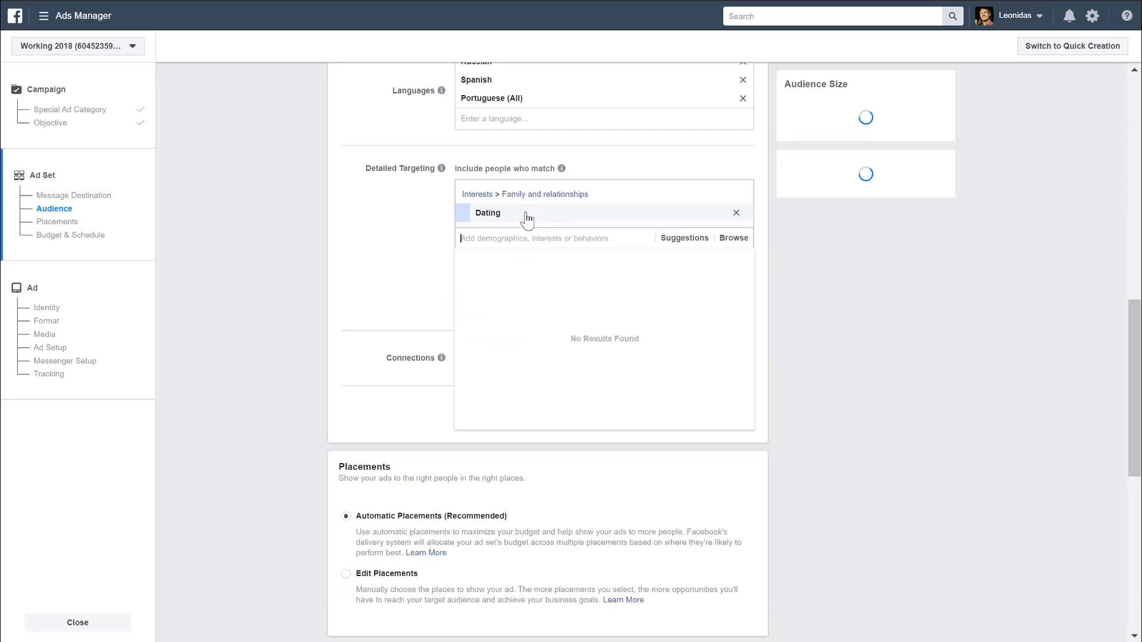
- Narrow the detailed targeting to people who must also match the relationship statuses Single and Unspecified
{"action": "left_click", "coordinate": [538, 260]}
{"action": "left_click", "coordinate": [526, 282]}
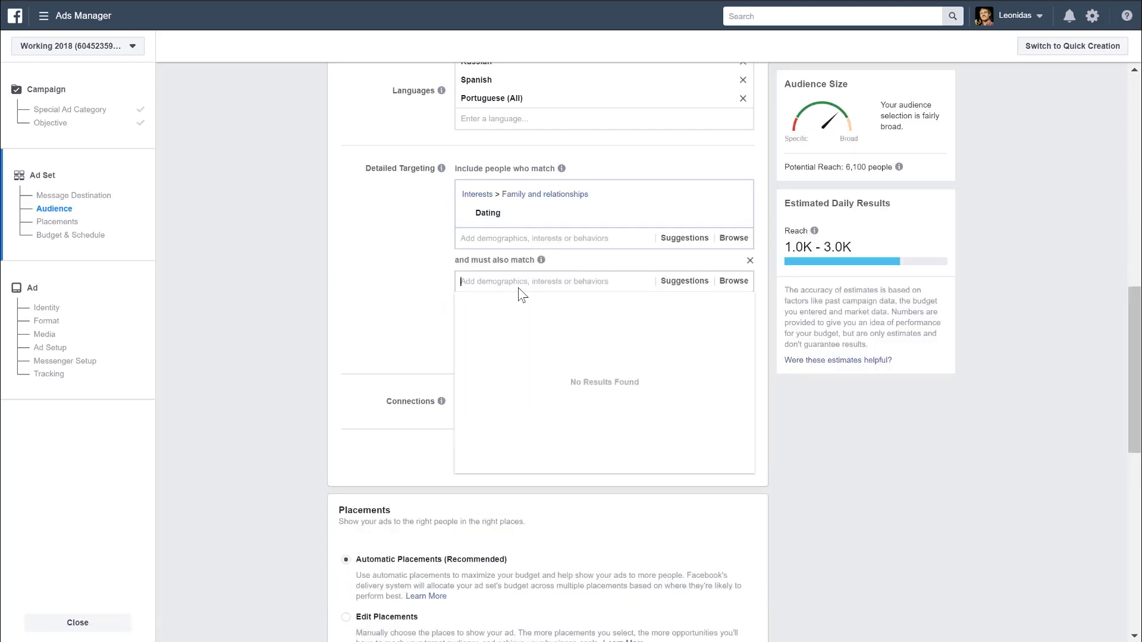
{"action": "type", "text": "single"}
{"action": "left_click", "coordinate": [521, 309]}
{"action": "left_click", "coordinate": [512, 357]}
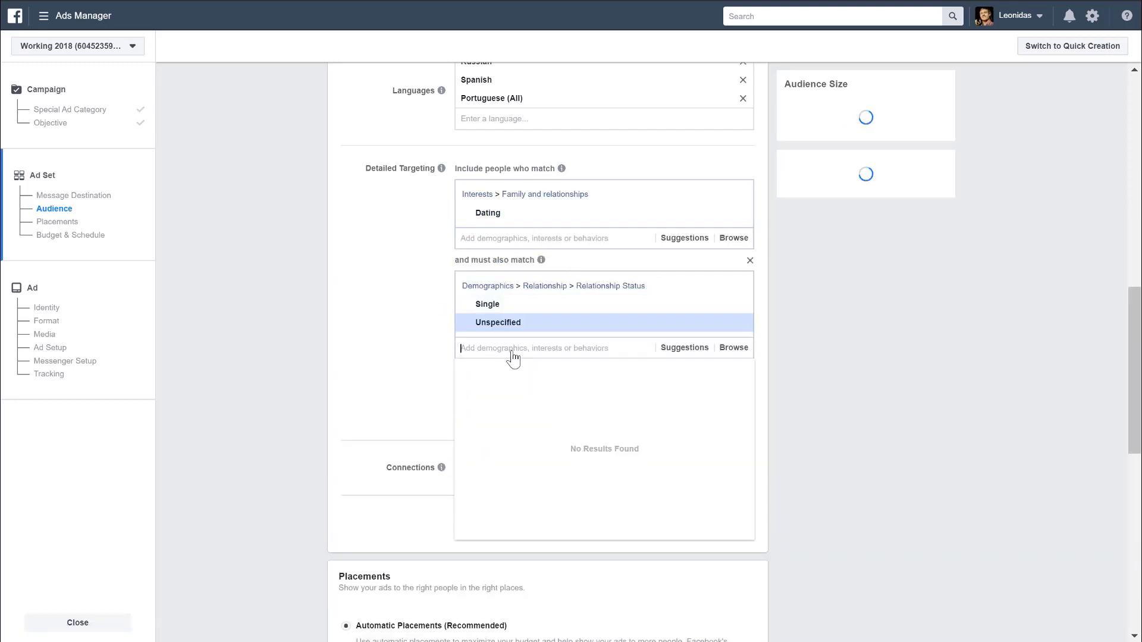
{"action": "left_click", "coordinate": [383, 310]}
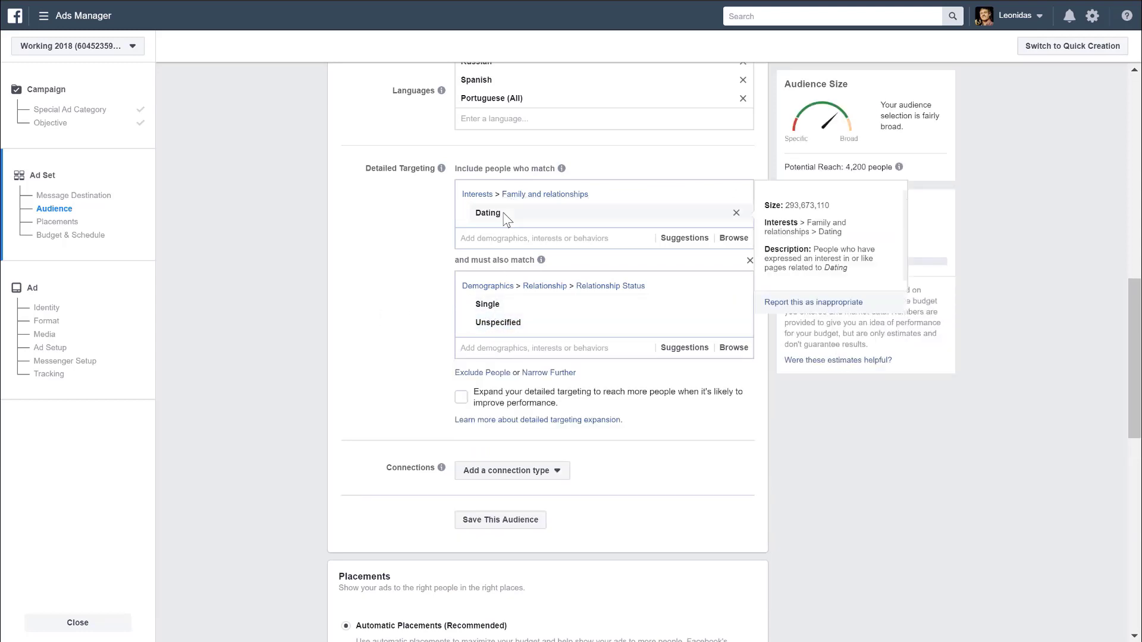
- Review the Dating interest and the Single and Unspecified relationship statuses against the audience's potential reach
{"action": "scroll", "coordinate": [525, 397], "scroll_direction": "up", "scroll_amount": 3}
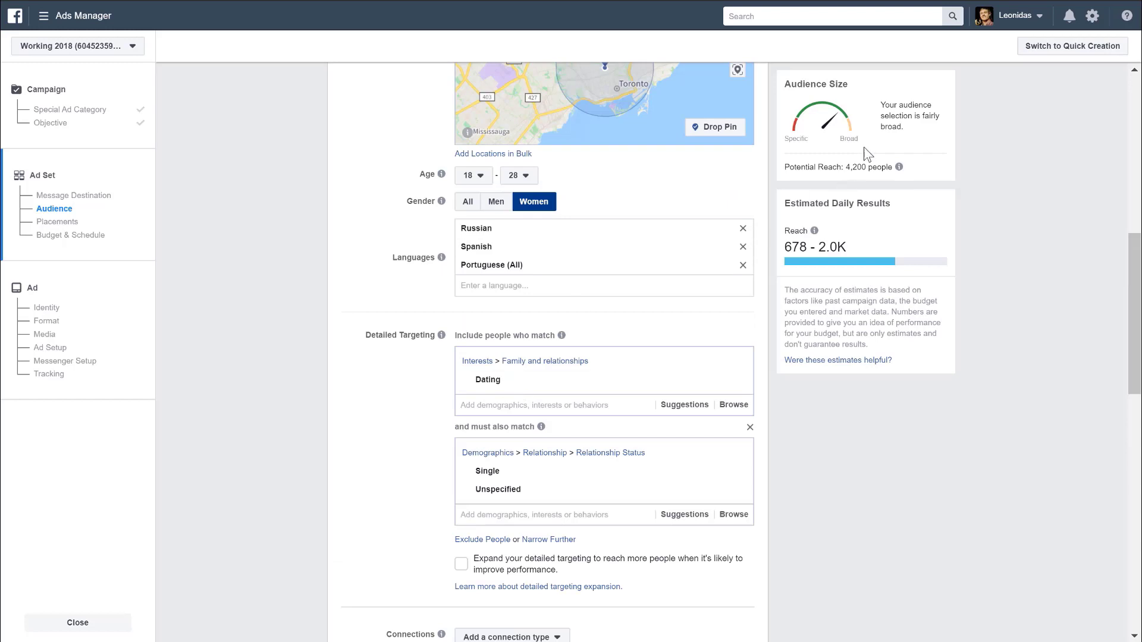
{"action": "mouse_move", "coordinate": [494, 386]}
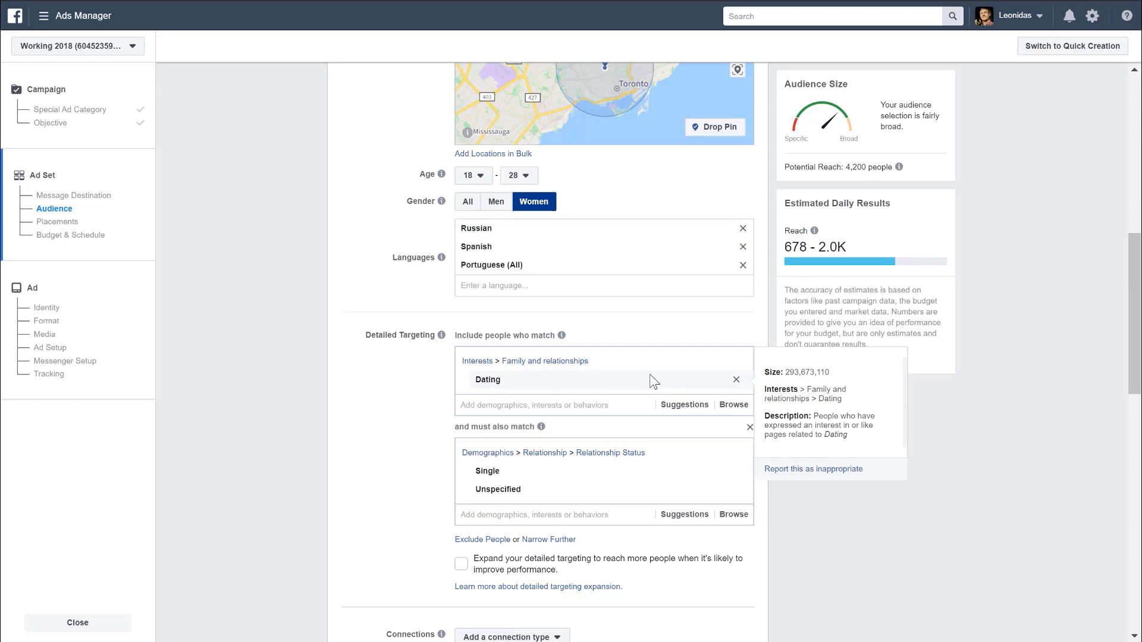
{"action": "mouse_move", "coordinate": [498, 479]}
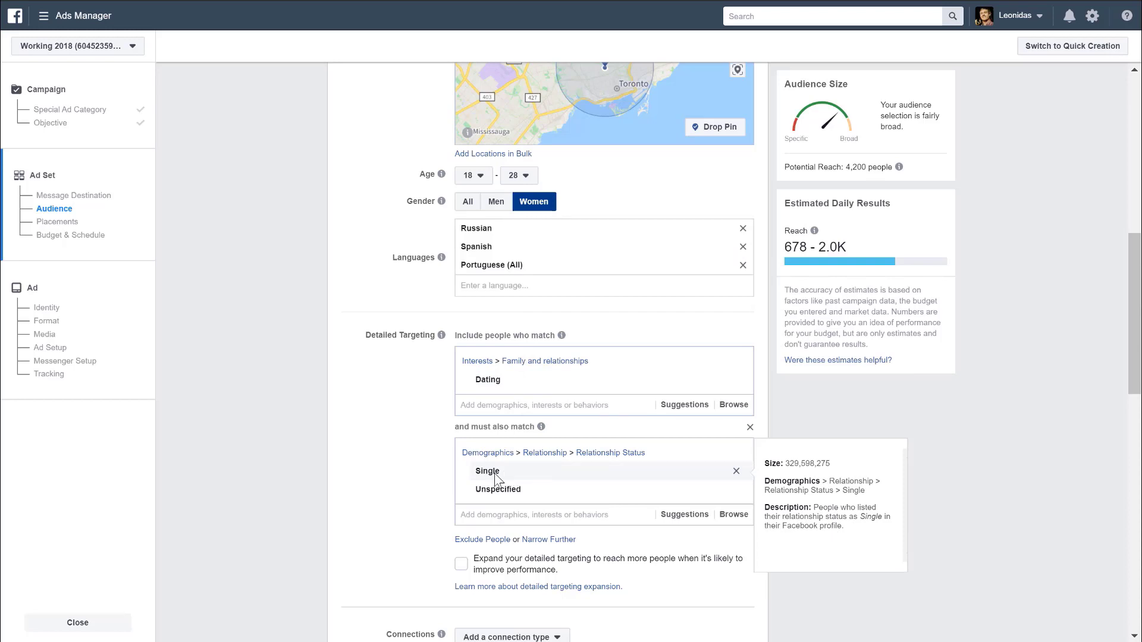
{"action": "mouse_move", "coordinate": [485, 496]}
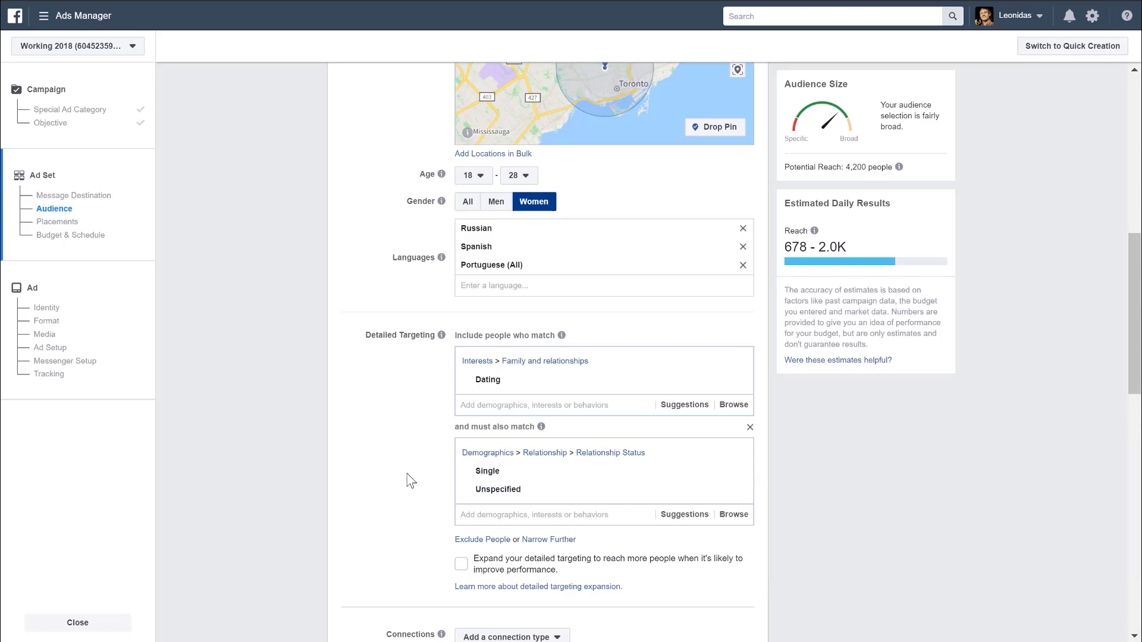
{"action": "double_click", "coordinate": [847, 164]}
{"action": "left_click", "coordinate": [821, 482]}
{"action": "mouse_move", "coordinate": [583, 489]}
{"action": "left_click_drag", "start_coordinate": [845, 167], "coordinate": [866, 166]}
{"action": "left_click", "coordinate": [819, 433]}
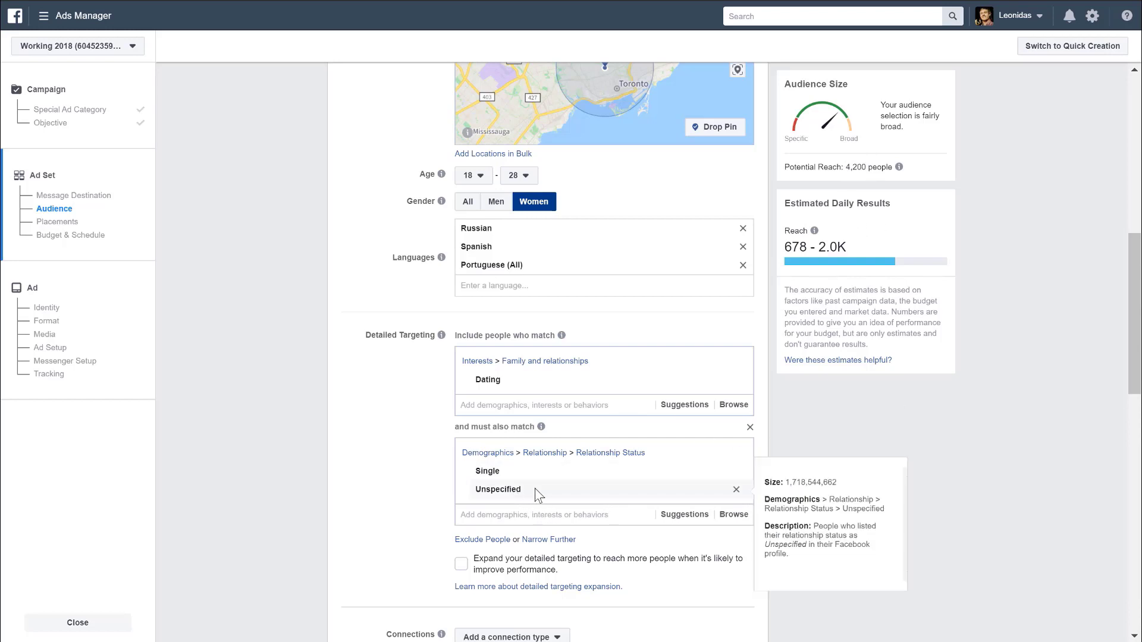
- Add English (All) to the audience languages and remove Russian, Spanish and Portuguese (All)
{"action": "left_click", "coordinate": [533, 285]}
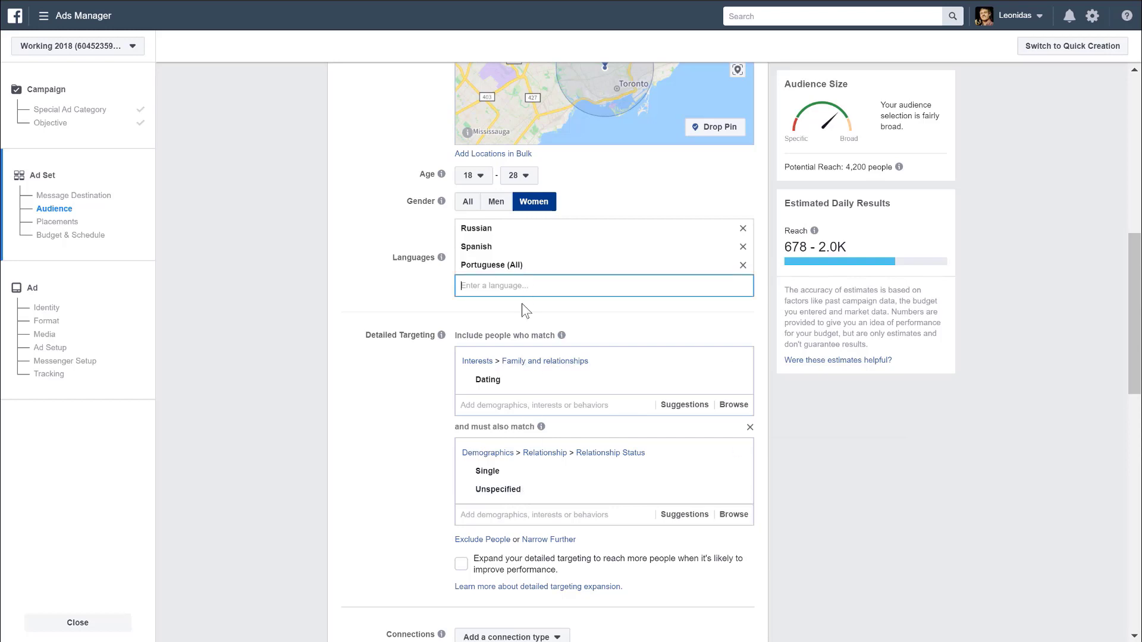
{"action": "type", "text": "english"}
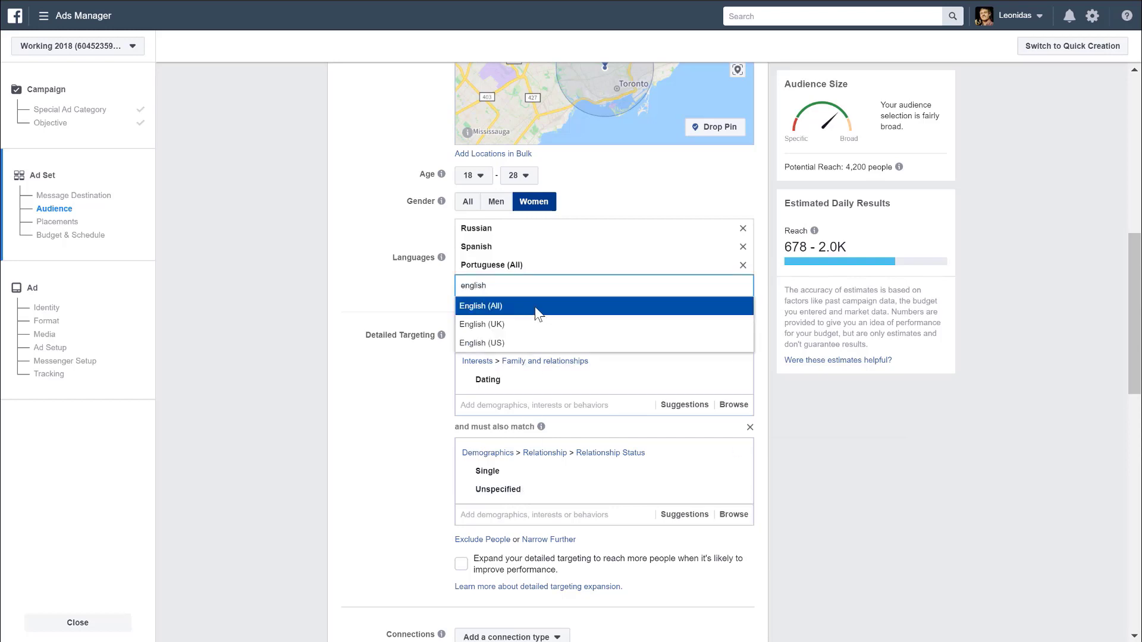
{"action": "left_click", "coordinate": [537, 312]}
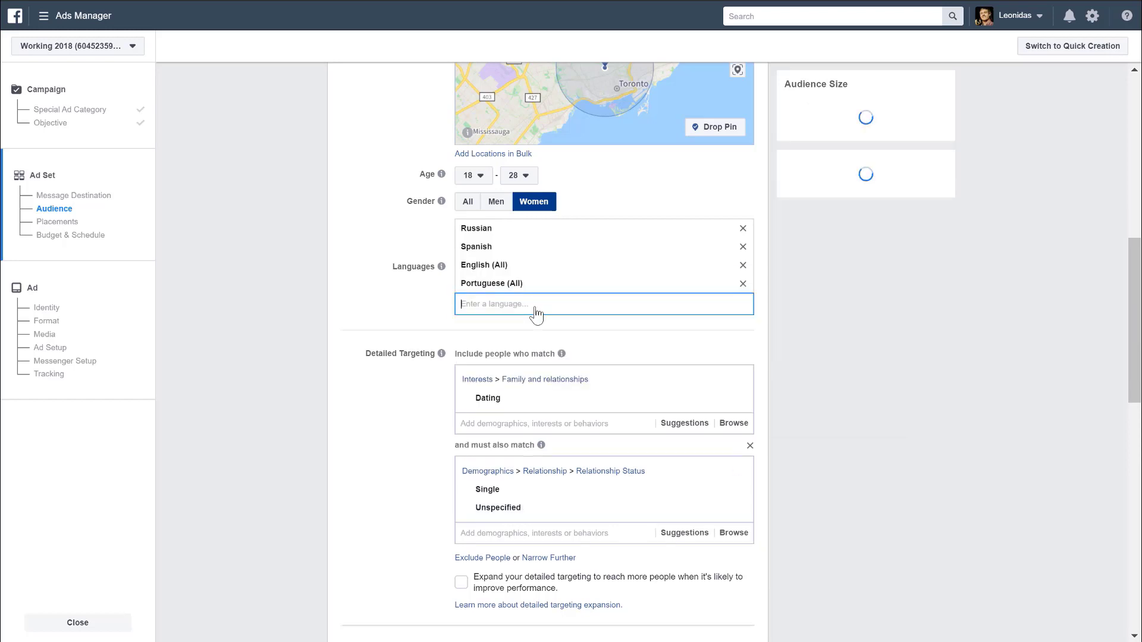
{"action": "left_click", "coordinate": [743, 248]}
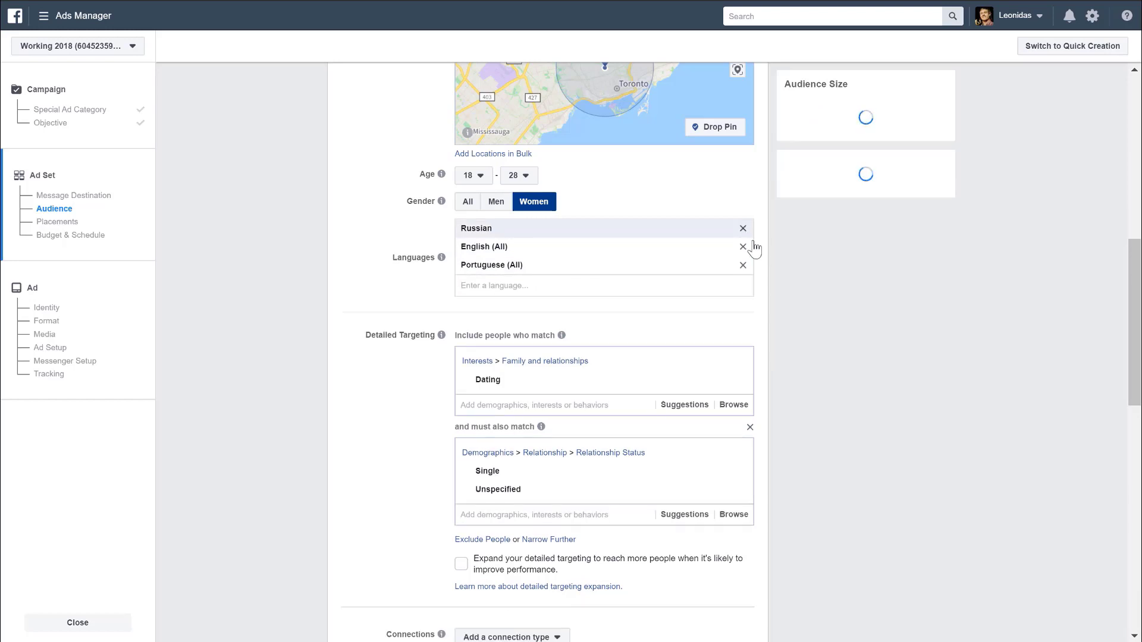
{"action": "left_click", "coordinate": [743, 248]}
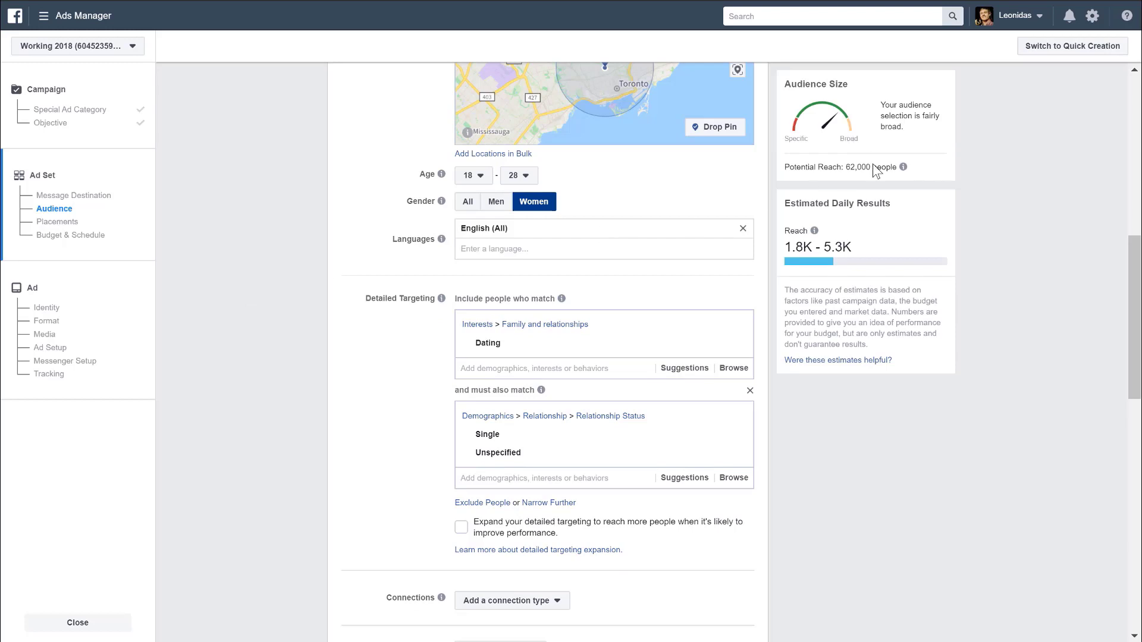
- Check the potential reach and remove Unspecified from the relationship statuses that people must also match
{"action": "left_click_drag", "start_coordinate": [854, 165], "coordinate": [869, 163]}
{"action": "mouse_move", "coordinate": [561, 458]}
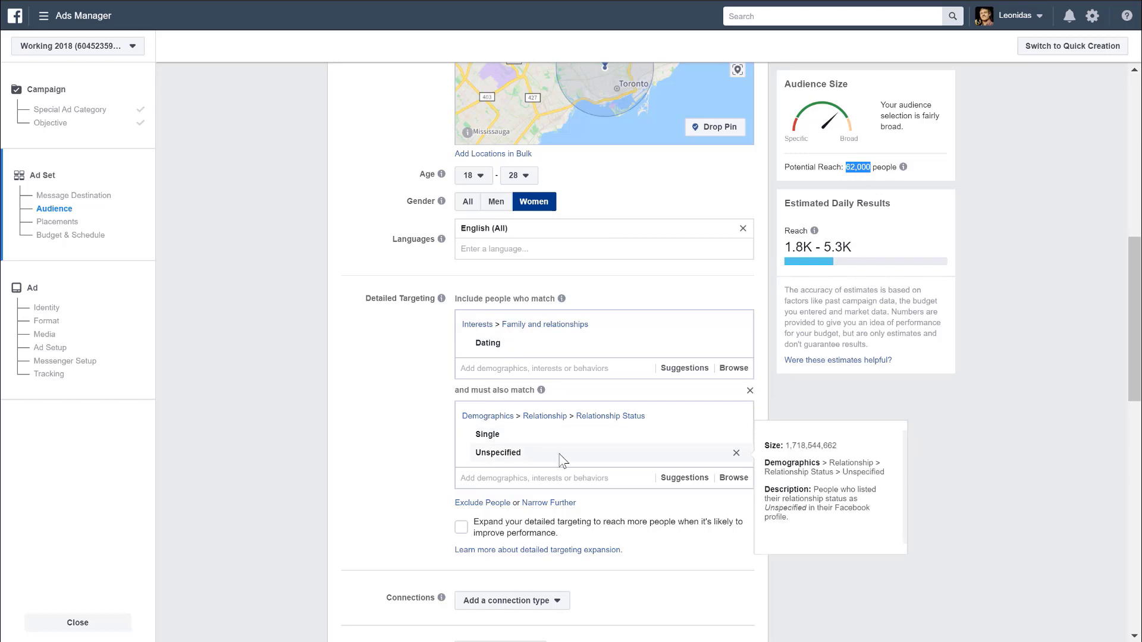
{"action": "left_click", "coordinate": [736, 454]}
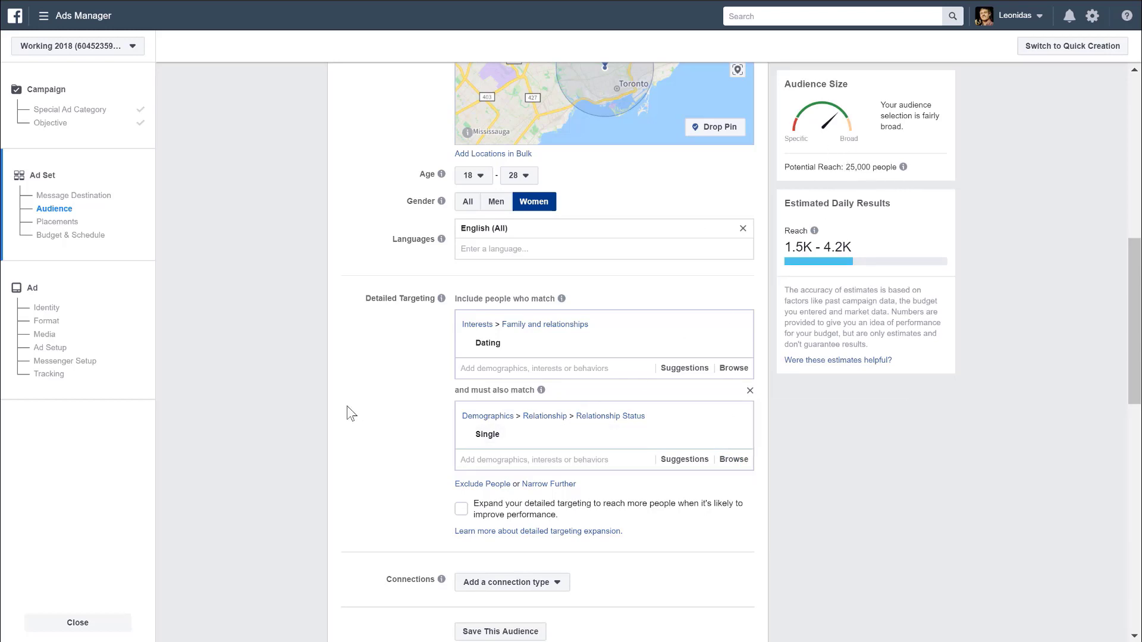
- Switch the ad set from automatic to manually edited placements and review the available platforms and placements
{"action": "scroll", "coordinate": [348, 406], "scroll_direction": "down", "scroll_amount": 1}
{"action": "scroll", "coordinate": [329, 337], "scroll_direction": "down", "scroll_amount": 6}
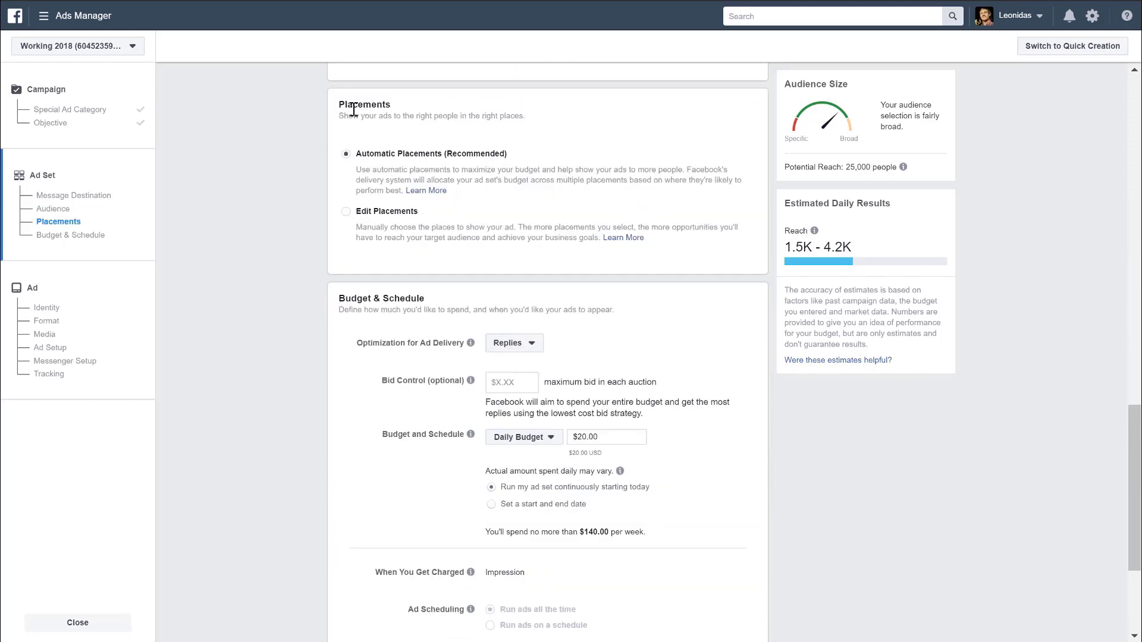
{"action": "left_click_drag", "start_coordinate": [338, 104], "coordinate": [380, 104]}
{"action": "left_click", "coordinate": [347, 212]}
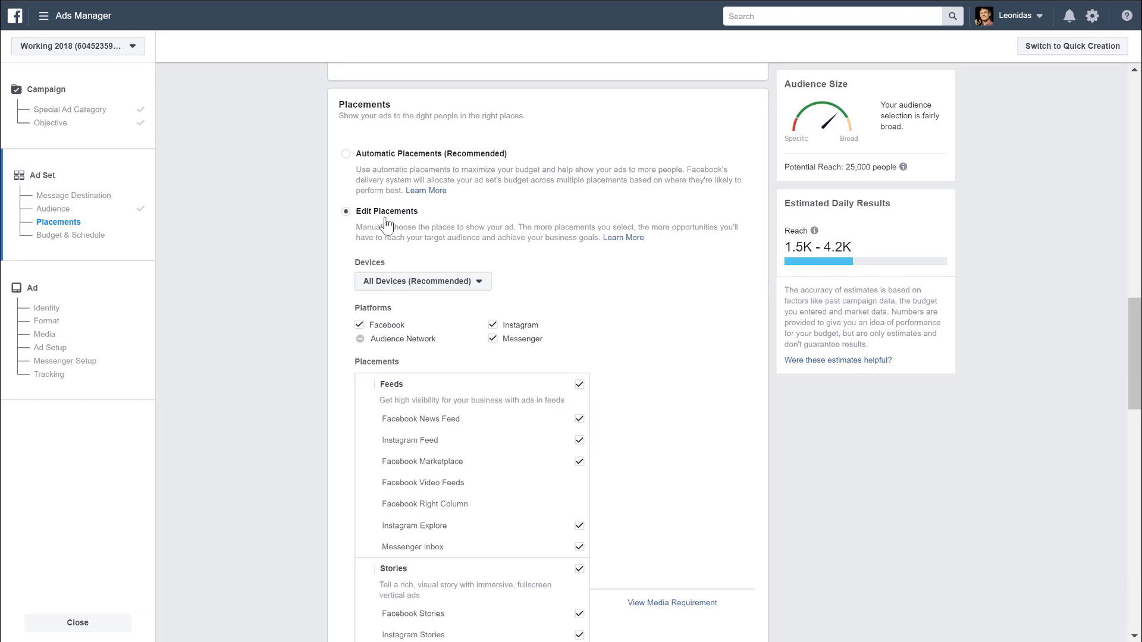
{"action": "scroll", "coordinate": [297, 283], "scroll_direction": "down", "scroll_amount": 3}
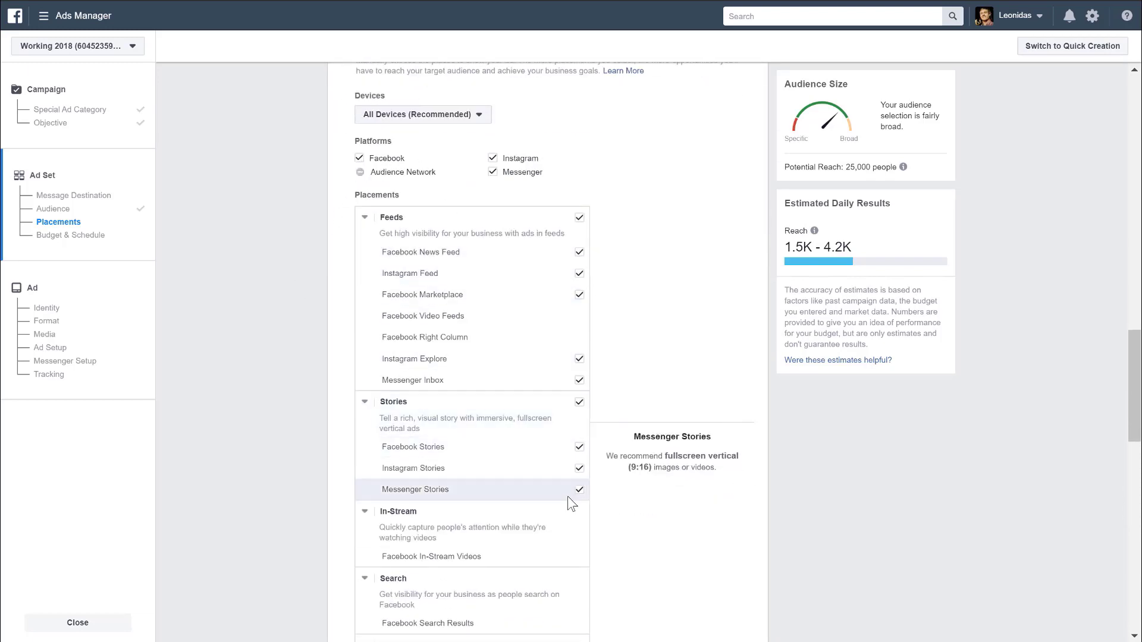
{"action": "scroll", "coordinate": [523, 524], "scroll_direction": "down", "scroll_amount": 3}
{"action": "scroll", "coordinate": [527, 496], "scroll_direction": "up", "scroll_amount": 3}
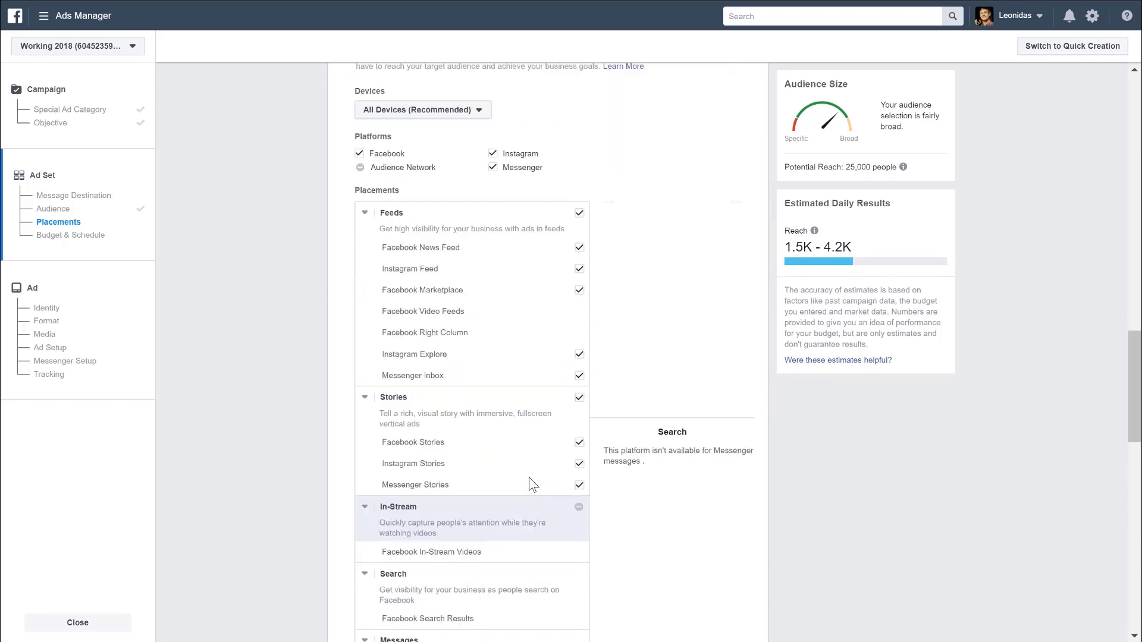
{"action": "scroll", "coordinate": [531, 484], "scroll_direction": "up", "scroll_amount": 2}
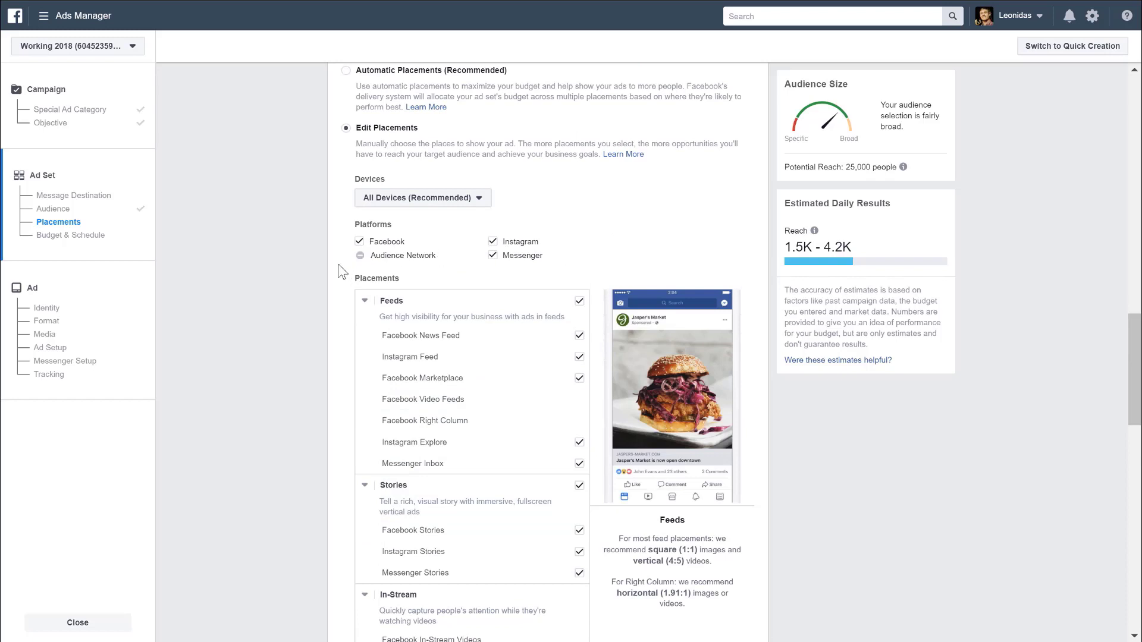
- Deselect the Facebook and Messenger platforms so only Instagram is used, and check the potential reach
{"action": "left_click", "coordinate": [359, 243]}
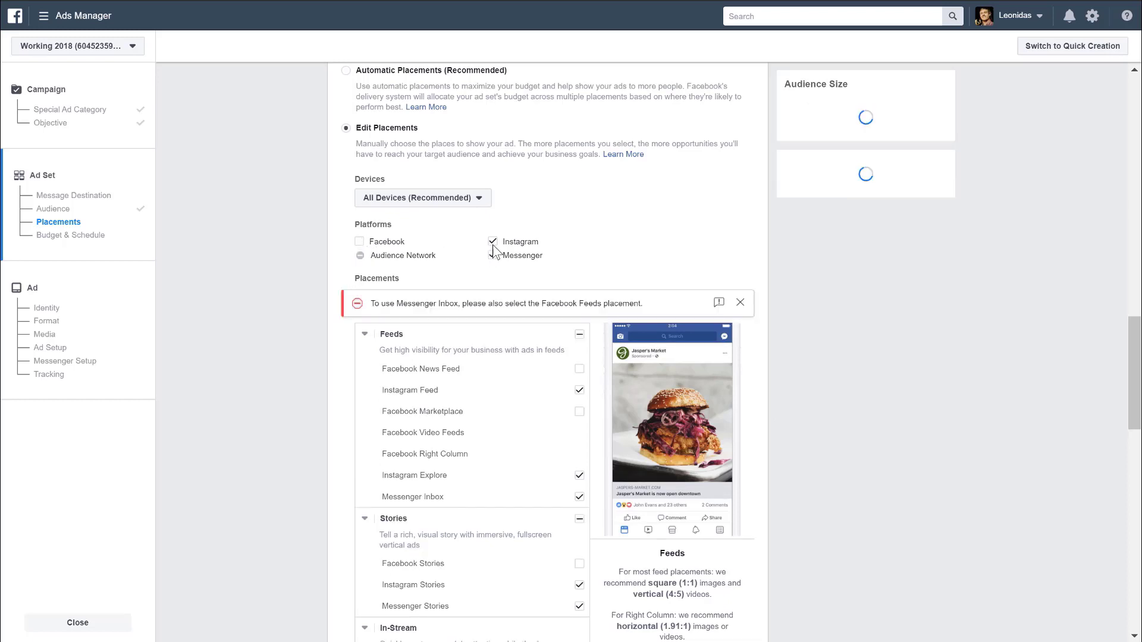
{"action": "left_click", "coordinate": [493, 257]}
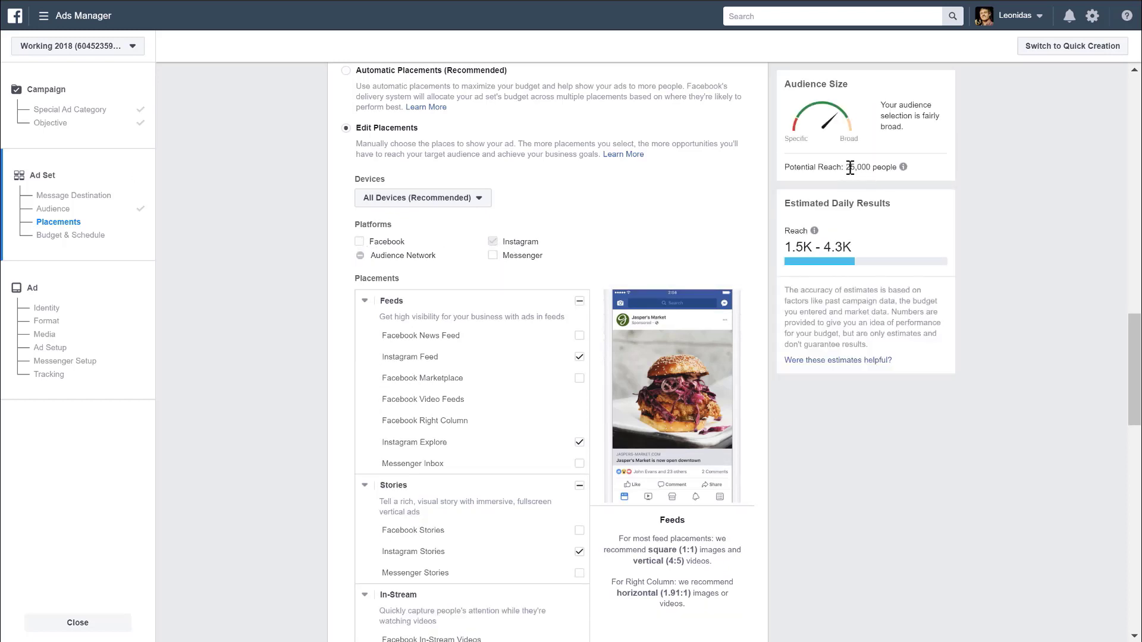
{"action": "left_click_drag", "start_coordinate": [847, 168], "coordinate": [862, 168]}
{"action": "scroll", "coordinate": [518, 135], "scroll_direction": "up", "scroll_amount": 5}
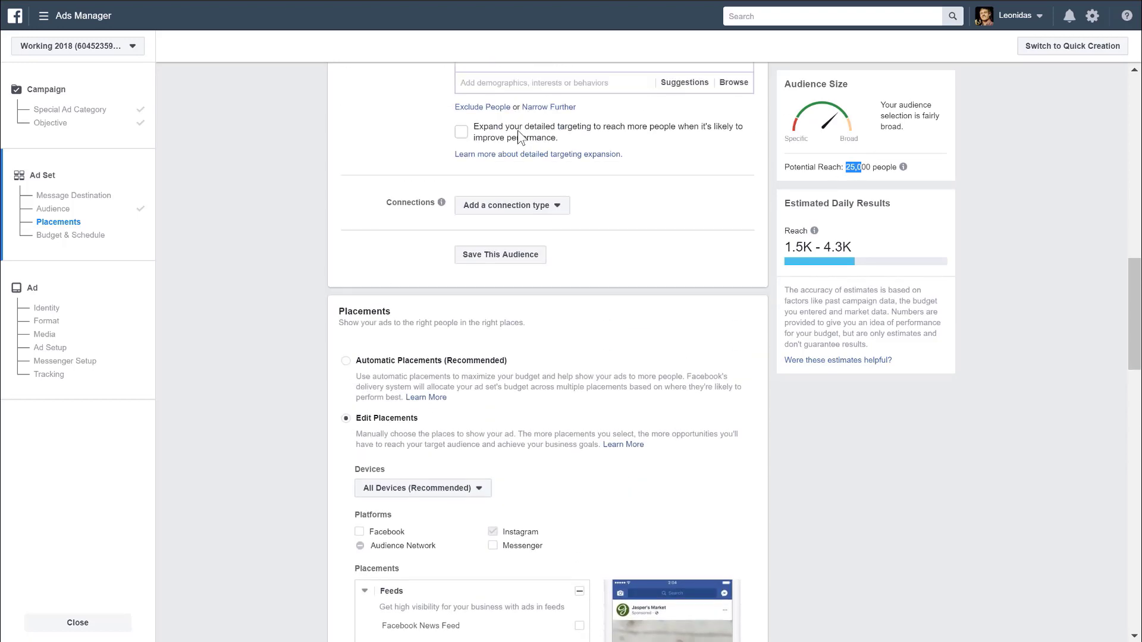
{"action": "scroll", "coordinate": [519, 137], "scroll_direction": "up", "scroll_amount": 2}
{"action": "scroll", "coordinate": [601, 208], "scroll_direction": "down", "scroll_amount": 4}
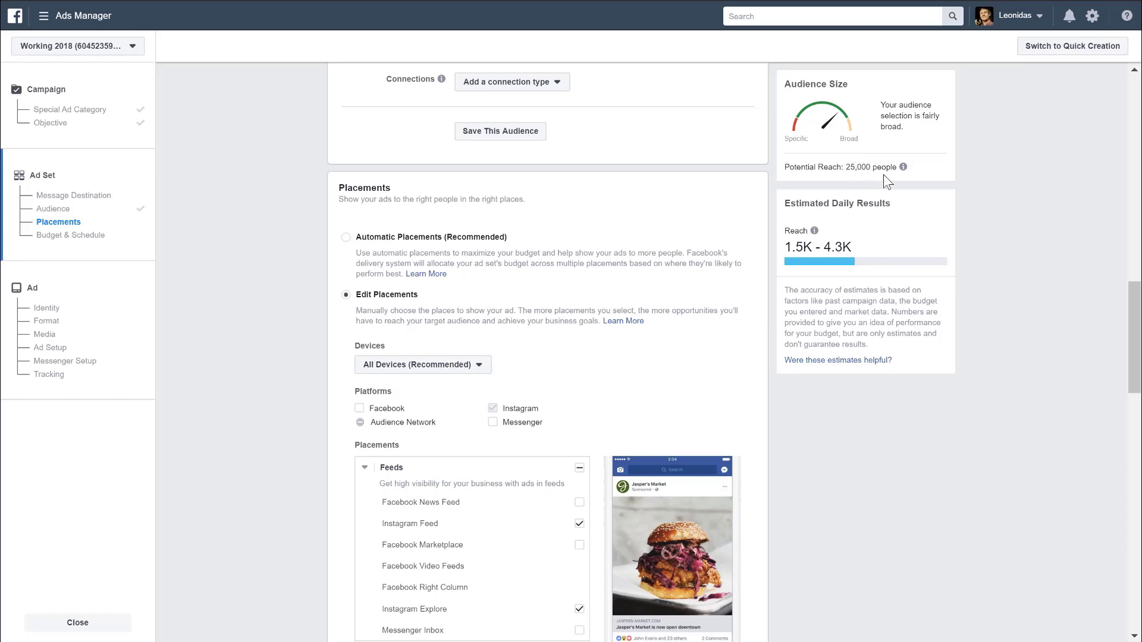
- Select Facebook and deselect Instagram so the ads run on Facebook only
{"action": "left_click", "coordinate": [359, 408]}
{"action": "left_click", "coordinate": [493, 410]}
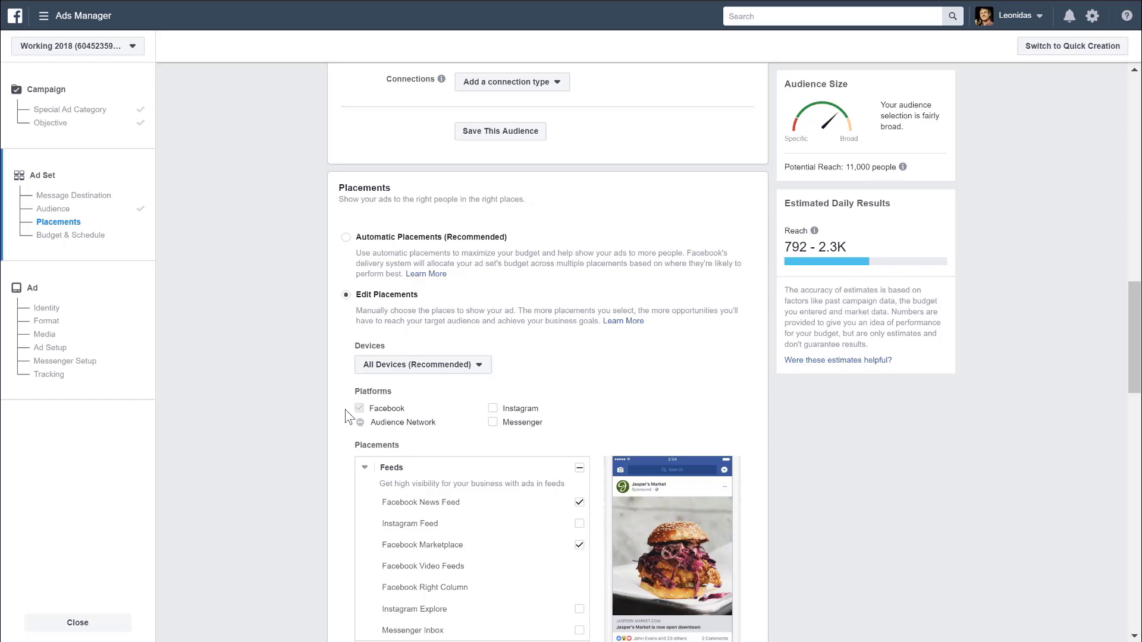
- Re-enable the Instagram and Messenger platforms and review the Feeds and Stories placements
{"action": "scroll", "coordinate": [333, 404], "scroll_direction": "down", "scroll_amount": 2}
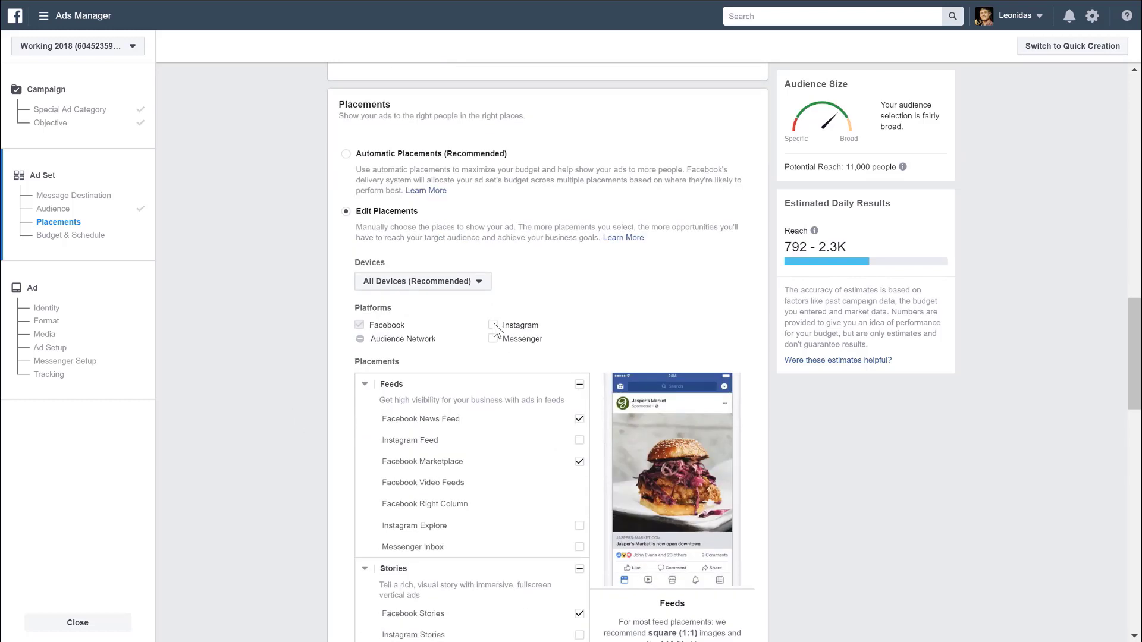
{"action": "left_click", "coordinate": [493, 326]}
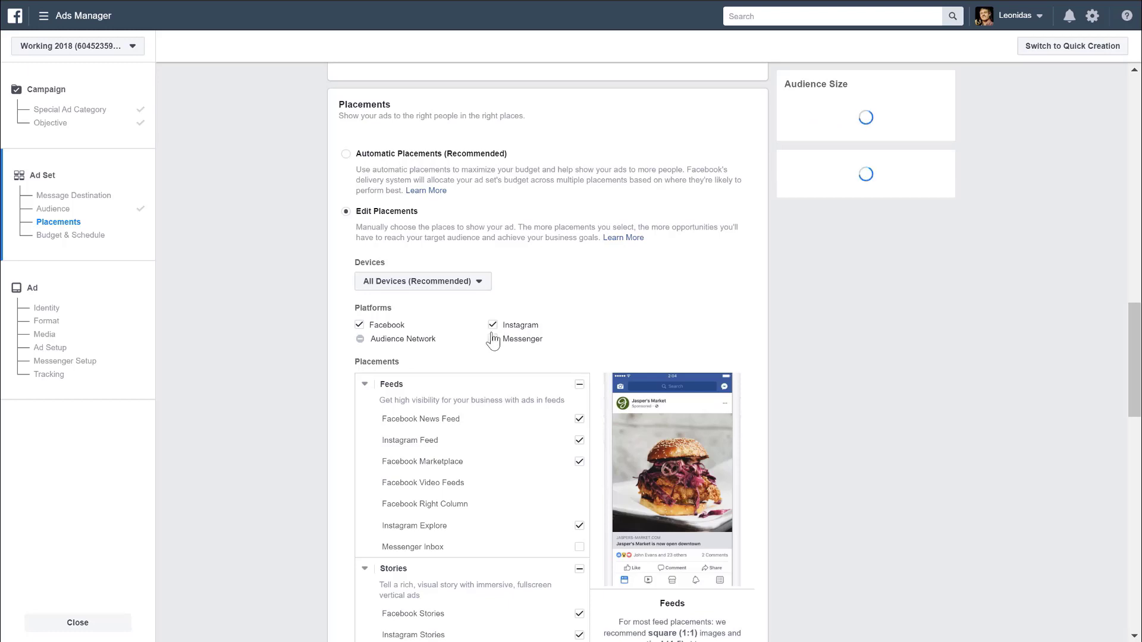
{"action": "left_click", "coordinate": [493, 339]}
{"action": "scroll", "coordinate": [483, 495], "scroll_direction": "down", "scroll_amount": 2}
{"action": "scroll", "coordinate": [483, 494], "scroll_direction": "down", "scroll_amount": 3}
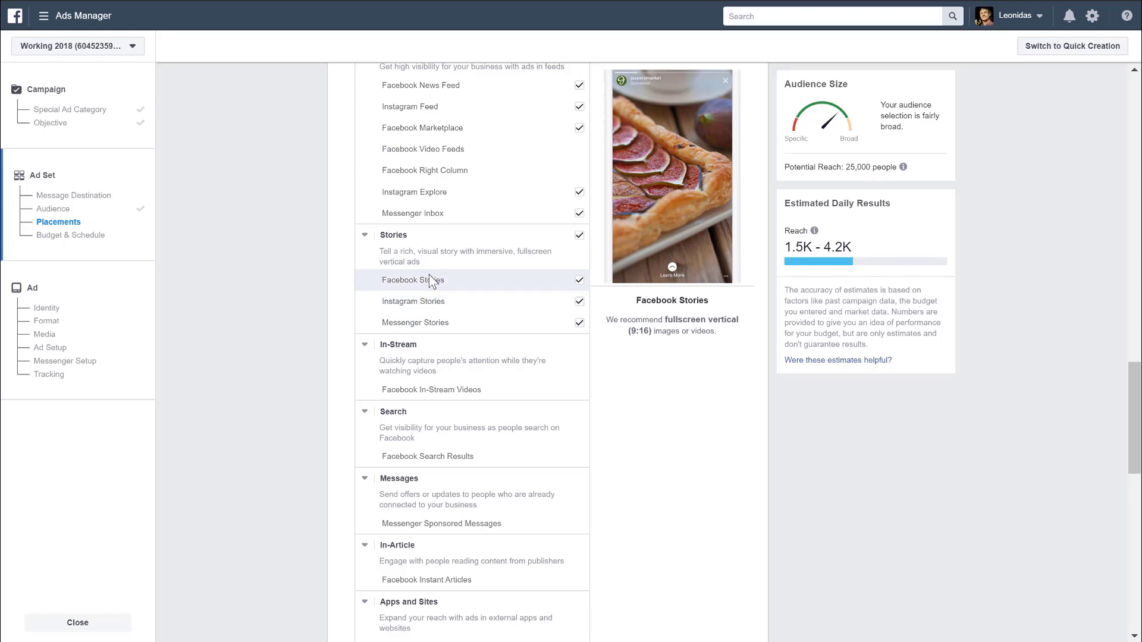
{"action": "scroll", "coordinate": [341, 289], "scroll_direction": "up", "scroll_amount": 1}
{"action": "scroll", "coordinate": [341, 288], "scroll_direction": "up", "scroll_amount": 1}
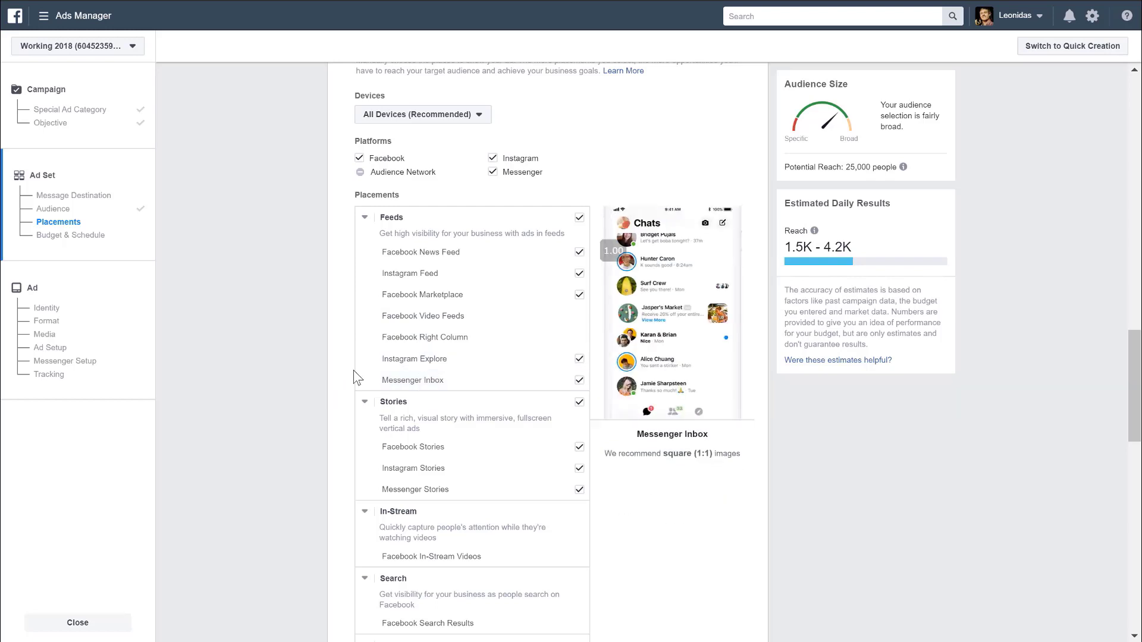
- View the ad delivery optimization options in the Budget & Schedule section, keeping Replies selected
{"action": "scroll", "coordinate": [350, 377], "scroll_direction": "down", "scroll_amount": 2}
{"action": "scroll", "coordinate": [266, 365], "scroll_direction": "down", "scroll_amount": 7}
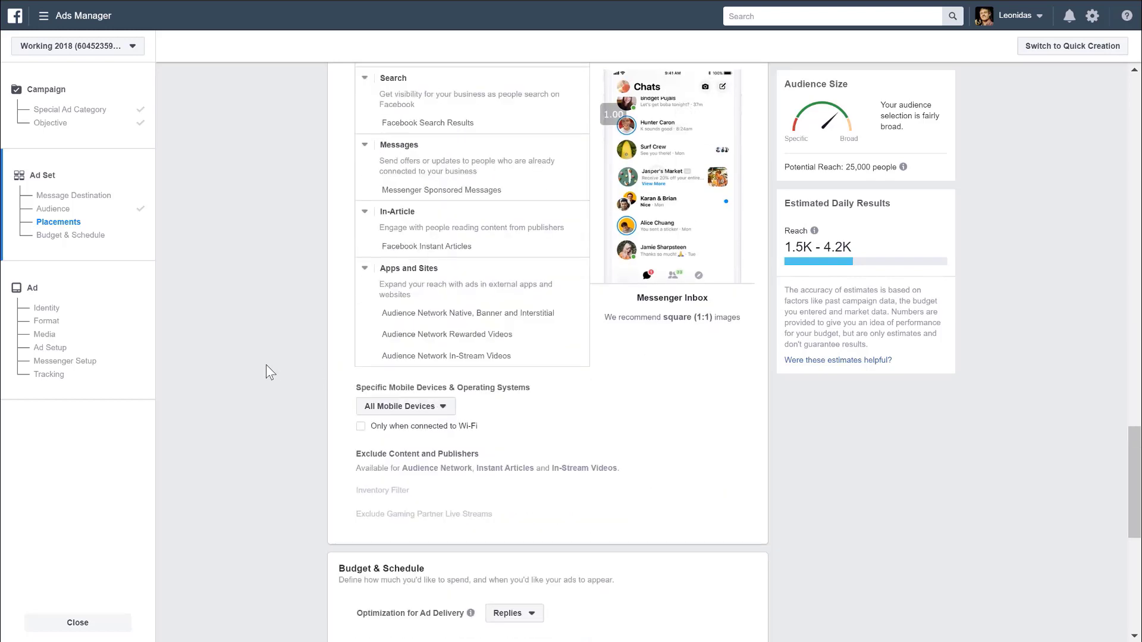
{"action": "scroll", "coordinate": [268, 358], "scroll_direction": "down", "scroll_amount": 2}
{"action": "scroll", "coordinate": [270, 357], "scroll_direction": "down", "scroll_amount": 3}
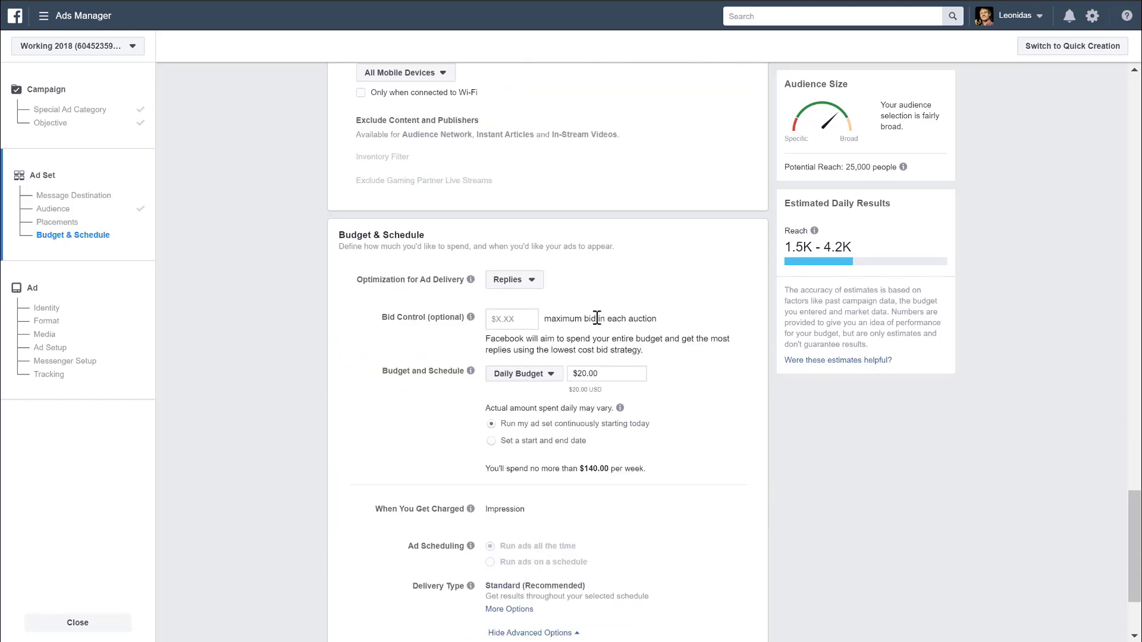
{"action": "left_click", "coordinate": [530, 285]}
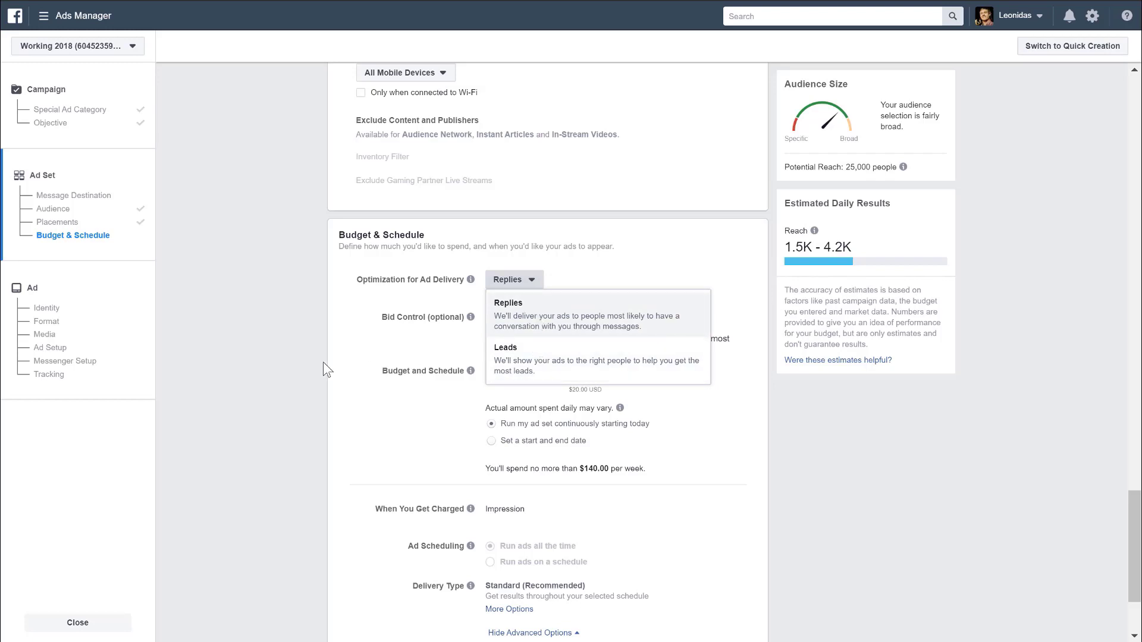
{"action": "left_click", "coordinate": [271, 317]}
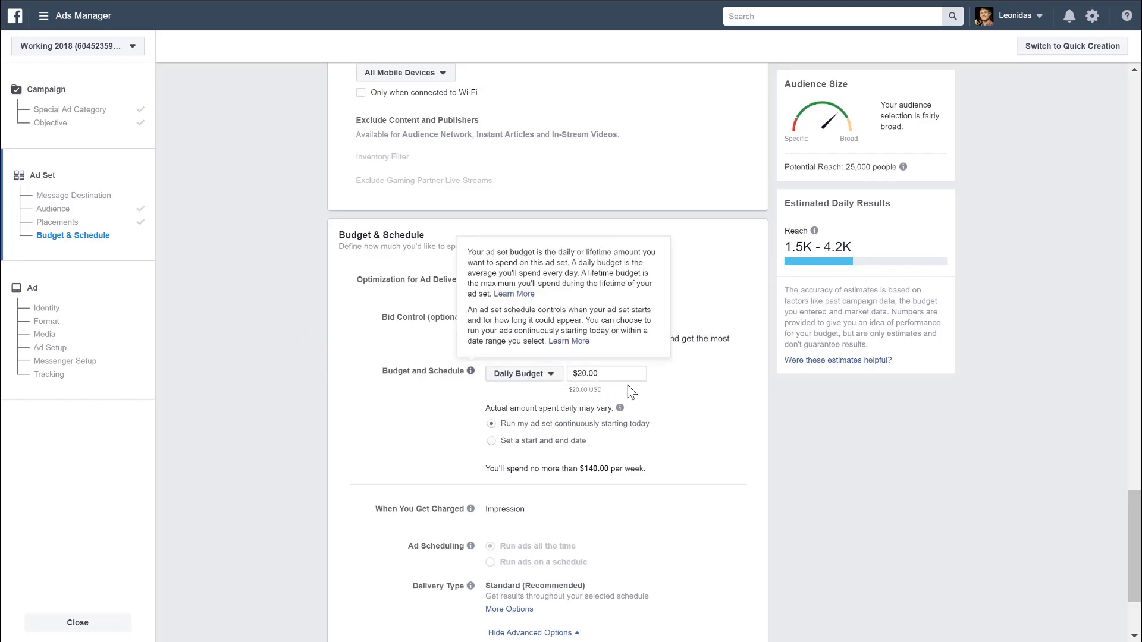
- Set the ad set's daily budget to $5.00 and continue to the ad creation page
{"action": "left_click_drag", "start_coordinate": [619, 374], "coordinate": [543, 386]}
{"action": "type", "text": "5"}
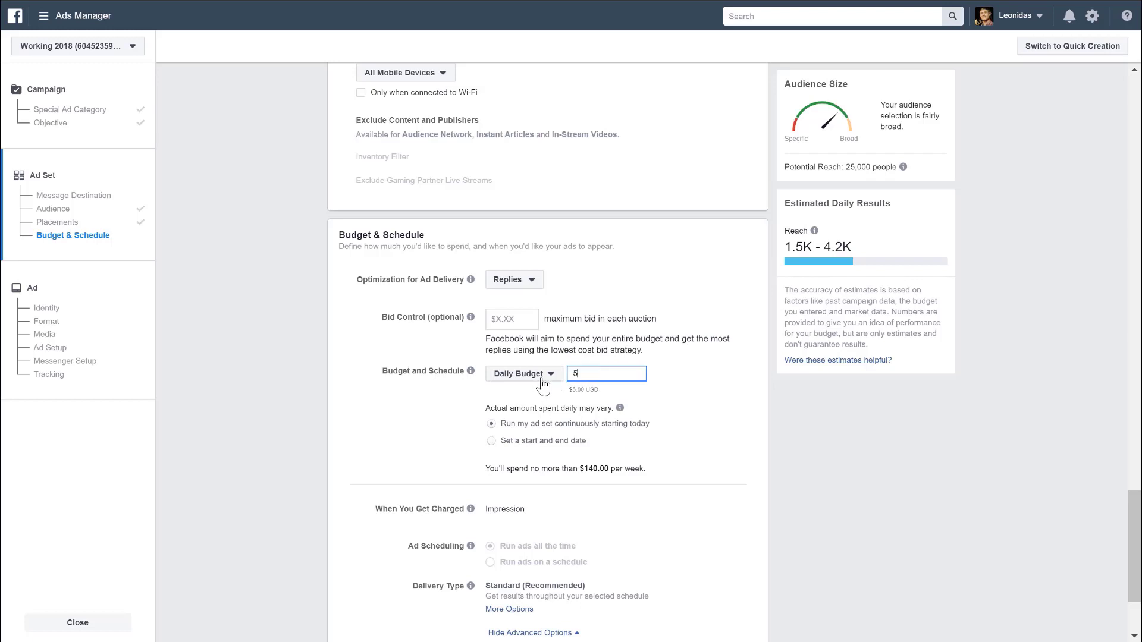
{"action": "key", "text": "Tab"}
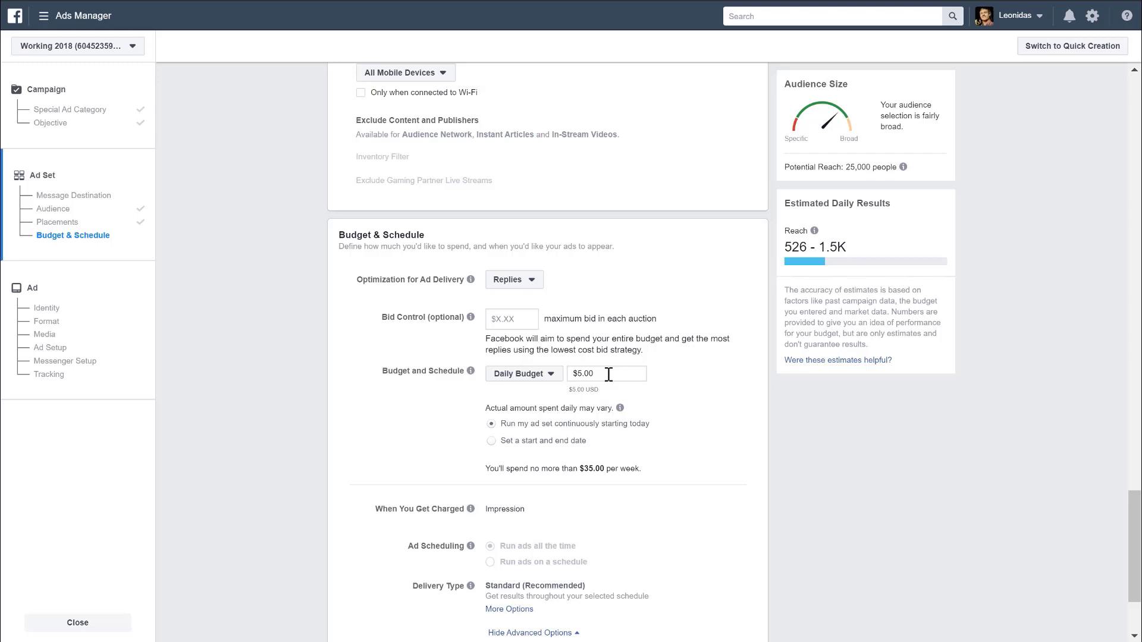
{"action": "left_click", "coordinate": [608, 374]}
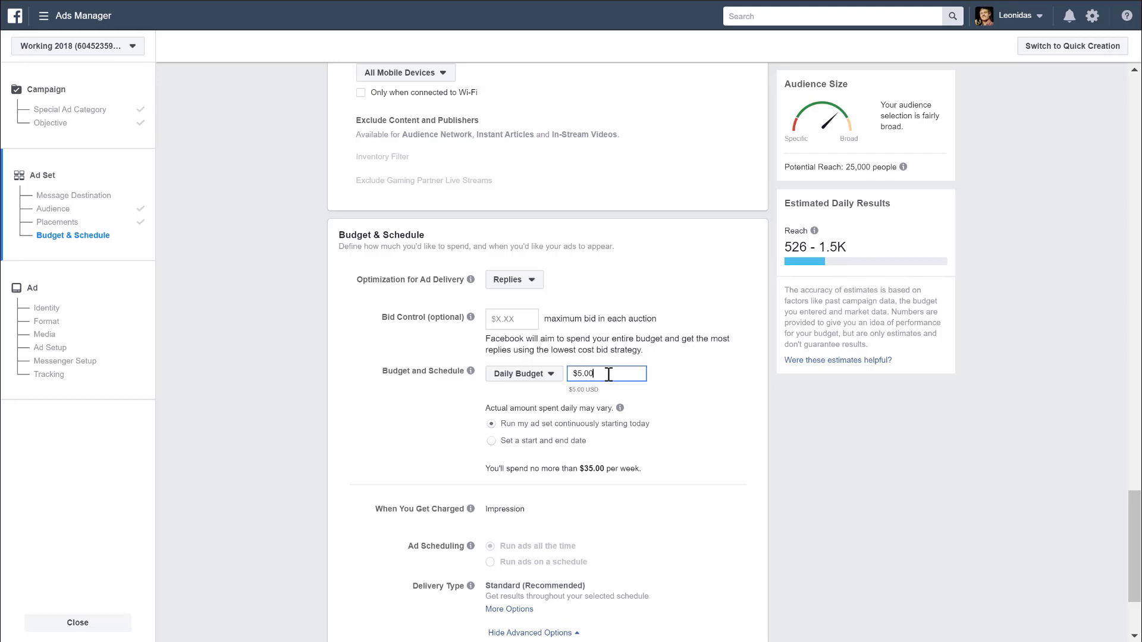
{"action": "left_click", "coordinate": [317, 386]}
{"action": "scroll", "coordinate": [316, 385], "scroll_direction": "down", "scroll_amount": 3}
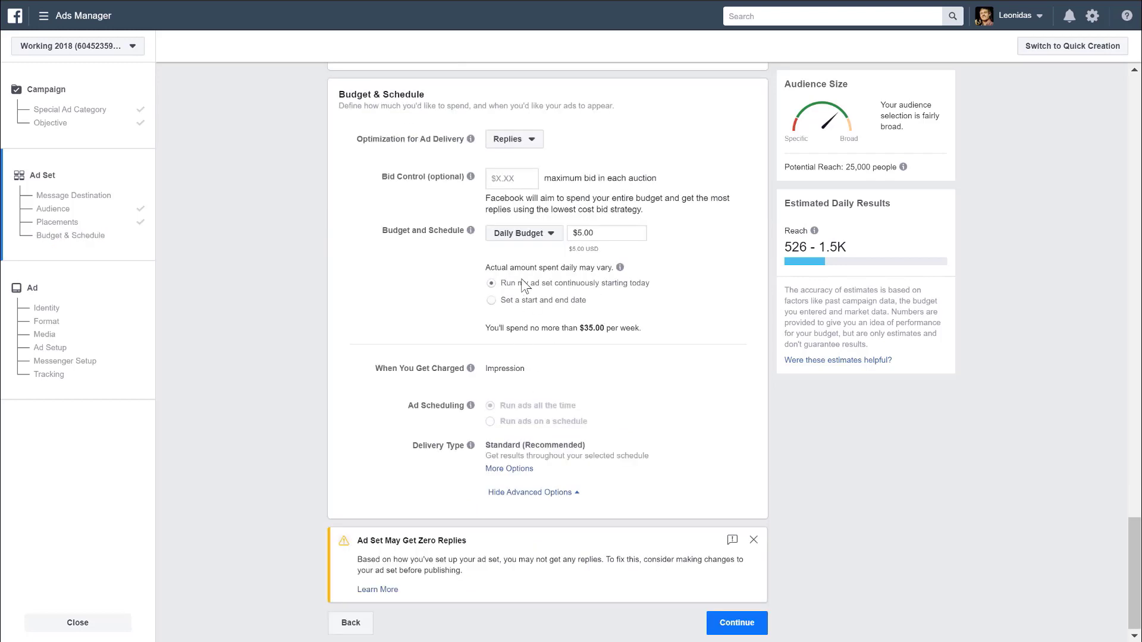
{"action": "left_click", "coordinate": [738, 624]}
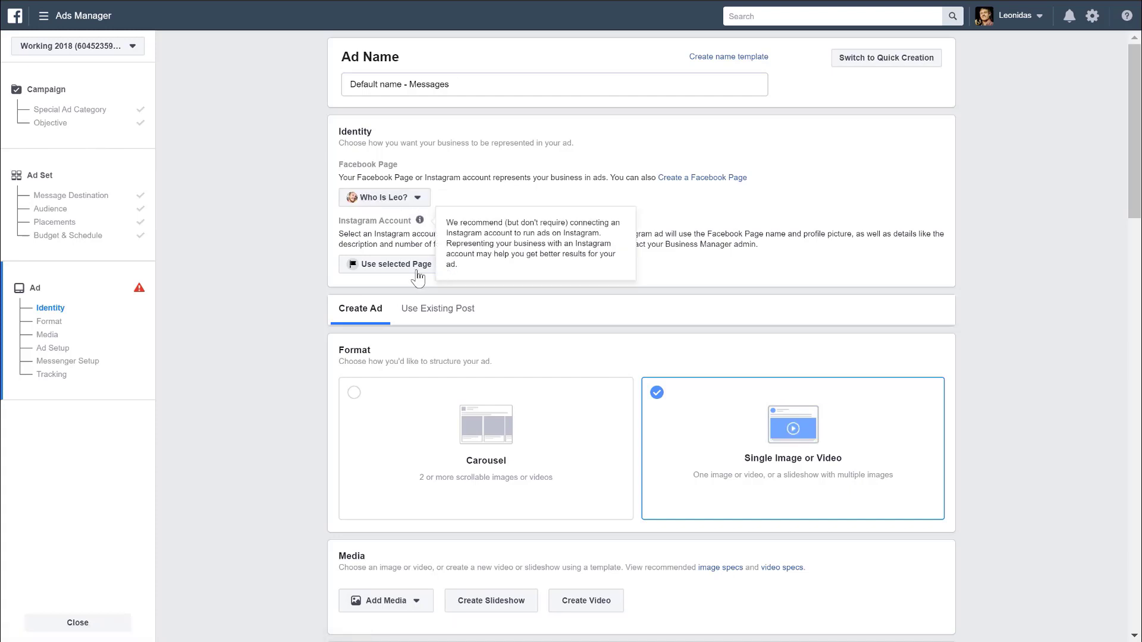
- Choose the Use selected Page option as the Instagram account in the ad's Identity section
{"action": "left_click_drag", "start_coordinate": [340, 221], "coordinate": [415, 221]}
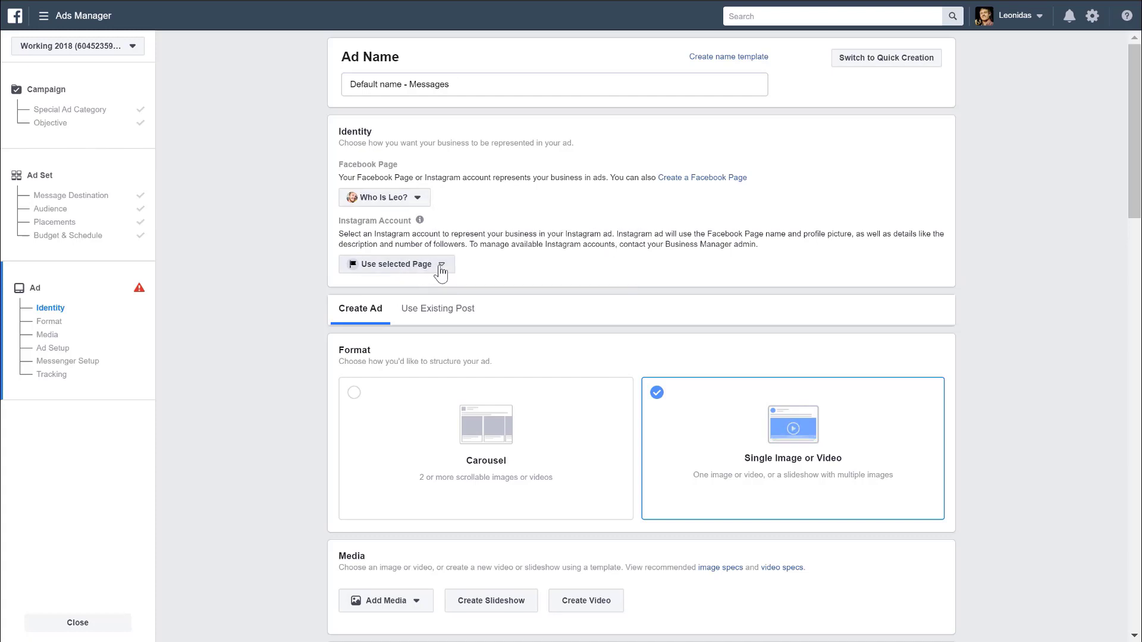
{"action": "left_click", "coordinate": [440, 269]}
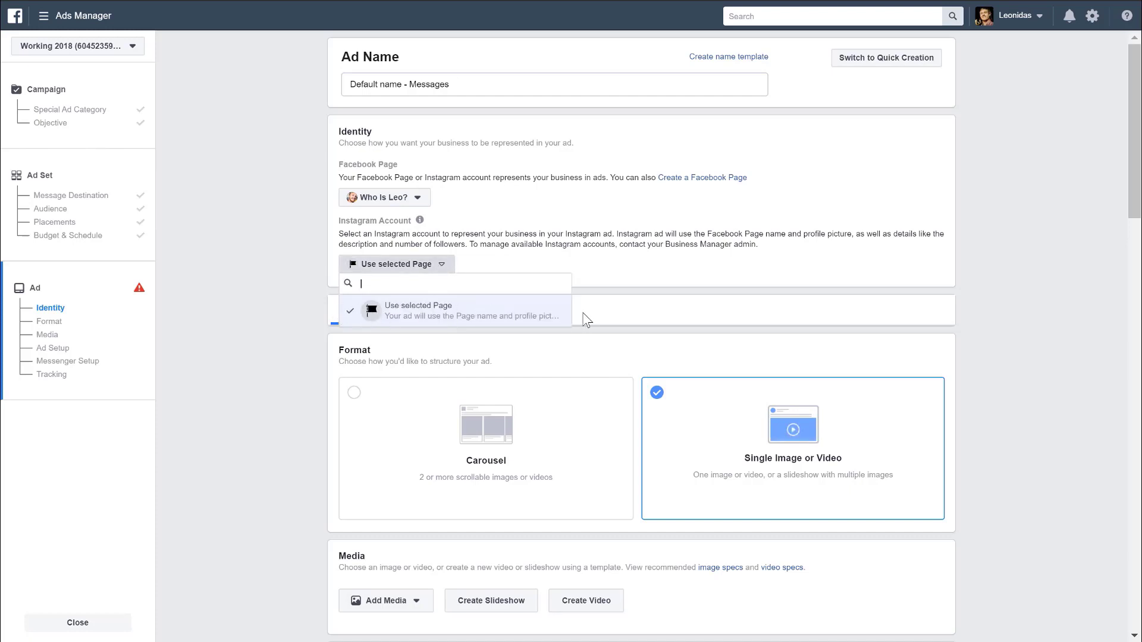
{"action": "left_click", "coordinate": [380, 319]}
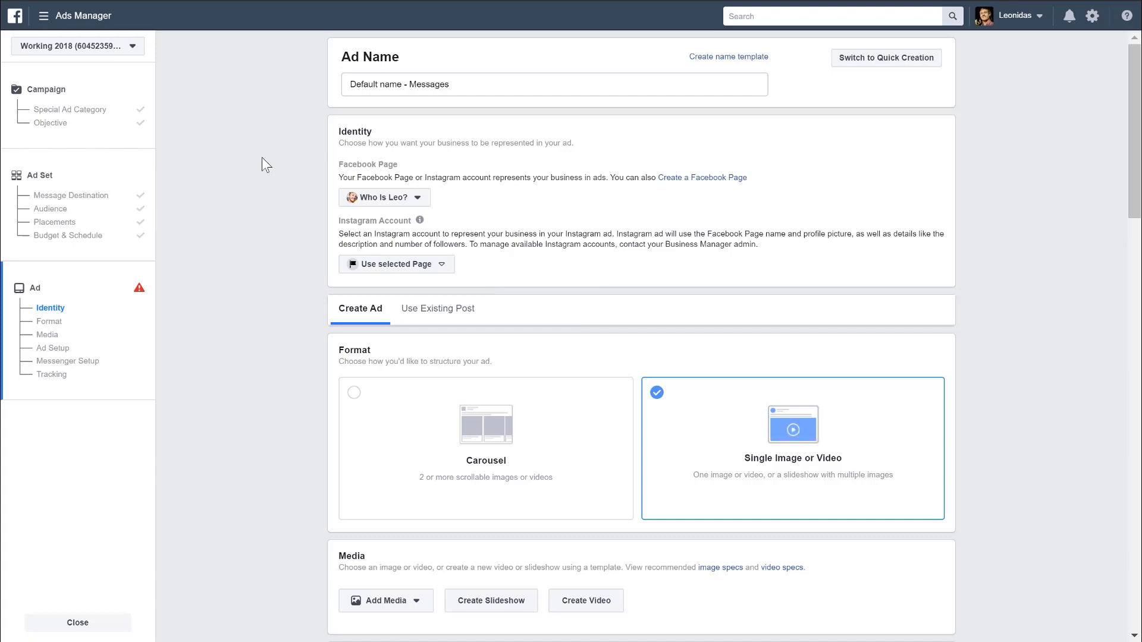
- Choose the Carousel format and give the first card a photo and the headline "I Would Love To!"
{"action": "scroll", "coordinate": [271, 213], "scroll_direction": "down", "scroll_amount": 3}
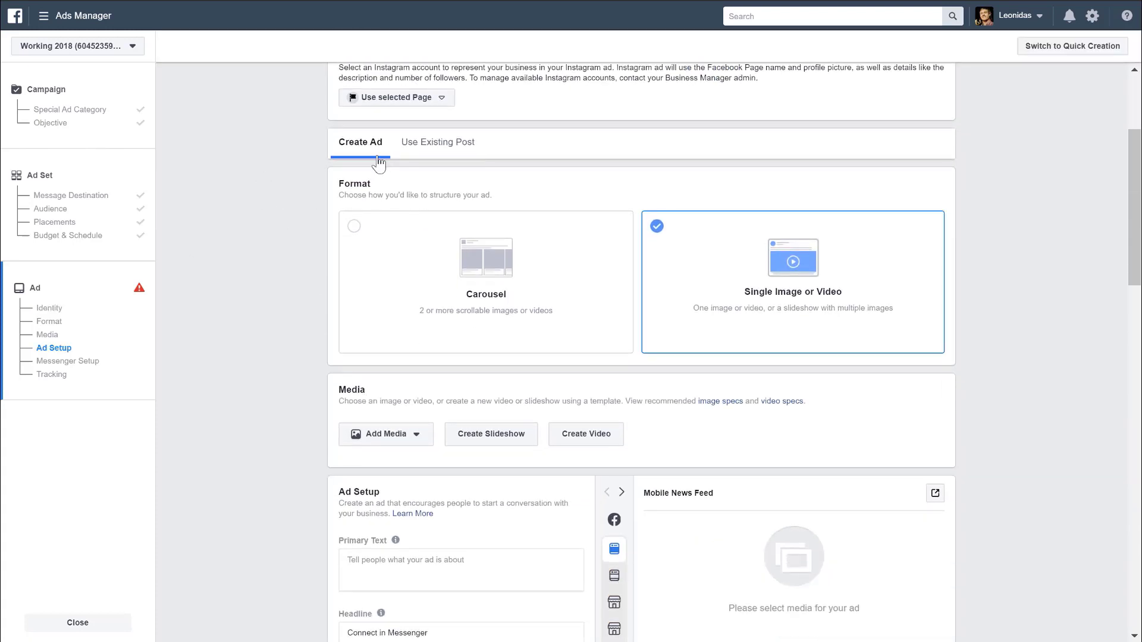
{"action": "scroll", "coordinate": [363, 161], "scroll_direction": "down", "scroll_amount": 1}
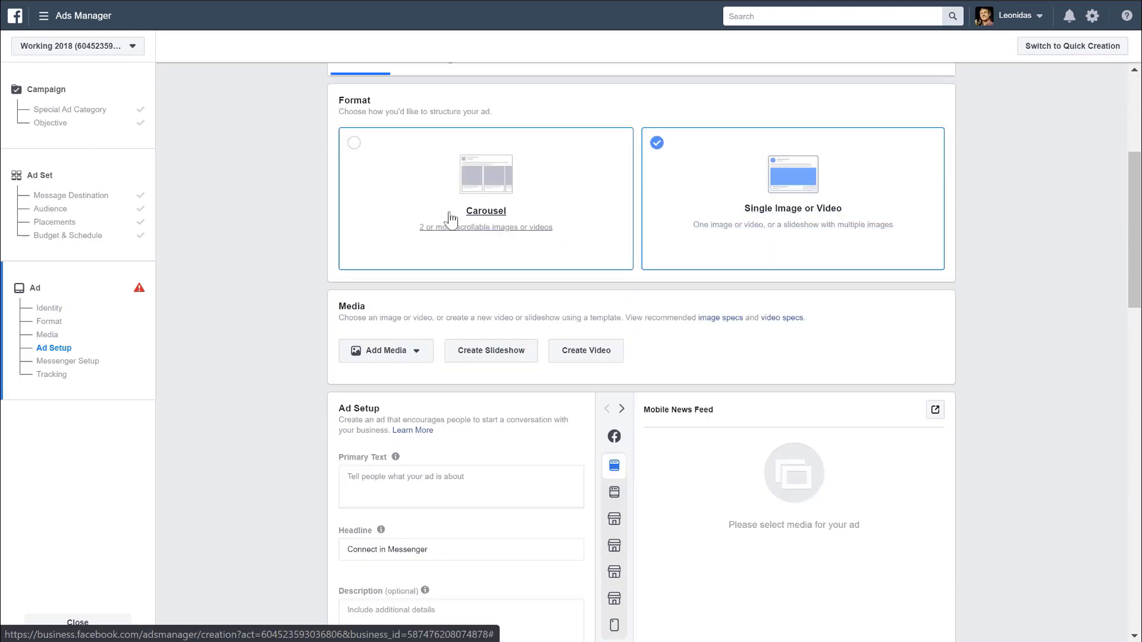
{"action": "left_click", "coordinate": [355, 145]}
{"action": "scroll", "coordinate": [188, 300], "scroll_direction": "down", "scroll_amount": 2}
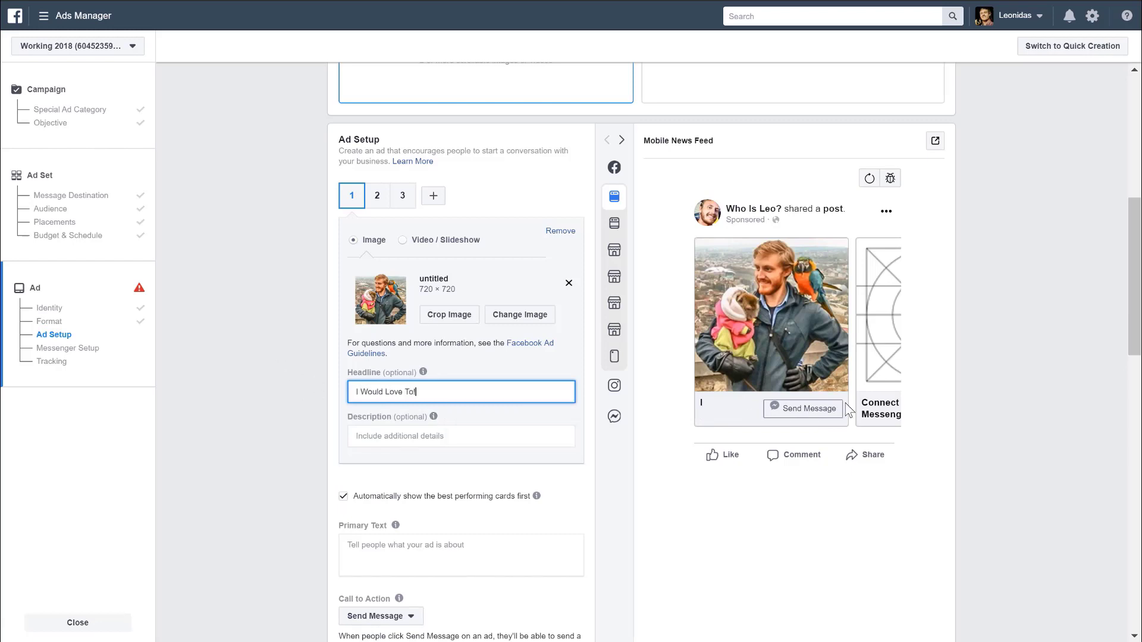
{"action": "left_click", "coordinate": [849, 410]}
{"action": "scroll", "coordinate": [333, 238], "scroll_direction": "up", "scroll_amount": 3}
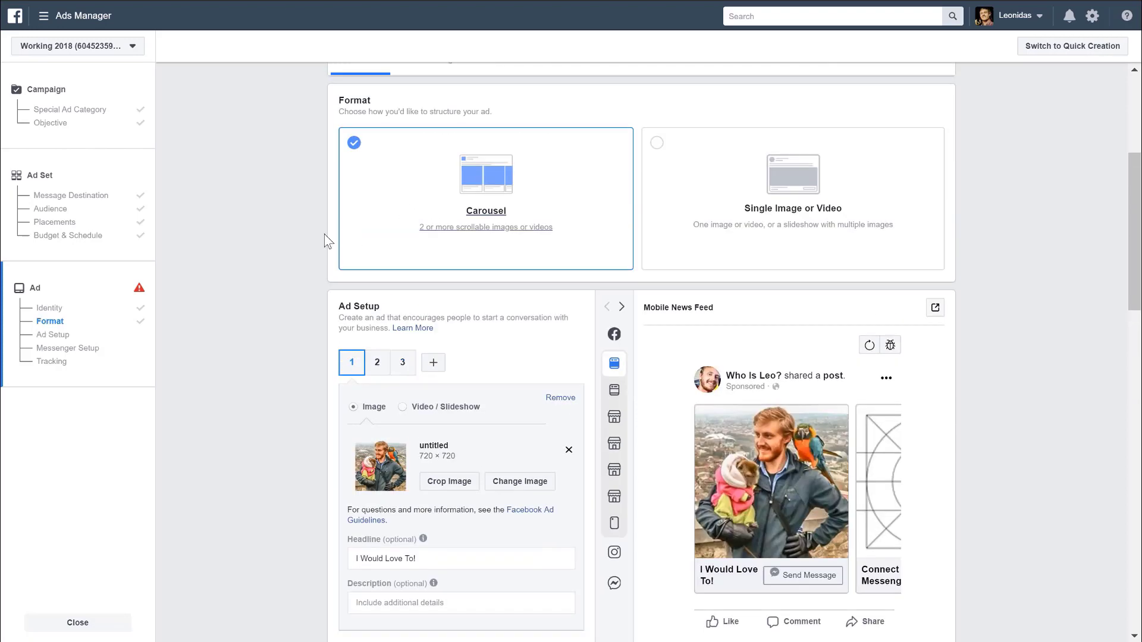
- Write the primary text: "Hey, what's up!", the advertiser's name, the dancing, adventuring, photography and vegan food interests, and an invitation to adventurous wine lovers to message
{"action": "scroll", "coordinate": [326, 241], "scroll_direction": "down", "scroll_amount": 4}
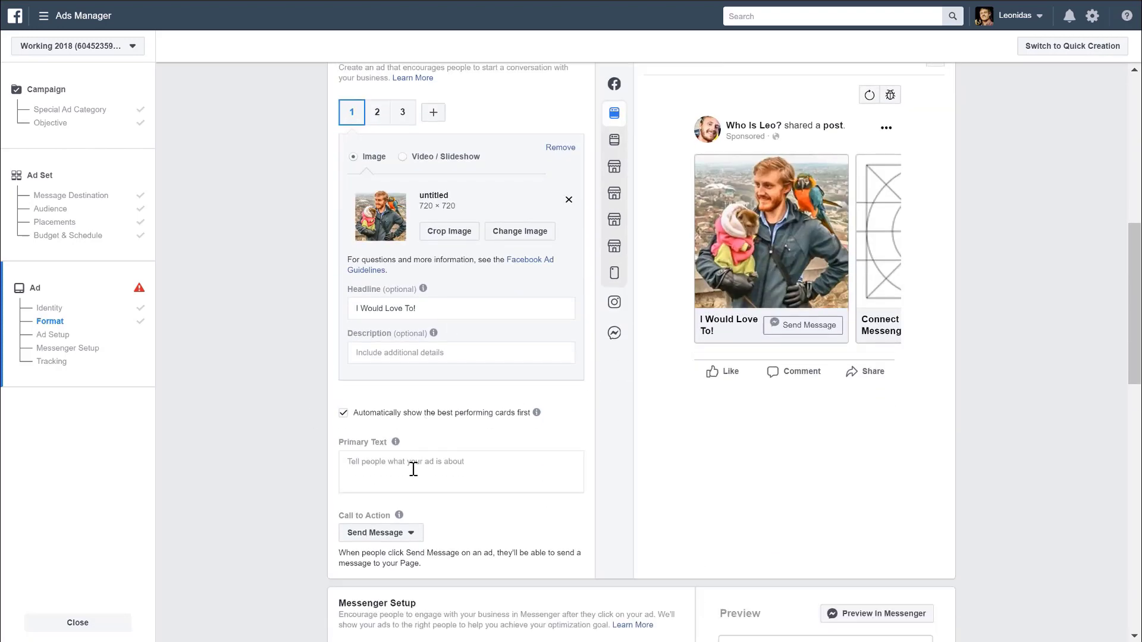
{"action": "left_click", "coordinate": [413, 469]}
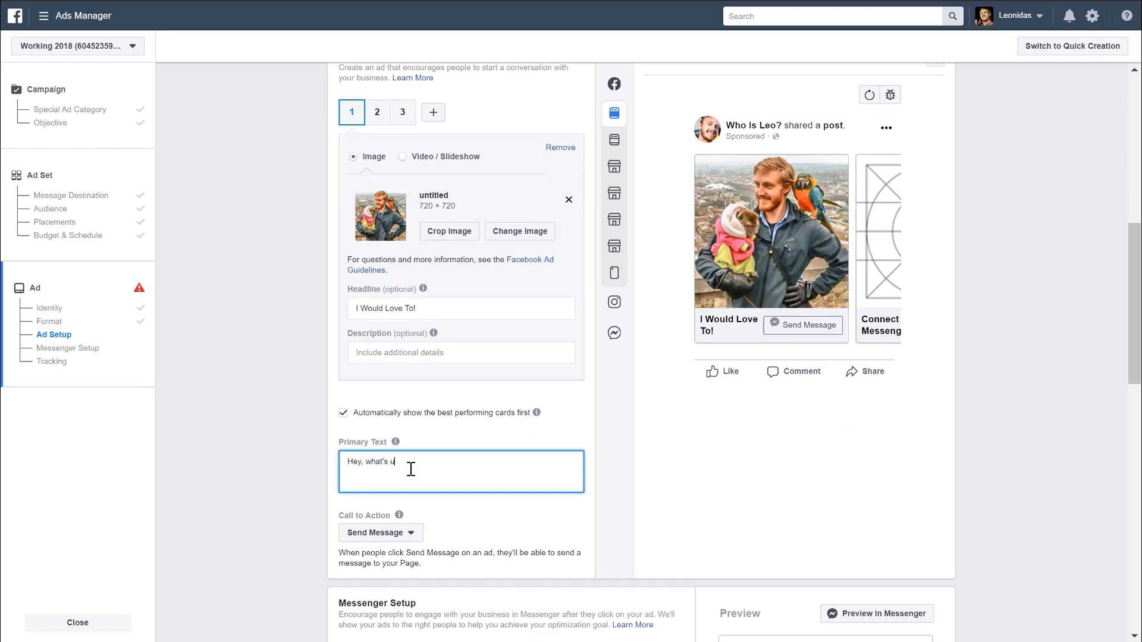
{"action": "type", "text": "My name is Leonidas  I enjoy Salsa Dancing, Adventuring, Photography, and Vegan Foods  If you are adventurous, and like wine, send a message, and maybe we will go out together :)"}
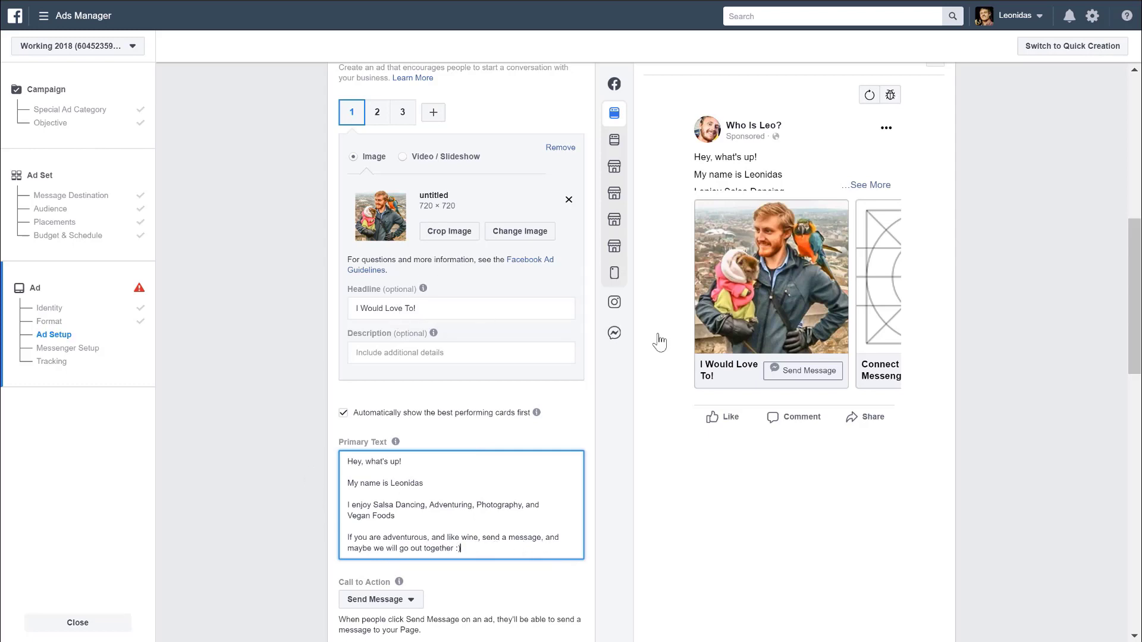
- Use minsk-photo_1080x1080.png on the second carousel card and copy the first card's headline "I Would Love To!" to it
{"action": "left_click", "coordinate": [377, 113]}
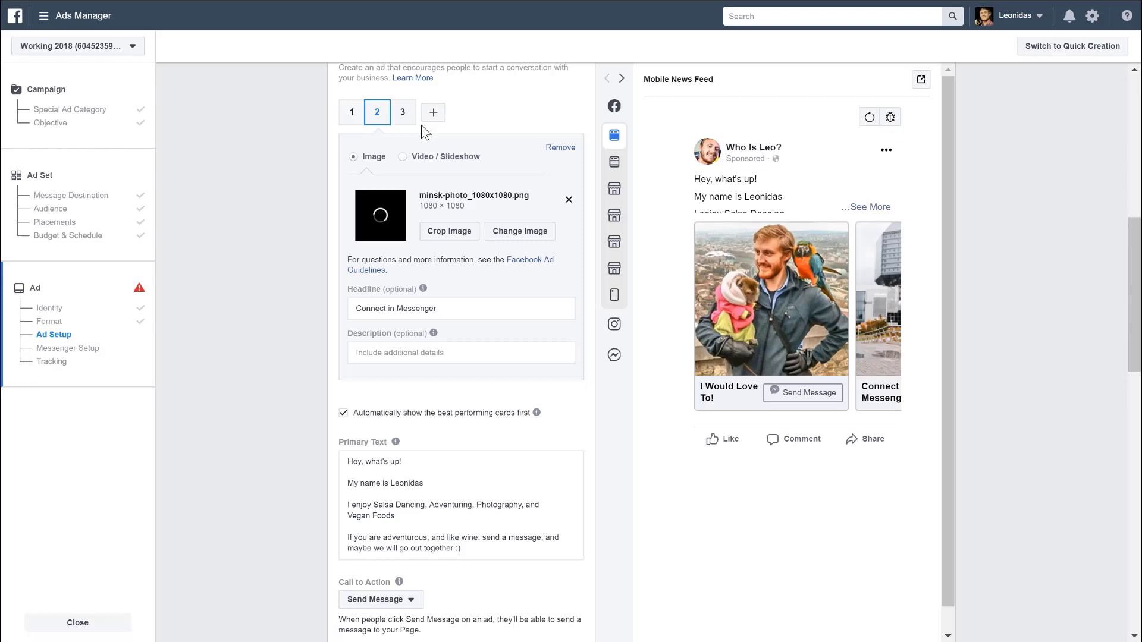
{"action": "left_click", "coordinate": [353, 115]}
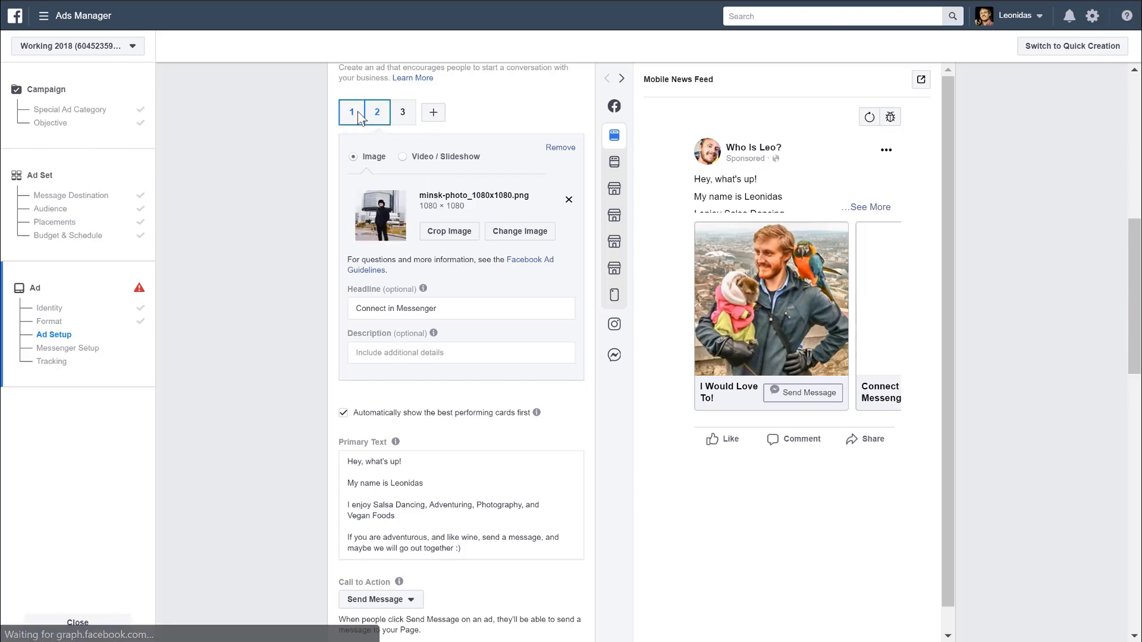
{"action": "left_click", "coordinate": [426, 309]}
{"action": "key", "text": "ctrl+a"}
{"action": "key", "text": "ctrl+c"}
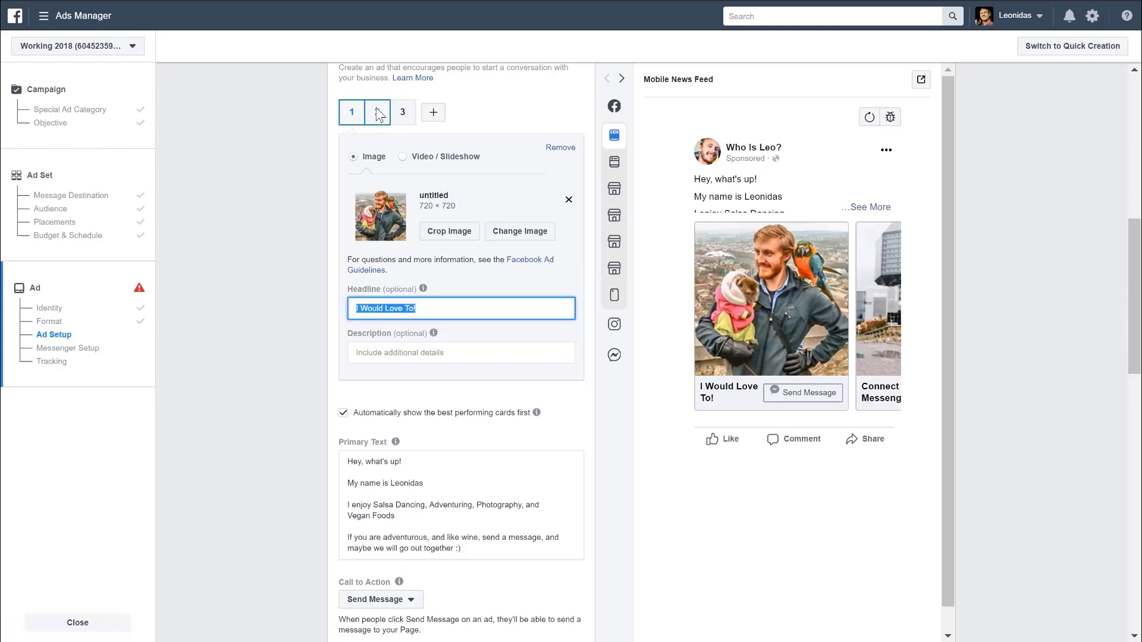
{"action": "left_click", "coordinate": [377, 113]}
{"action": "key", "text": "ctrl+a"}
{"action": "left_click", "coordinate": [471, 308]}
{"action": "key", "text": "ctrl+a"}
{"action": "key", "text": "ctrl+v"}
- Add a 1080 × 1080 image to the third carousel card and reuse the headline "I Would Love To!"
{"action": "left_click", "coordinate": [403, 113]}
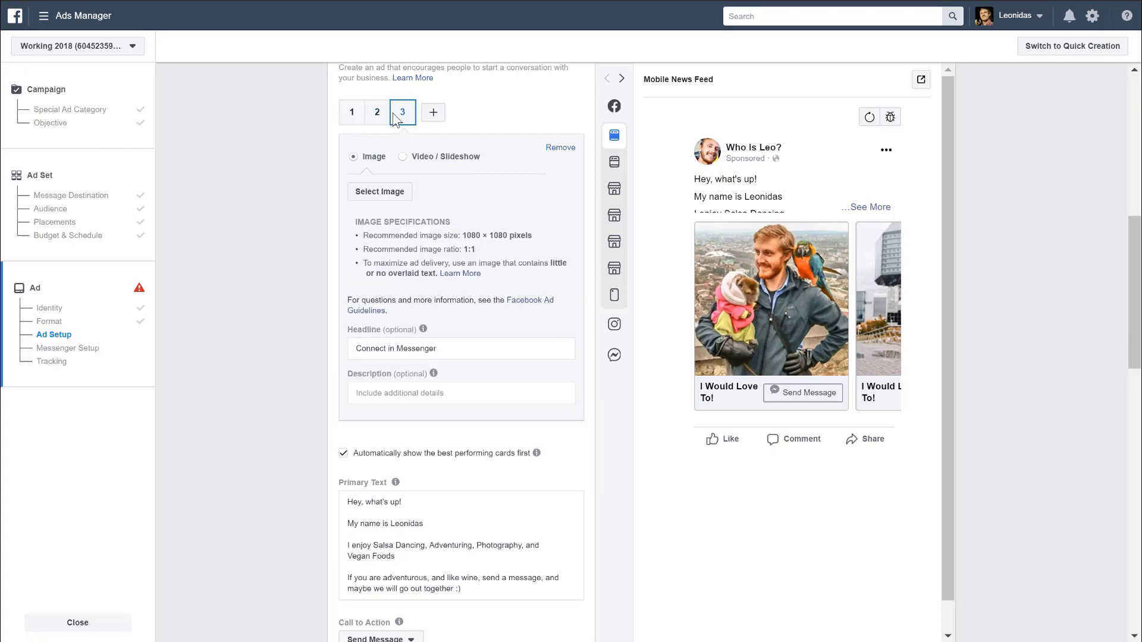
{"action": "left_click", "coordinate": [491, 314]}
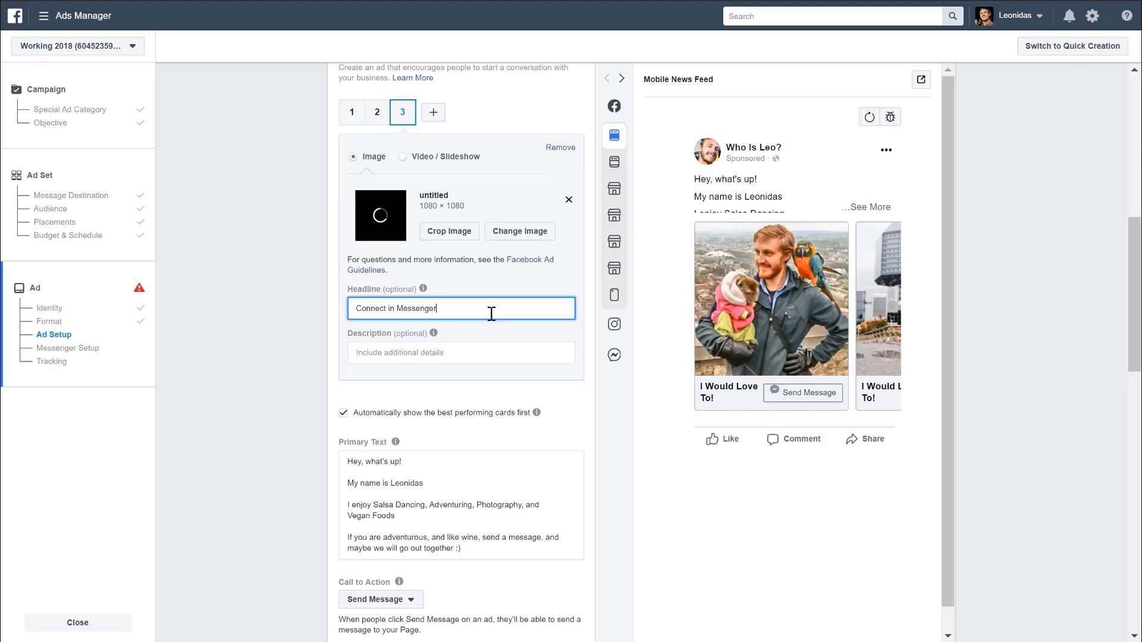
{"action": "key", "text": "ctrl+a"}
{"action": "key", "text": "ctrl+v"}
- Preview the carousel ad in the Instagram Feed, Instagram Stories and Mobile Marketplace Feed placements
{"action": "mouse_move", "coordinate": [615, 167]}
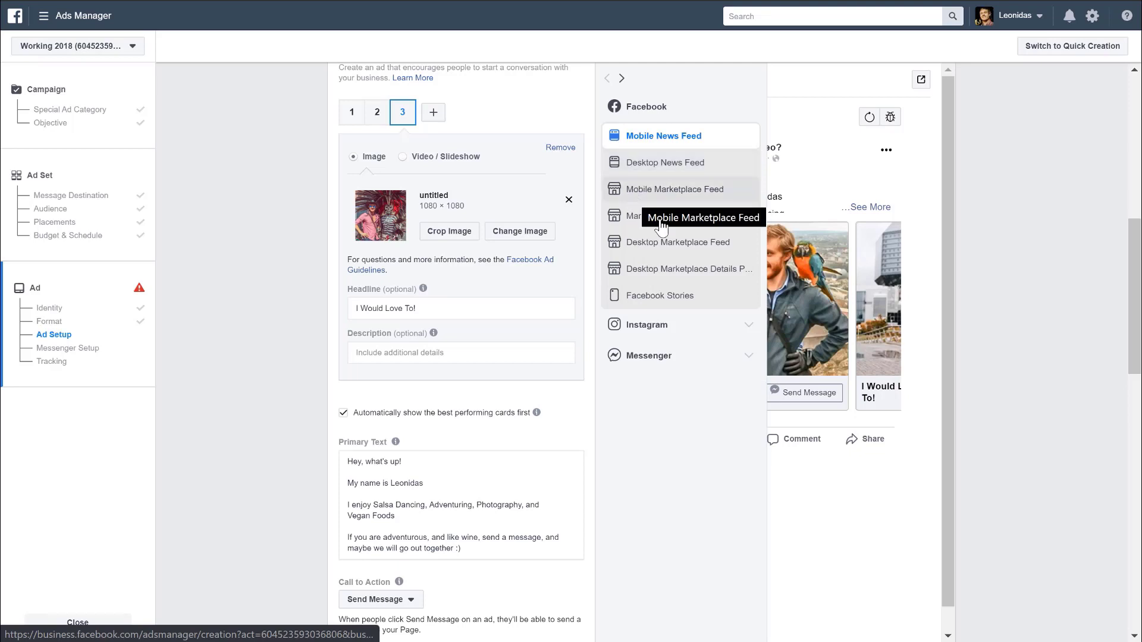
{"action": "left_click", "coordinate": [740, 331]}
{"action": "left_click", "coordinate": [675, 357]}
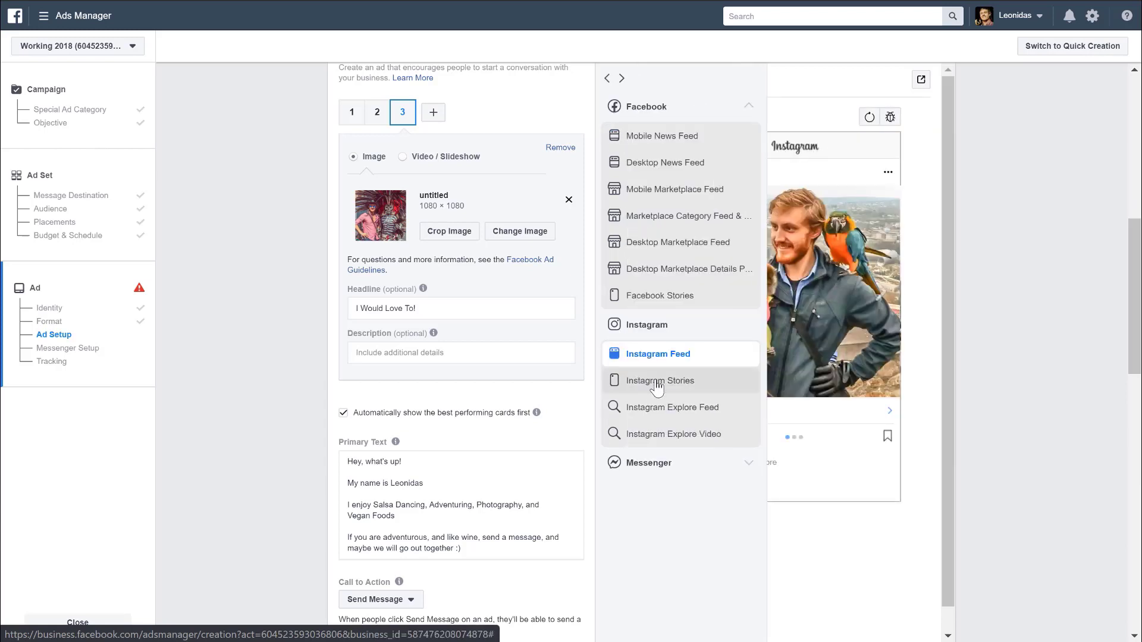
{"action": "left_click", "coordinate": [656, 383]}
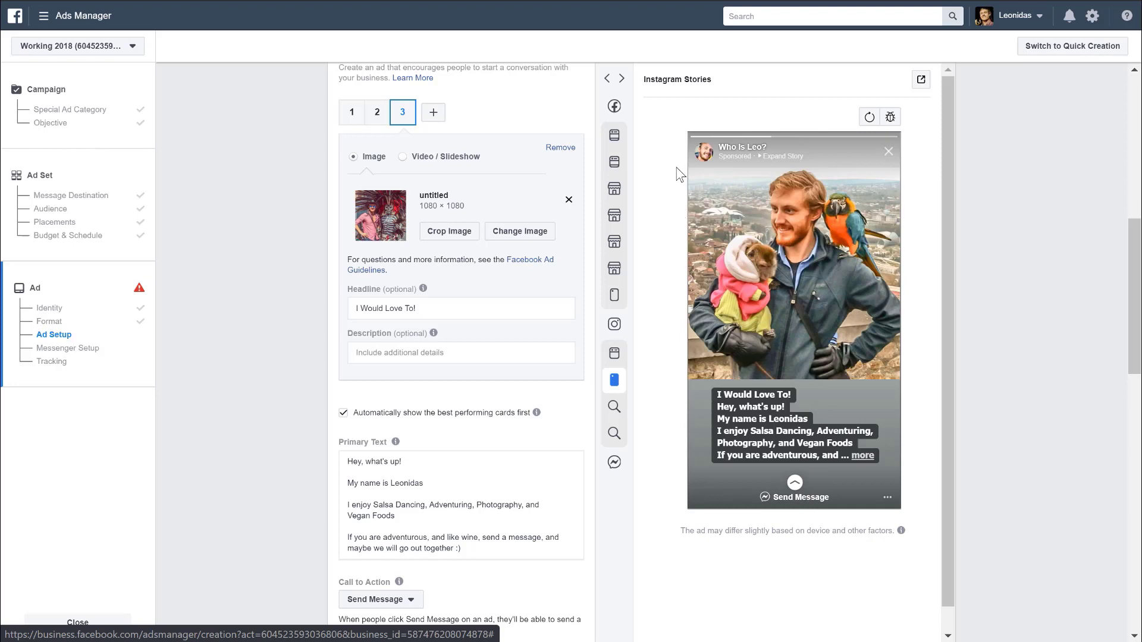
{"action": "mouse_move", "coordinate": [626, 148]}
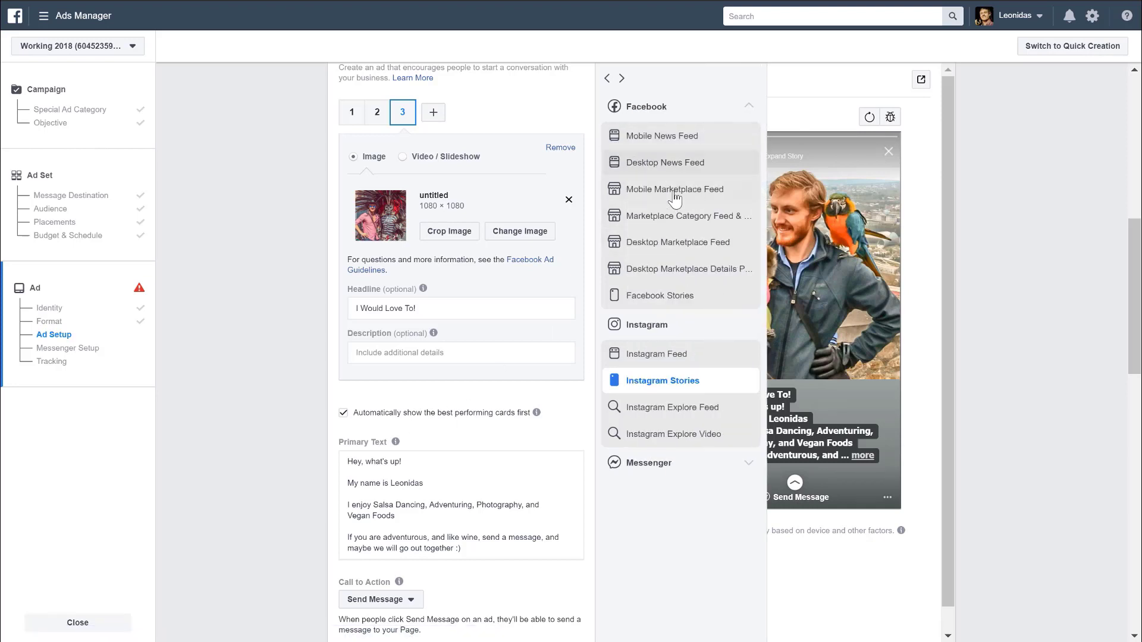
{"action": "left_click", "coordinate": [674, 192]}
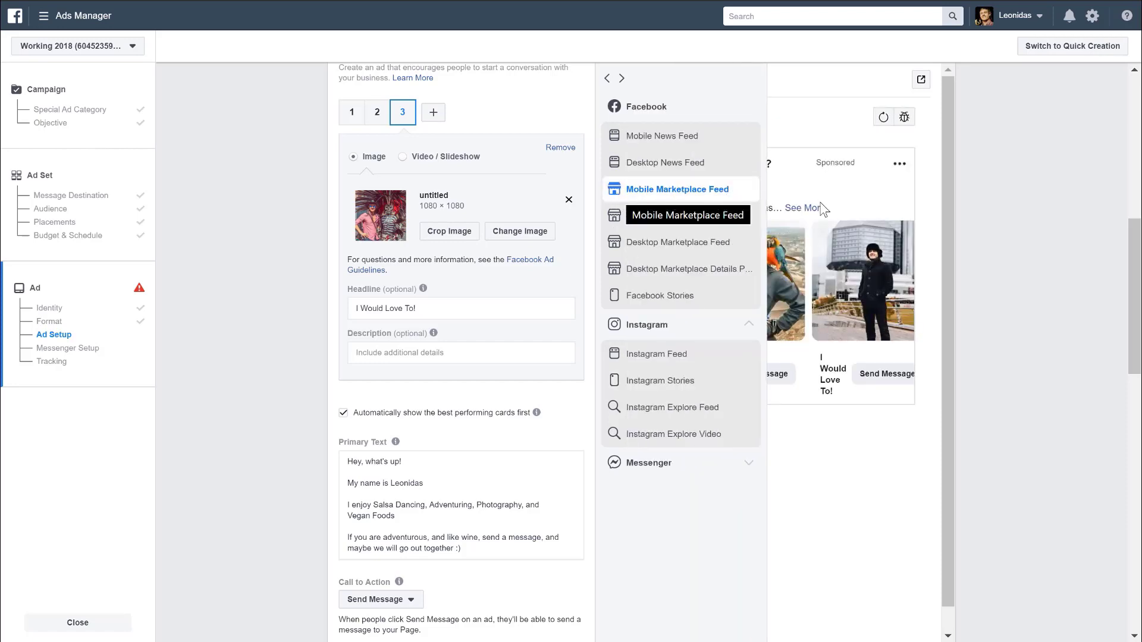
- Put a fire emoji before each of the four primary text paragraphs, remove the blank lines between them, and open the call-to-action options
{"action": "scroll", "coordinate": [925, 320], "scroll_direction": "down", "scroll_amount": 4}
{"action": "scroll", "coordinate": [348, 291], "scroll_direction": "up", "scroll_amount": 1}
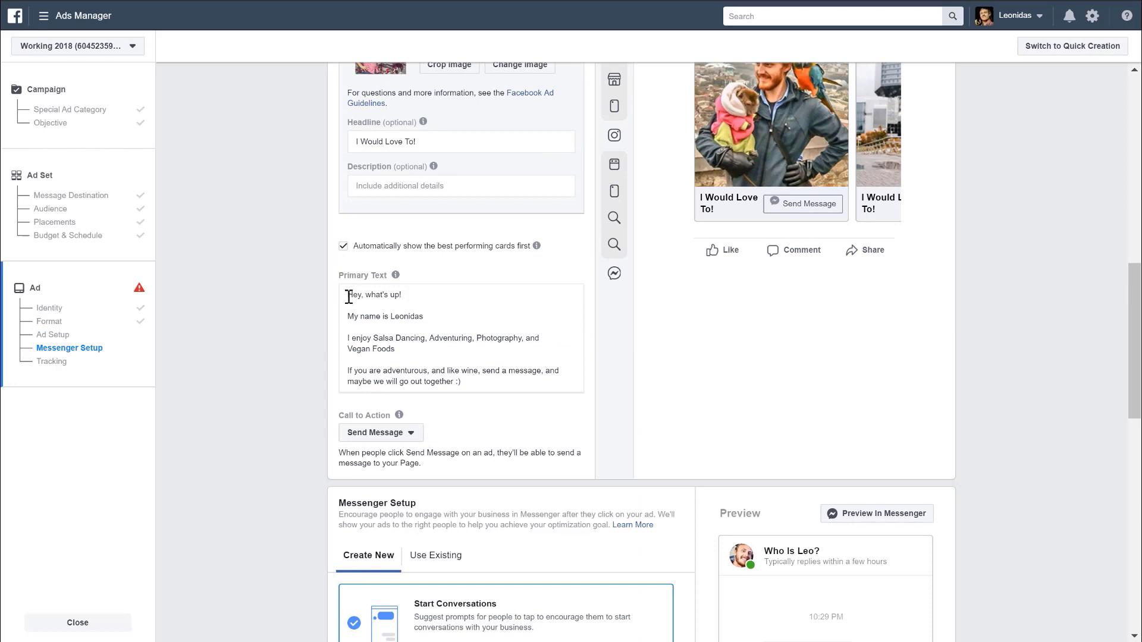
{"action": "left_click", "coordinate": [349, 297]}
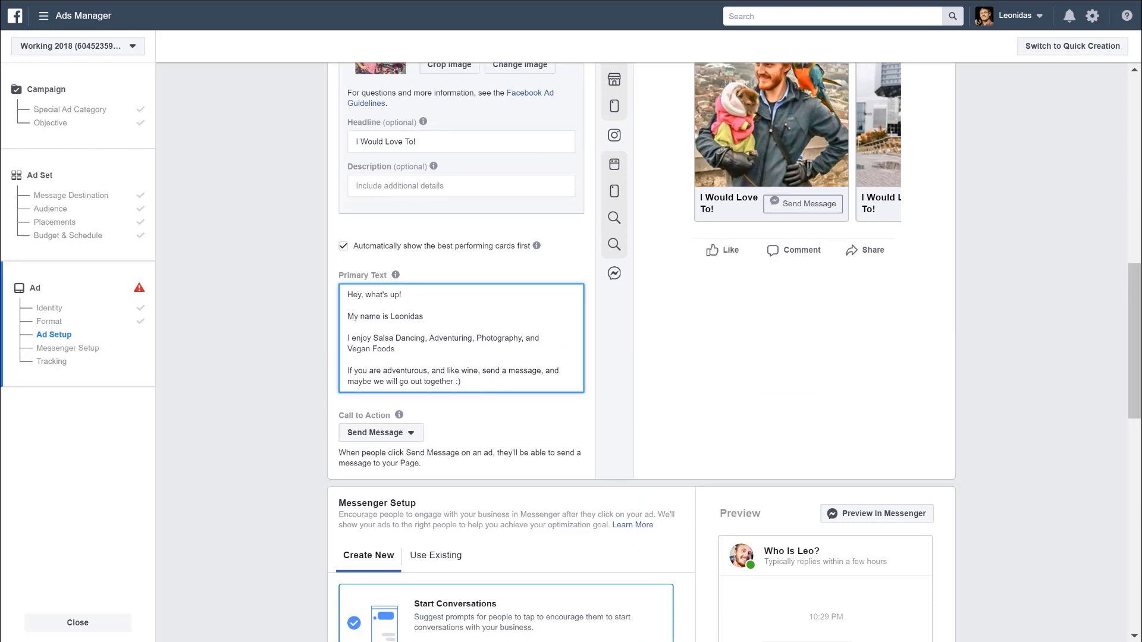
{"action": "key", "text": "ctrl+v"}
{"action": "left_click", "coordinate": [348, 315]}
{"action": "key", "text": "ctrl+v"}
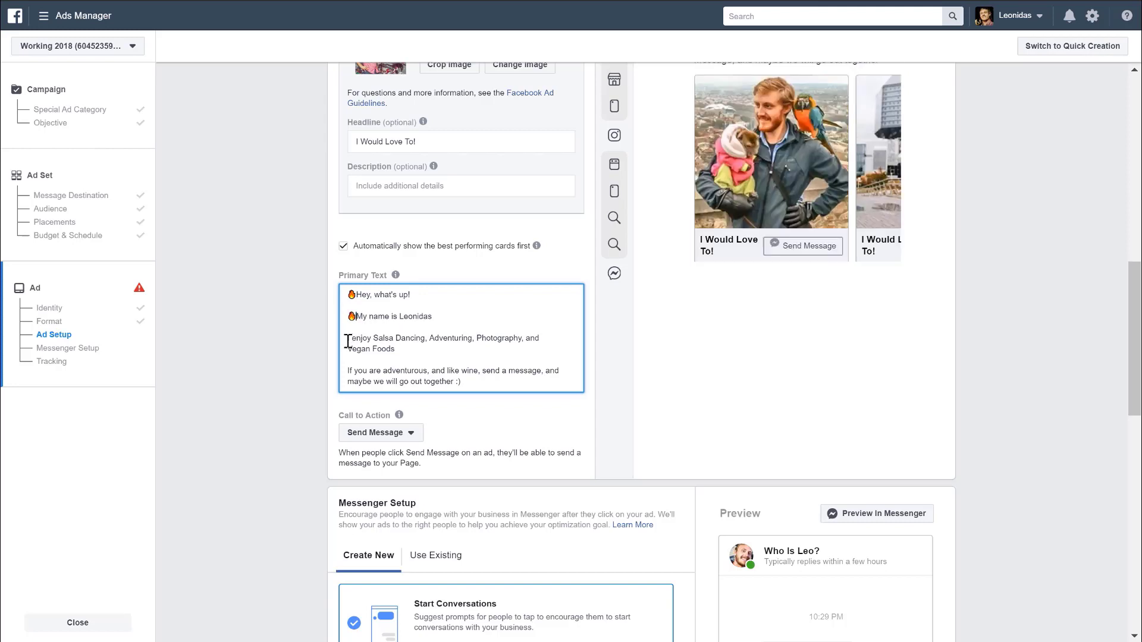
{"action": "left_click", "coordinate": [348, 338]}
{"action": "key", "text": "ctrl+v"}
{"action": "left_click", "coordinate": [349, 359]}
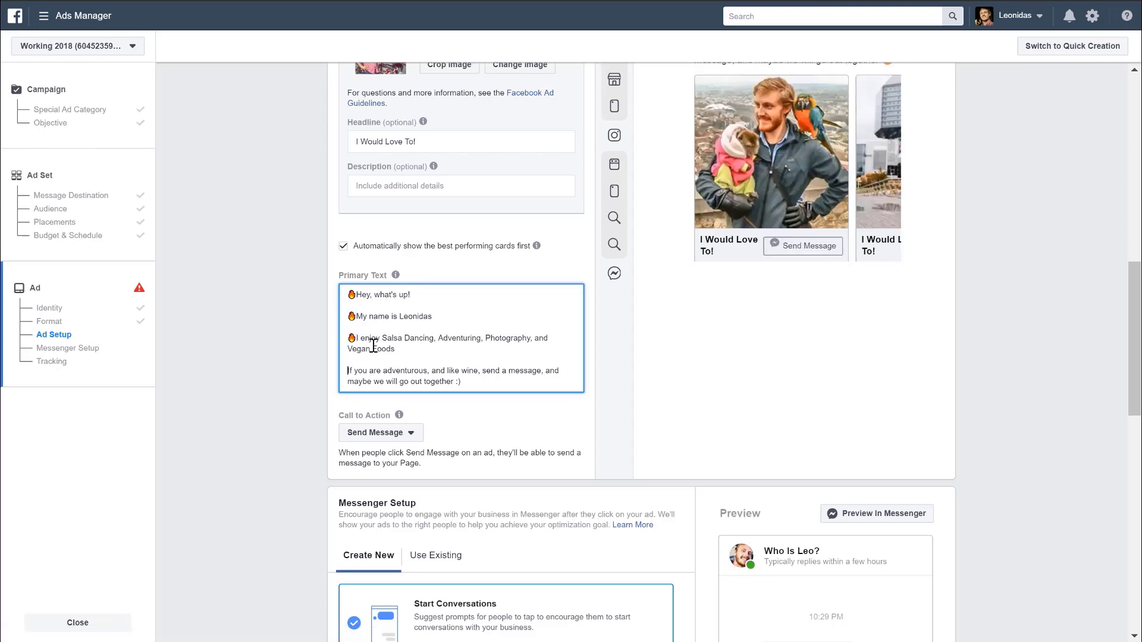
{"action": "key", "text": "ctrl+v"}
{"action": "left_click", "coordinate": [268, 271]}
{"action": "scroll", "coordinate": [269, 270], "scroll_direction": "down", "scroll_amount": 5}
{"action": "scroll", "coordinate": [389, 400], "scroll_direction": "up", "scroll_amount": 5}
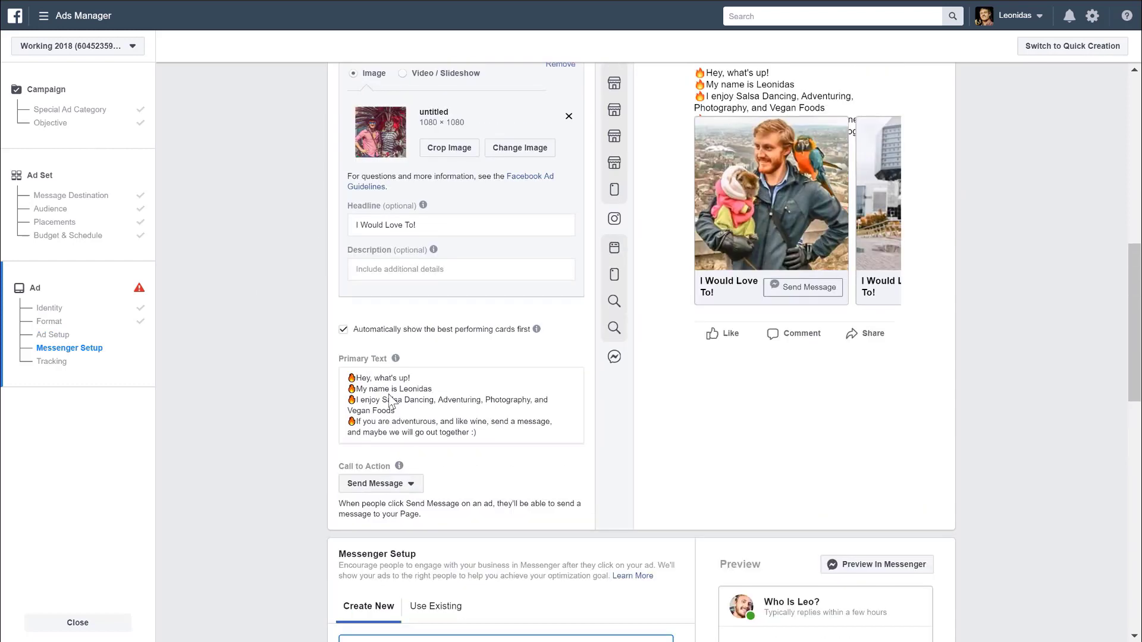
{"action": "left_click", "coordinate": [408, 488]}
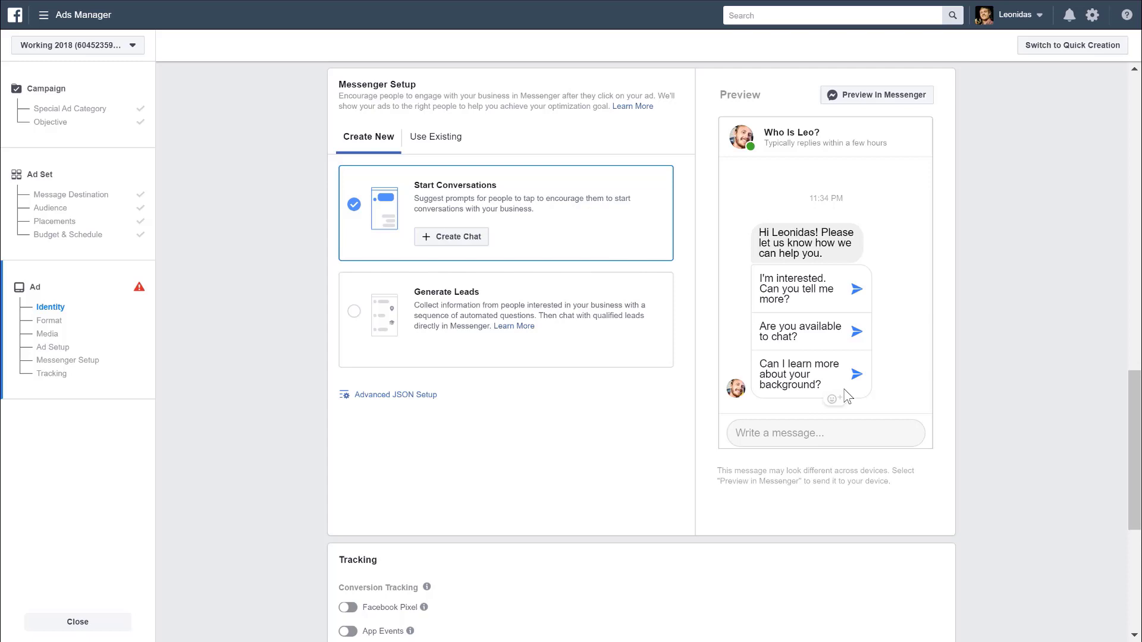
- Create a Start Conversations chat with the greeting "Hola Hello и привет" followed by the customer's name
{"action": "left_click", "coordinate": [455, 239]}
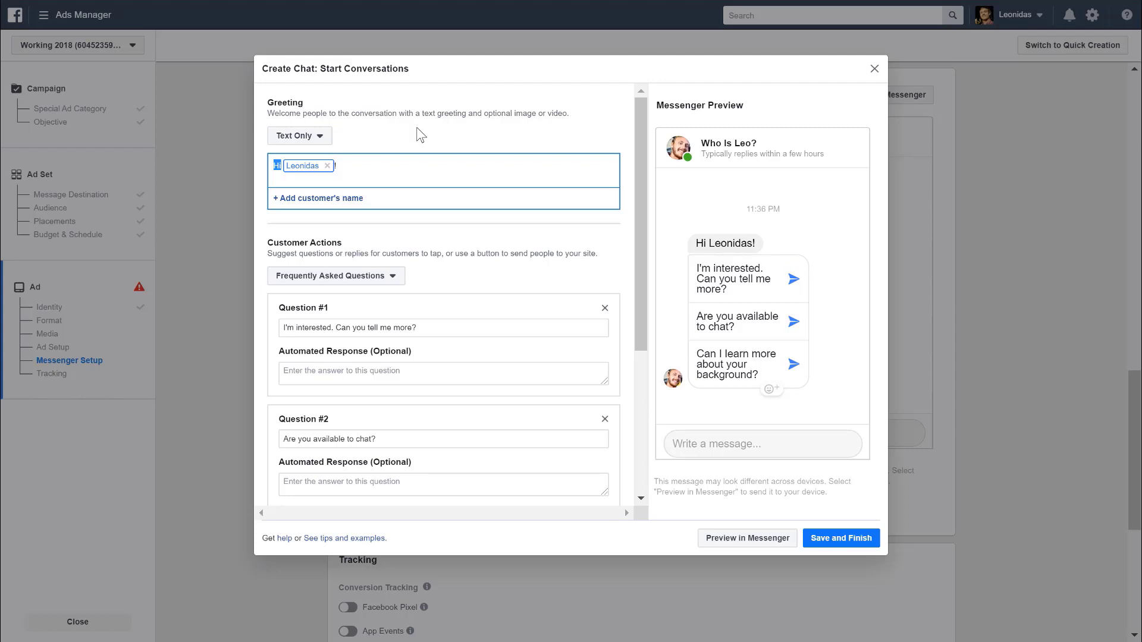
{"action": "key", "text": "ctrl+v"}
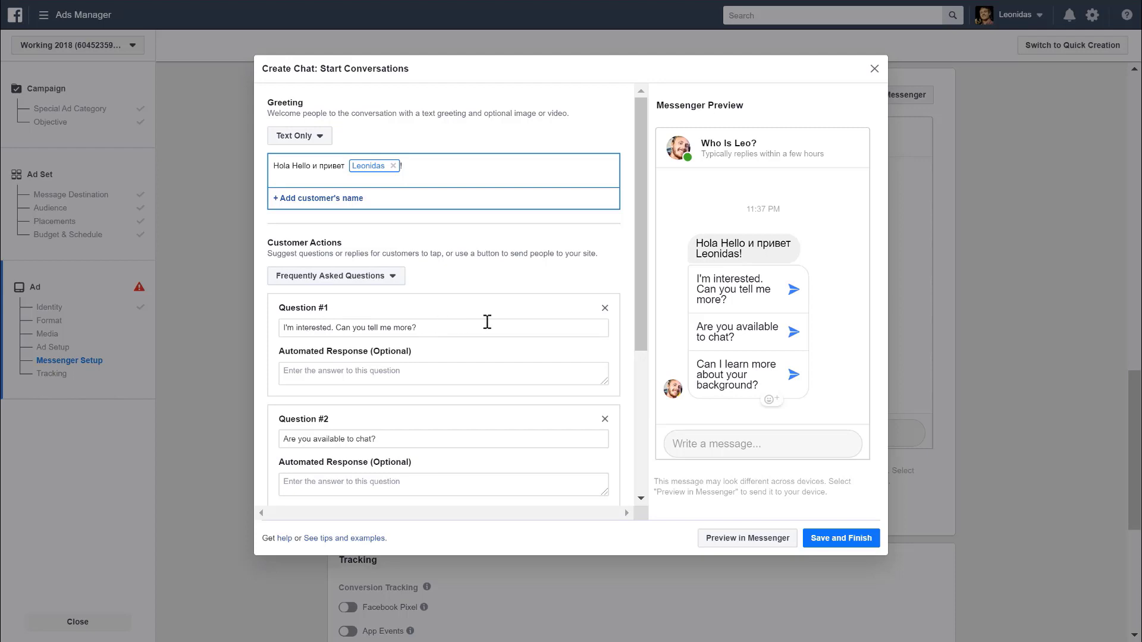
- Rewrite the chat questions as wanting to meet the cool guy, also liking dancing, photography, adventures and wine, and "OMG This is so fun! Take me now! :)"; save
{"action": "scroll", "coordinate": [487, 322], "scroll_direction": "down", "scroll_amount": 3}
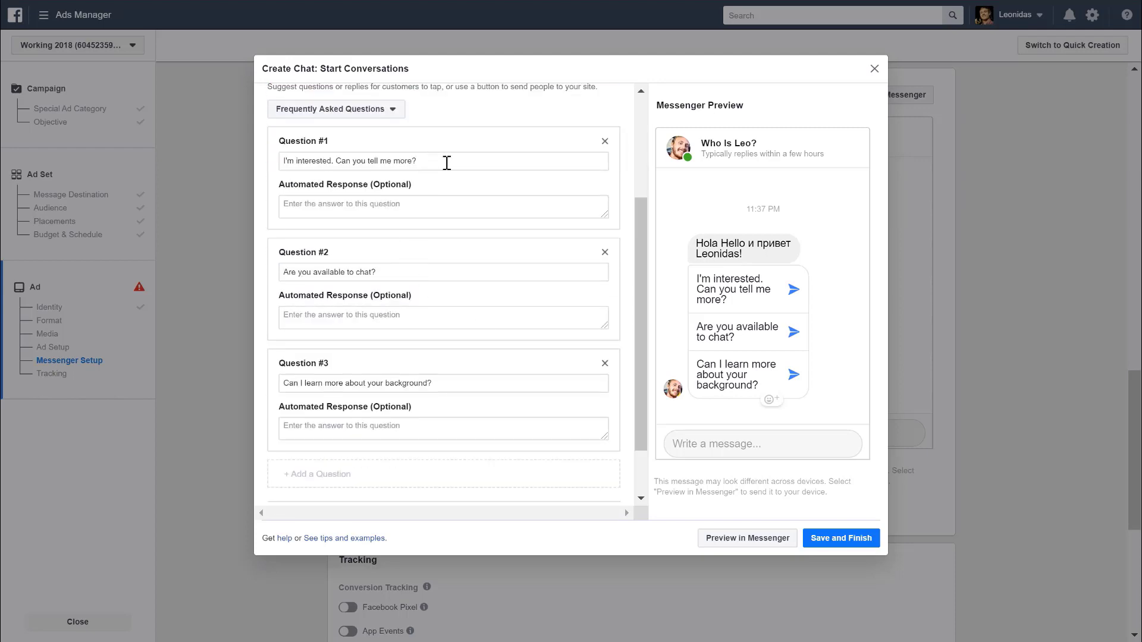
{"action": "left_click_drag", "start_coordinate": [451, 162], "coordinate": [343, 127]}
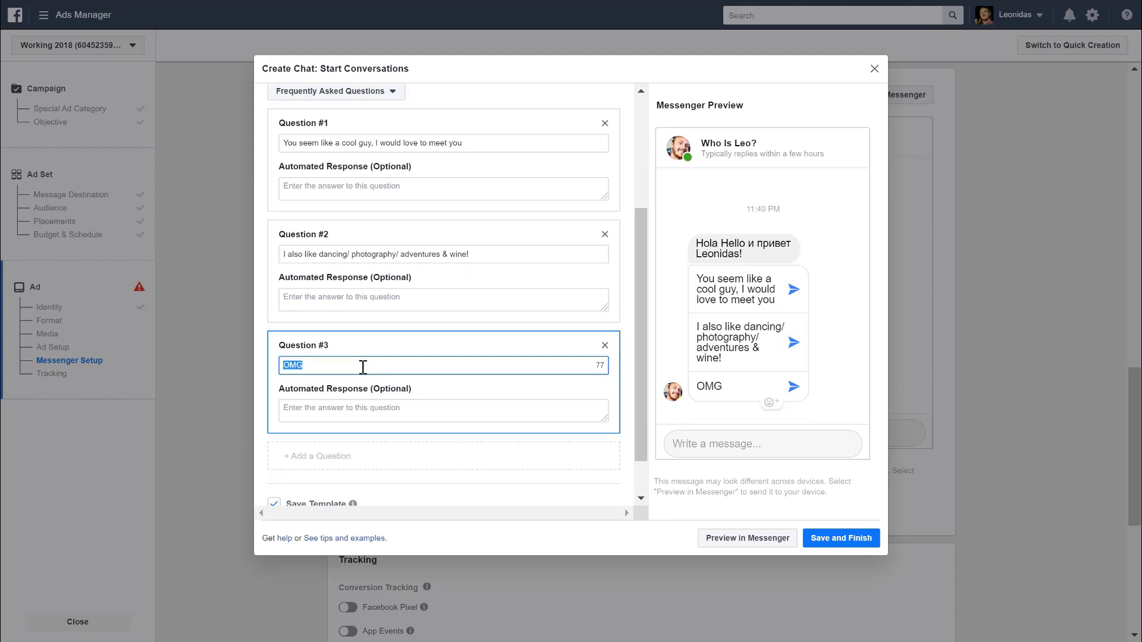
{"action": "key", "text": "ctrl+v"}
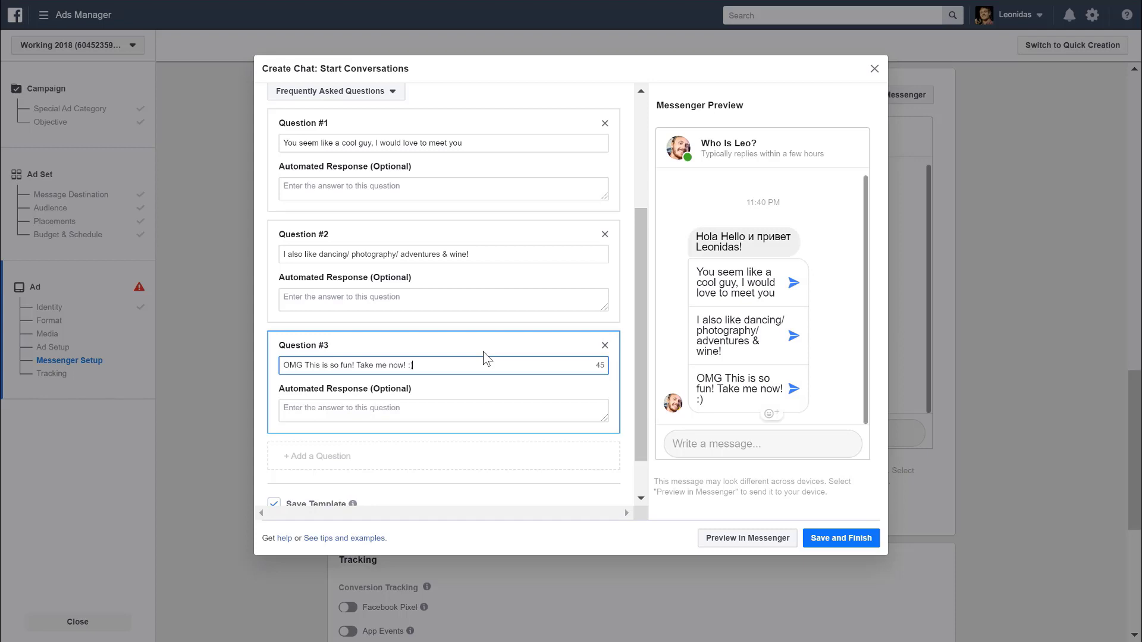
{"action": "left_click", "coordinate": [852, 545]}
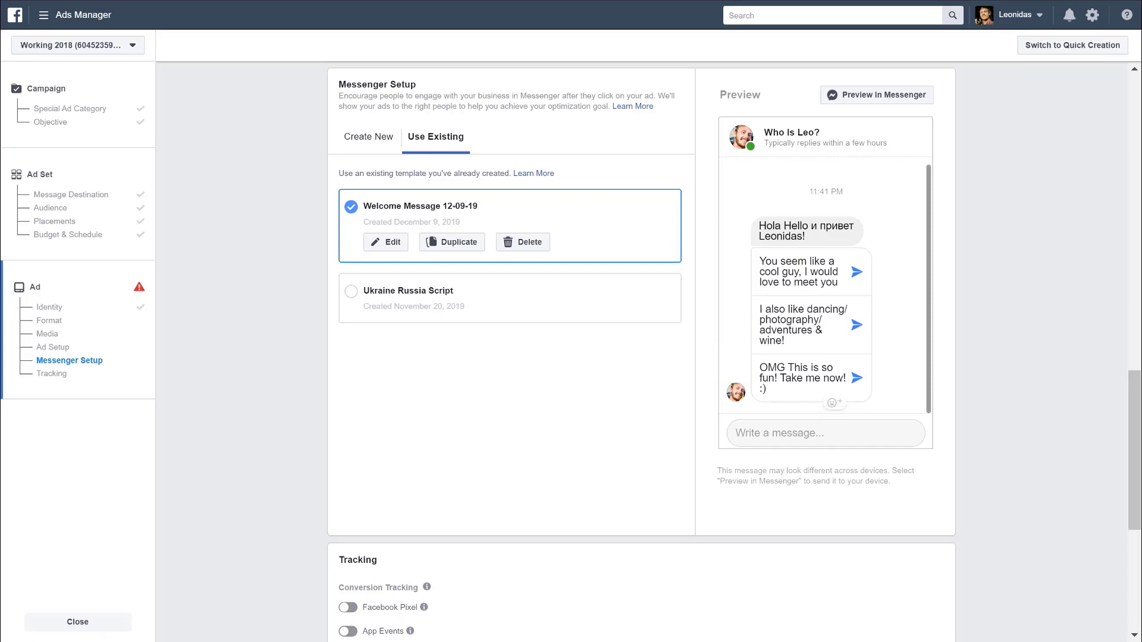
- Check the tracking settings and read the error reported at the end of the ad form
{"action": "scroll", "coordinate": [310, 413], "scroll_direction": "down", "scroll_amount": 6}
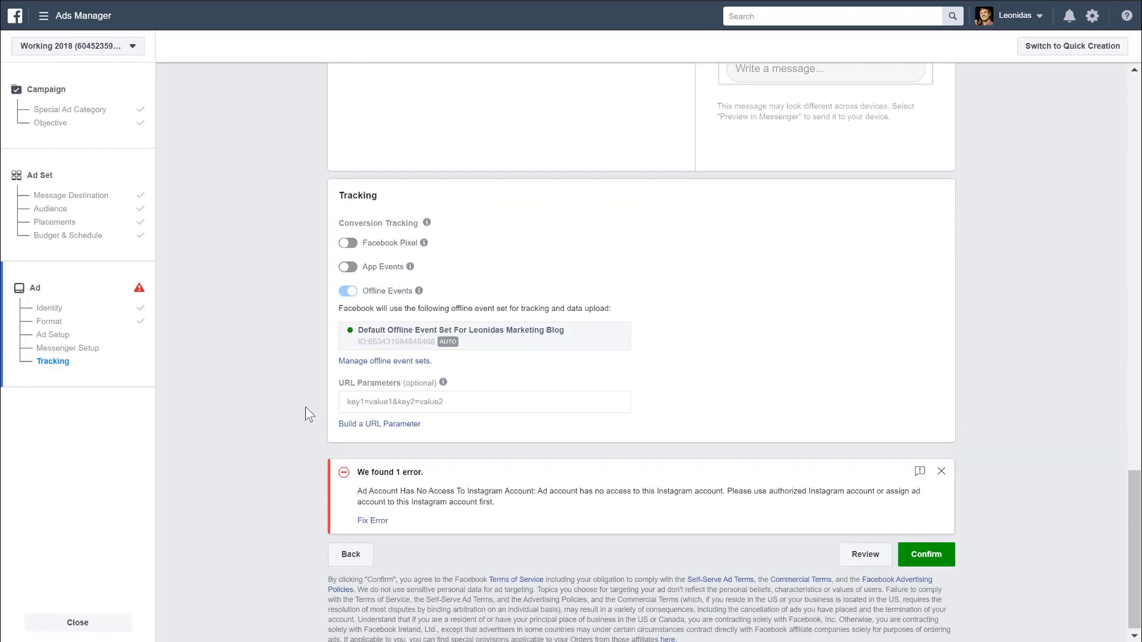
{"action": "left_click_drag", "start_coordinate": [357, 491], "coordinate": [540, 492]}
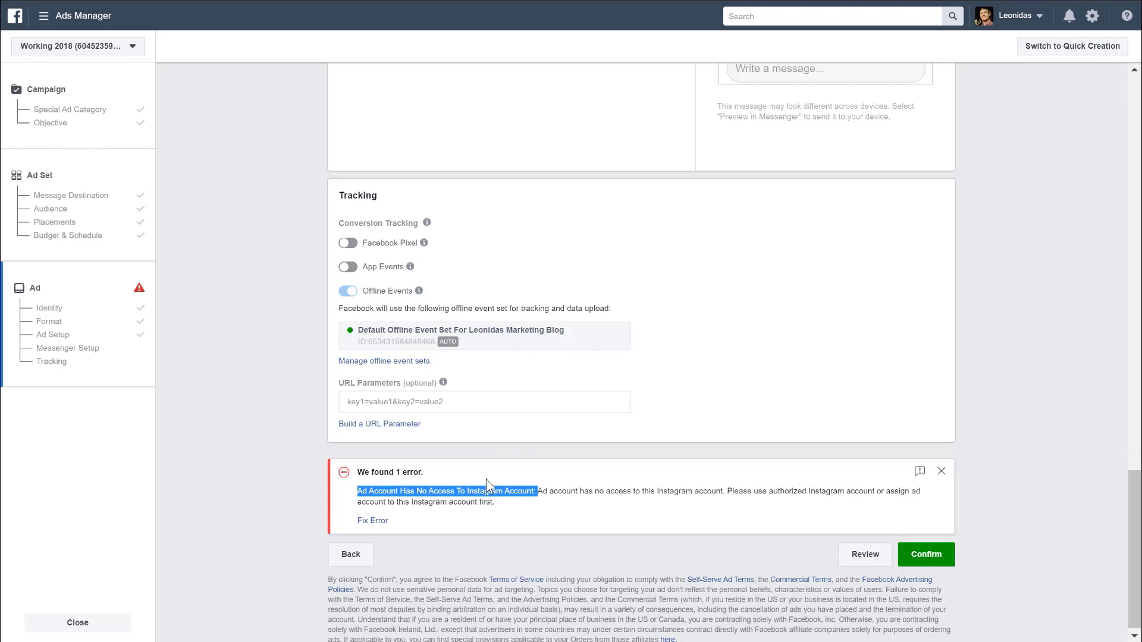
{"action": "scroll", "coordinate": [590, 334], "scroll_direction": "up", "scroll_amount": 7}
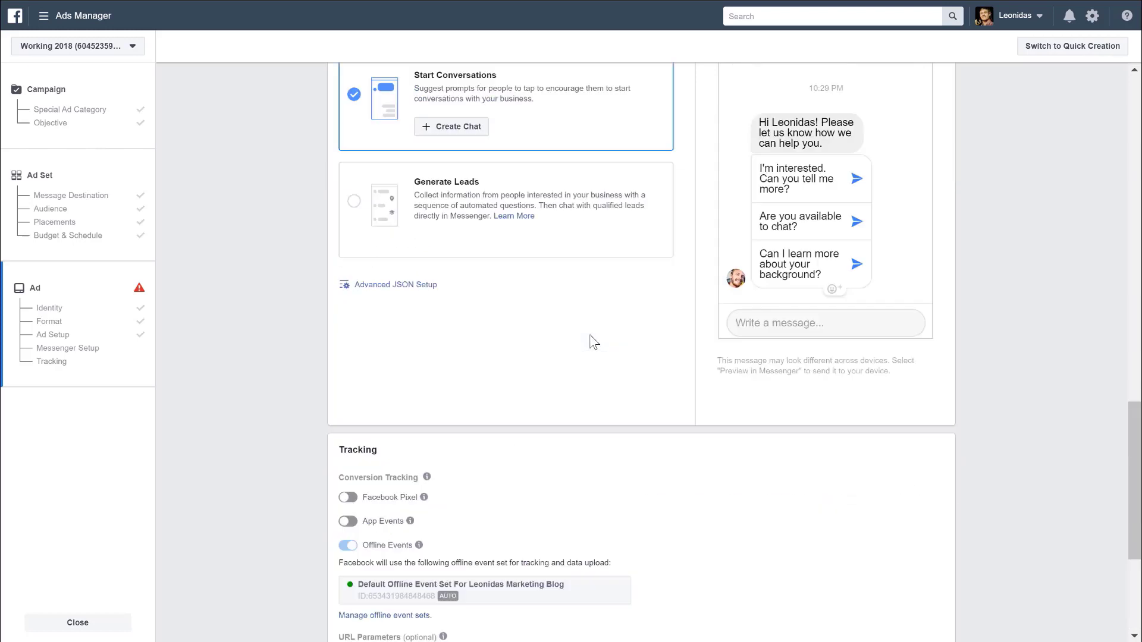
- Review the ad form's reported error, the carousel ad preview, and the list of Facebook, Instagram and Messenger placements
{"action": "scroll", "coordinate": [316, 373], "scroll_direction": "down", "scroll_amount": 3}
{"action": "scroll", "coordinate": [316, 374], "scroll_direction": "down", "scroll_amount": 4}
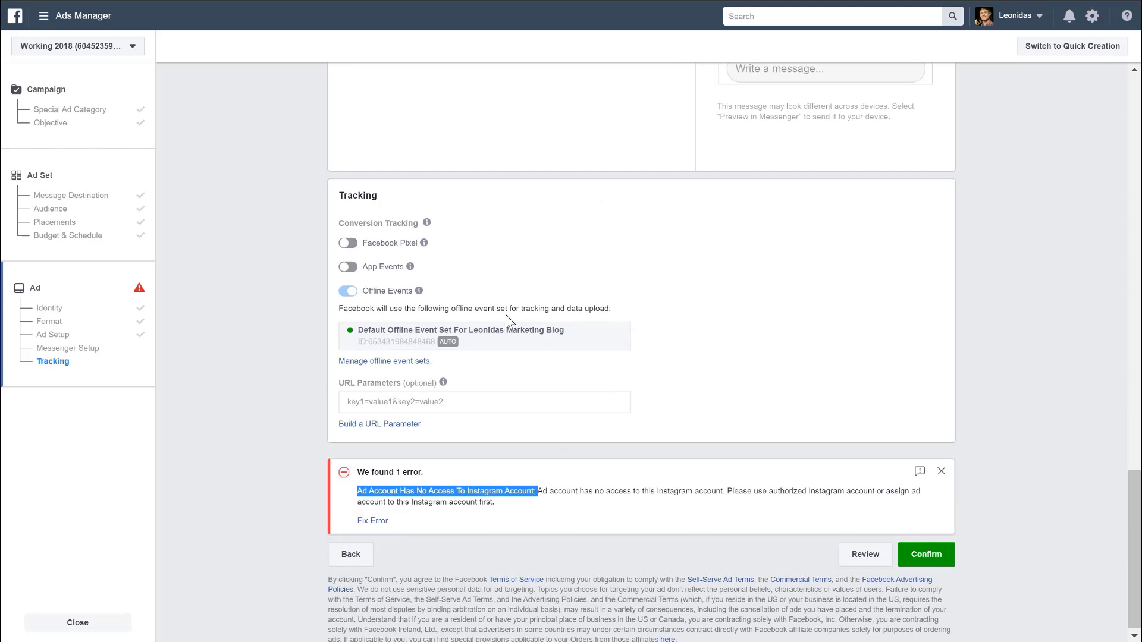
{"action": "scroll", "coordinate": [505, 315], "scroll_direction": "up", "scroll_amount": 14}
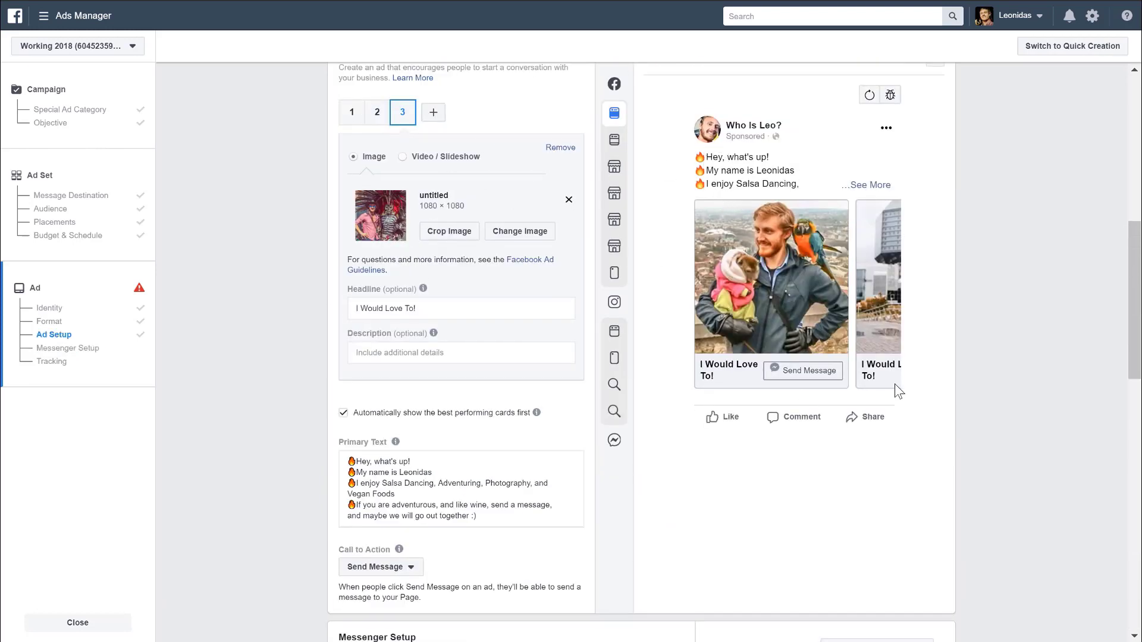
{"action": "mouse_move", "coordinate": [618, 244]}
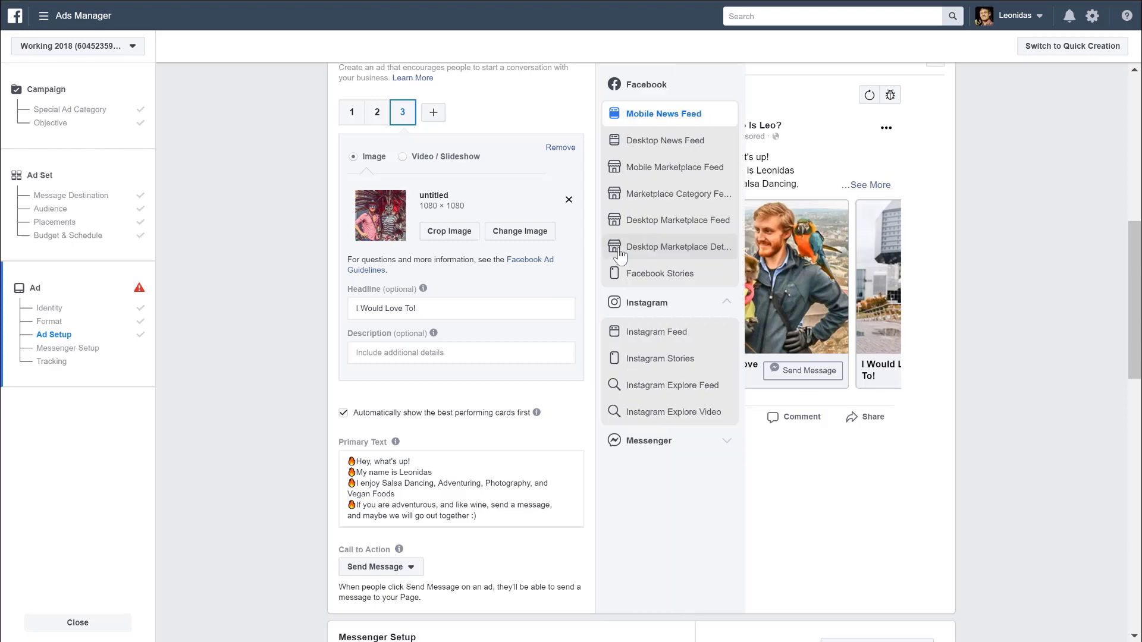
{"action": "scroll", "coordinate": [755, 302], "scroll_direction": "up", "scroll_amount": 3}
{"action": "scroll", "coordinate": [684, 395], "scroll_direction": "down", "scroll_amount": 4}
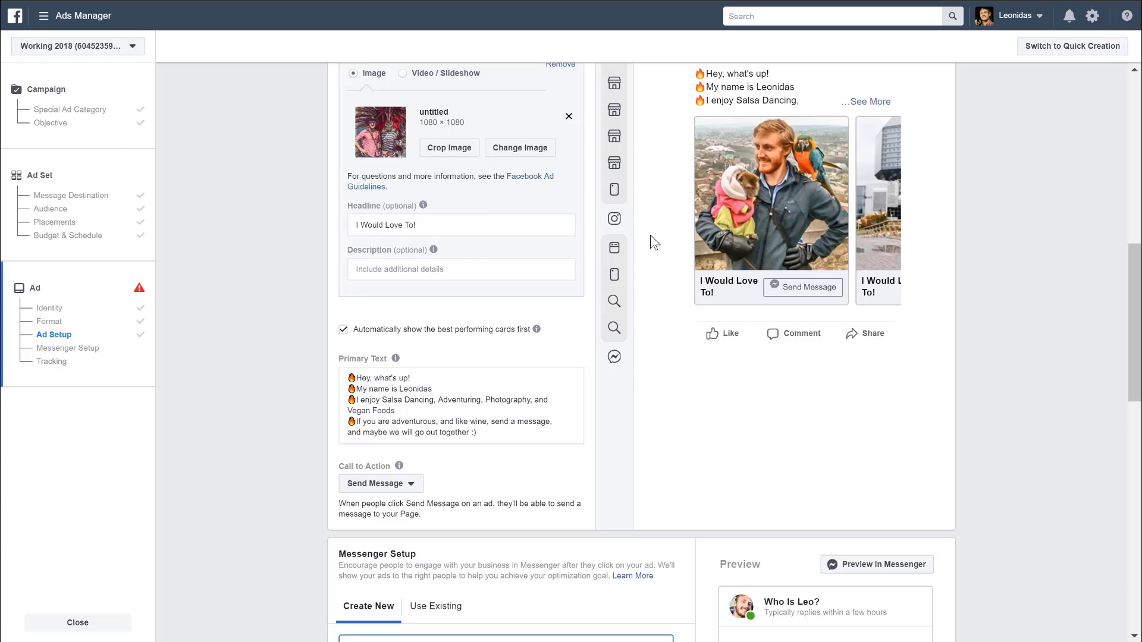
{"action": "scroll", "coordinate": [644, 234], "scroll_direction": "down", "scroll_amount": 12}
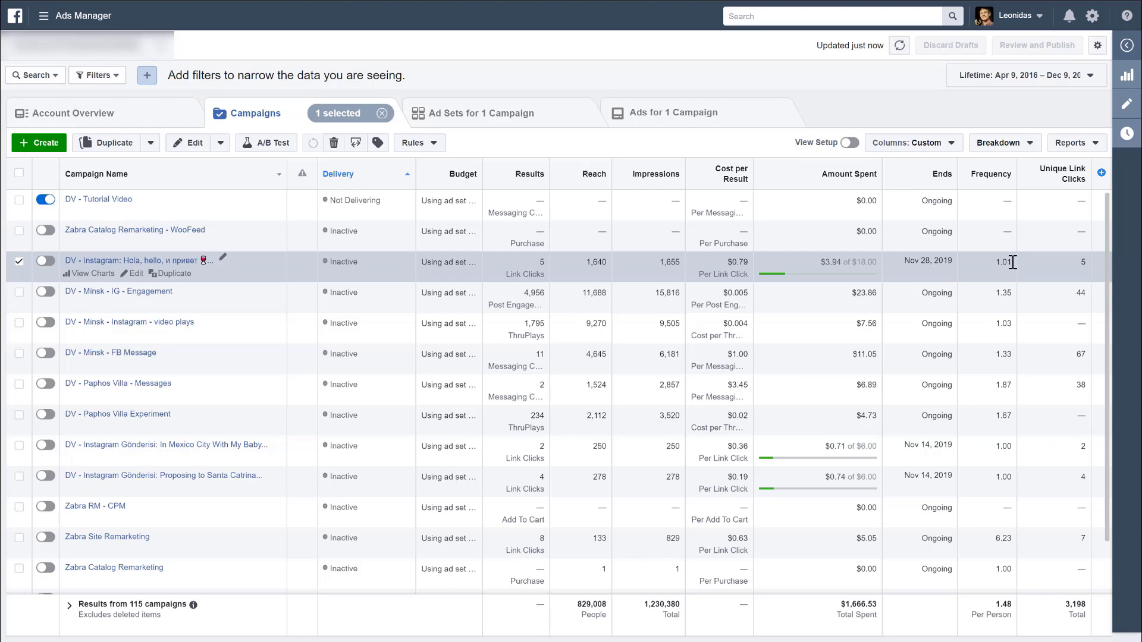
- Widen the Results column of the campaigns table to show the full result types
{"action": "left_click_drag", "start_coordinate": [549, 174], "coordinate": [599, 174]}
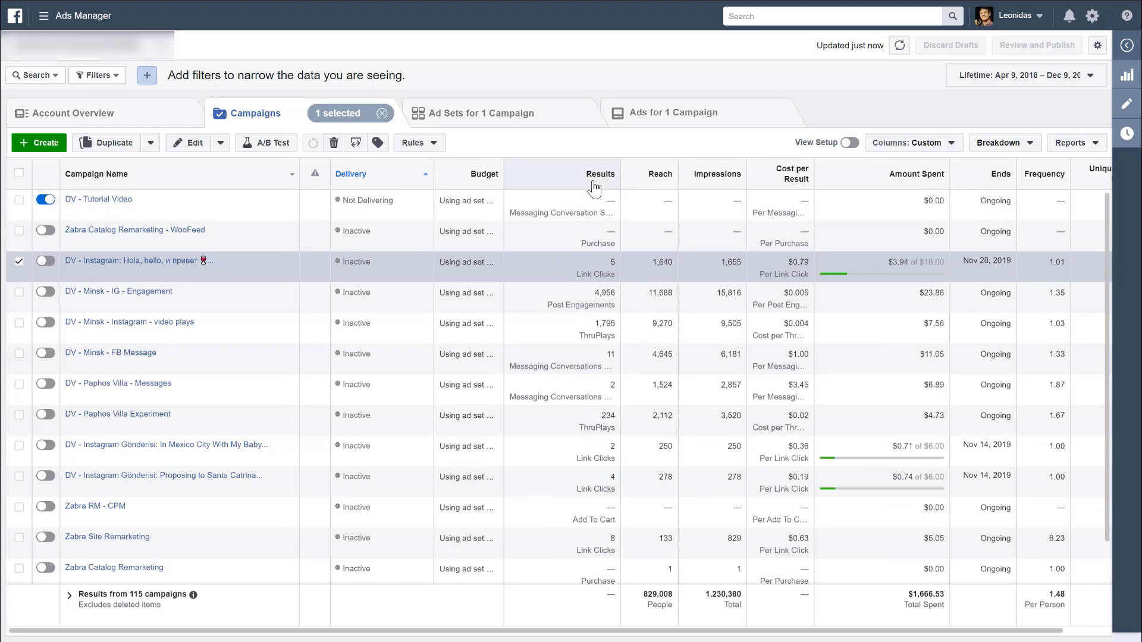
{"action": "double_click", "coordinate": [618, 203]}
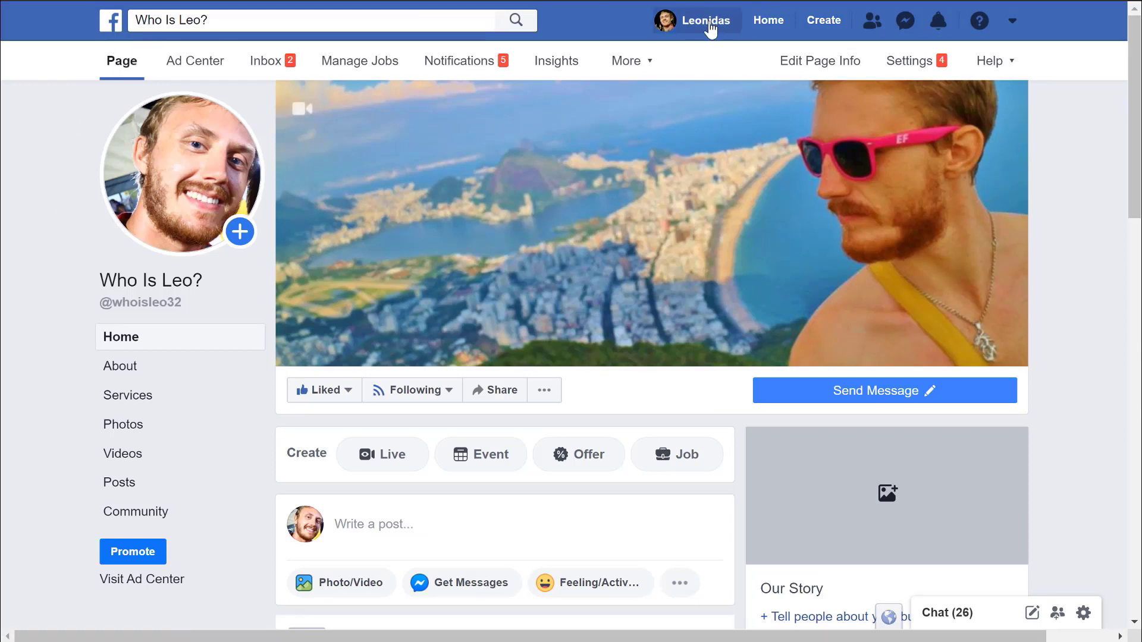
- Open the brand page's inbox and look through the list of Messenger conversations
{"action": "left_click", "coordinate": [266, 61]}
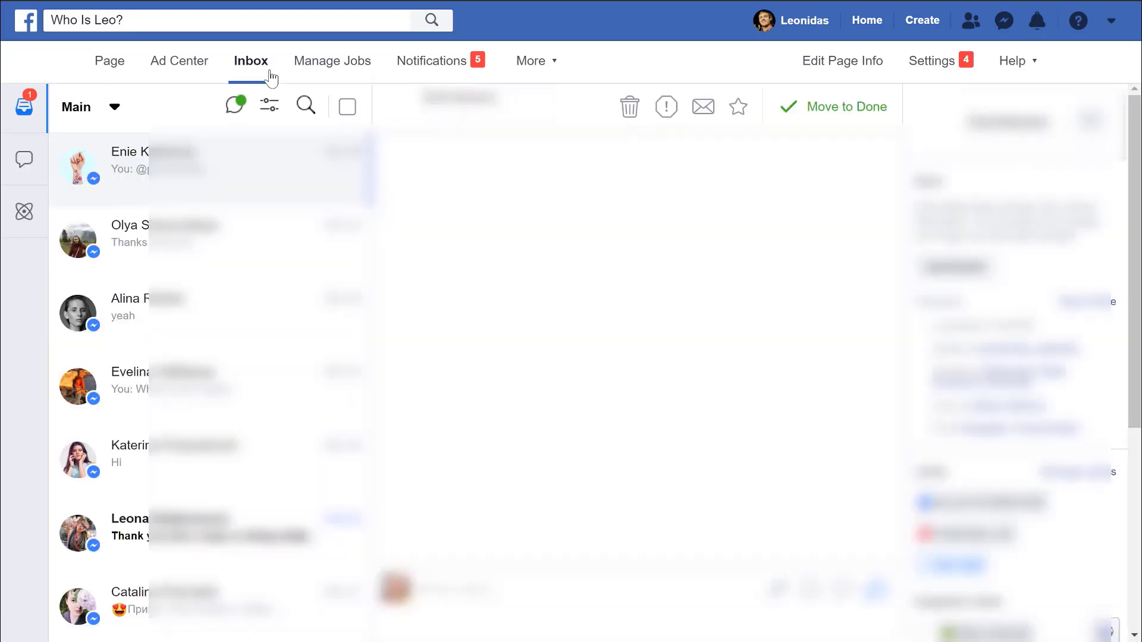
{"action": "scroll", "coordinate": [208, 357], "scroll_direction": "down", "scroll_amount": 5}
{"action": "scroll", "coordinate": [208, 357], "scroll_direction": "down", "scroll_amount": 10}
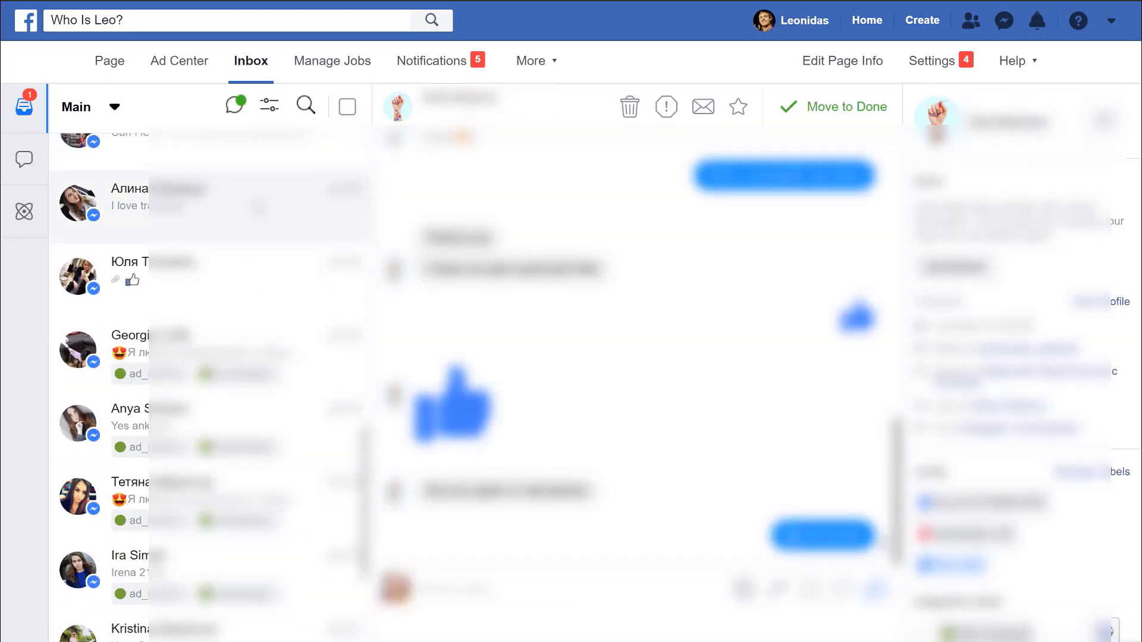
{"action": "scroll", "coordinate": [258, 206], "scroll_direction": "down", "scroll_amount": 3}
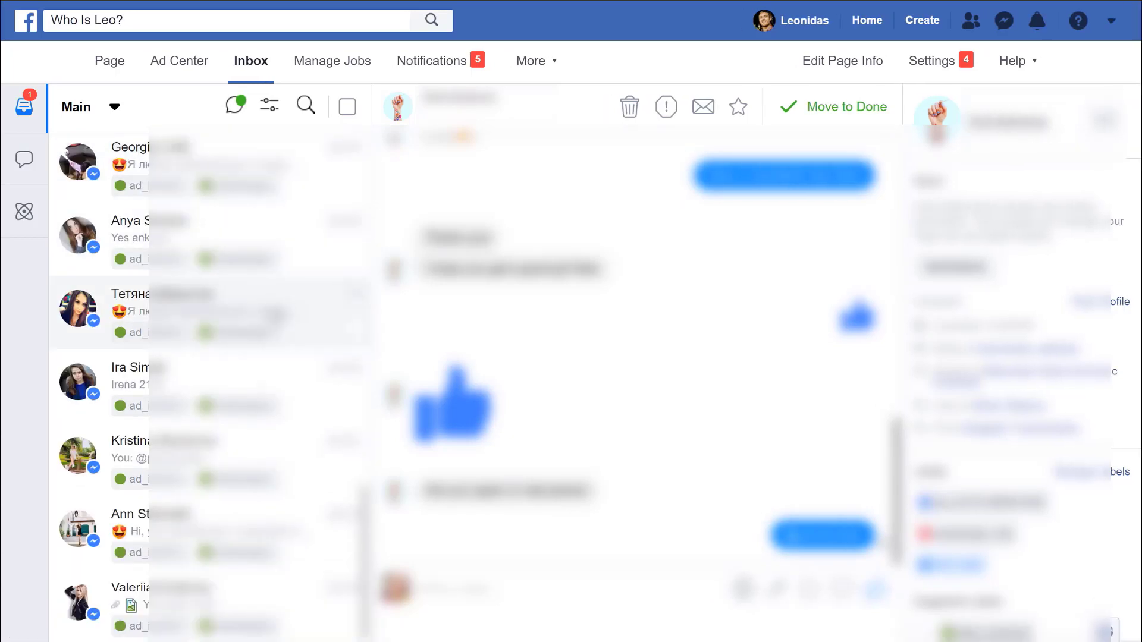
{"action": "scroll", "coordinate": [274, 313], "scroll_direction": "down", "scroll_amount": 6}
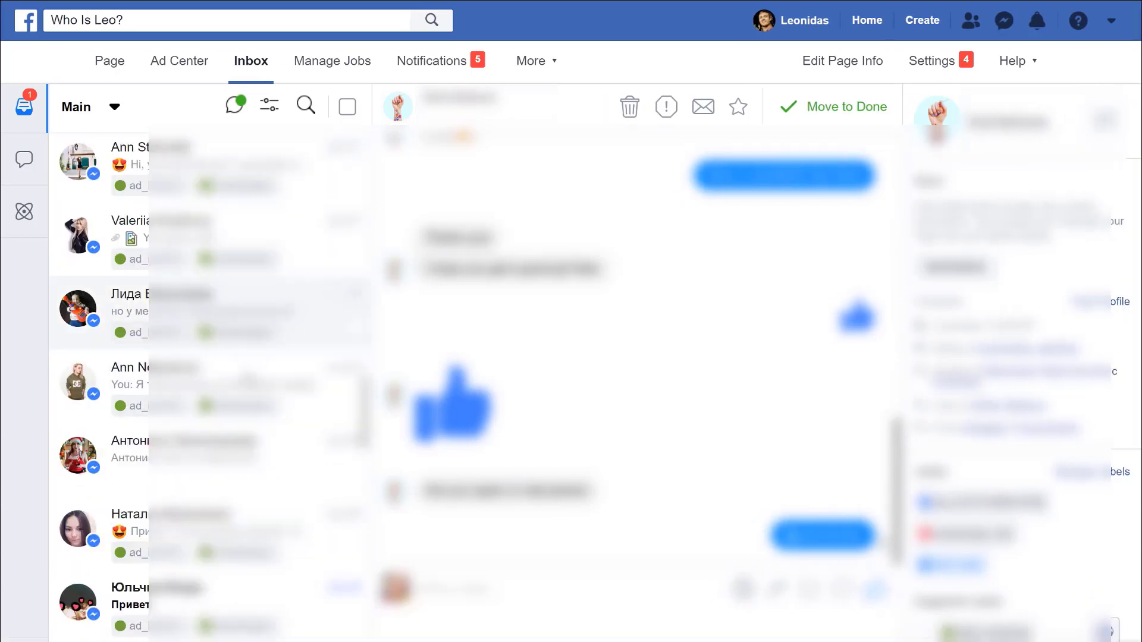